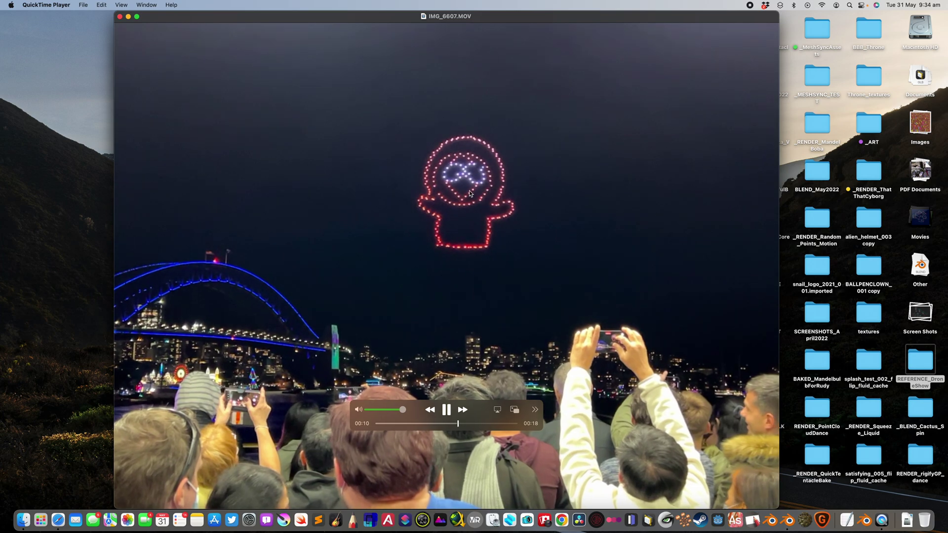
Watch and scrub through the drone show clip IMG_6607.MOV, and close it.
click(446, 424)
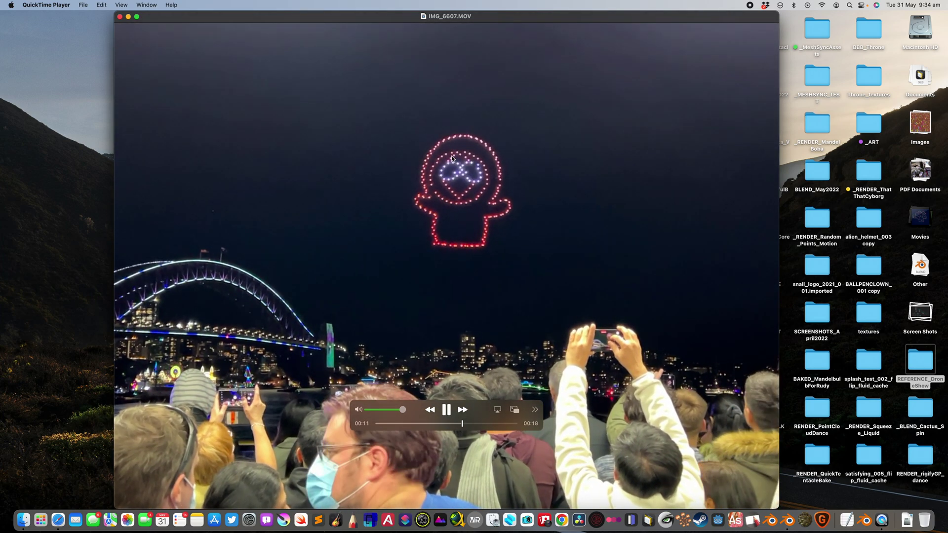
mouse_move(483, 424)
mouse_down()
mouse_move(470, 424)
mouse_move(494, 422)
mouse_move(486, 422)
mouse_up()
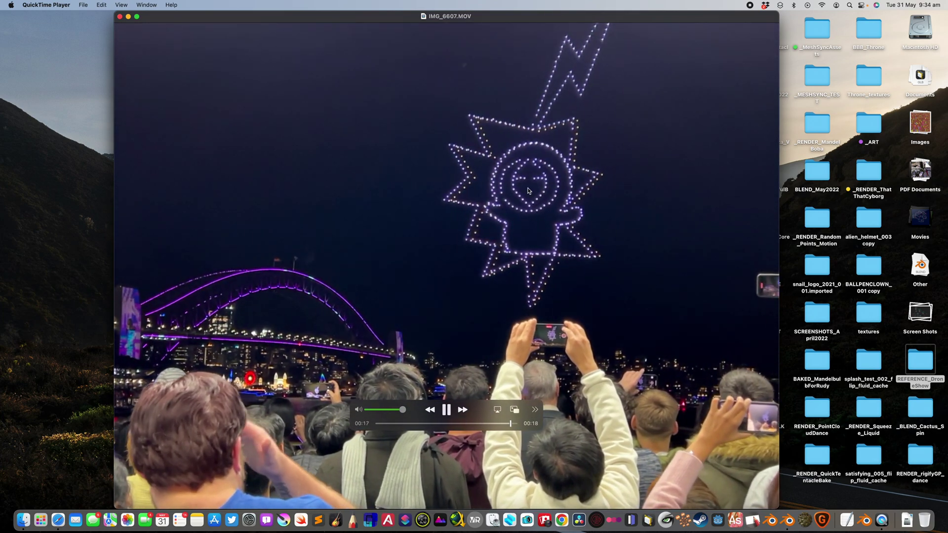
click(120, 17)
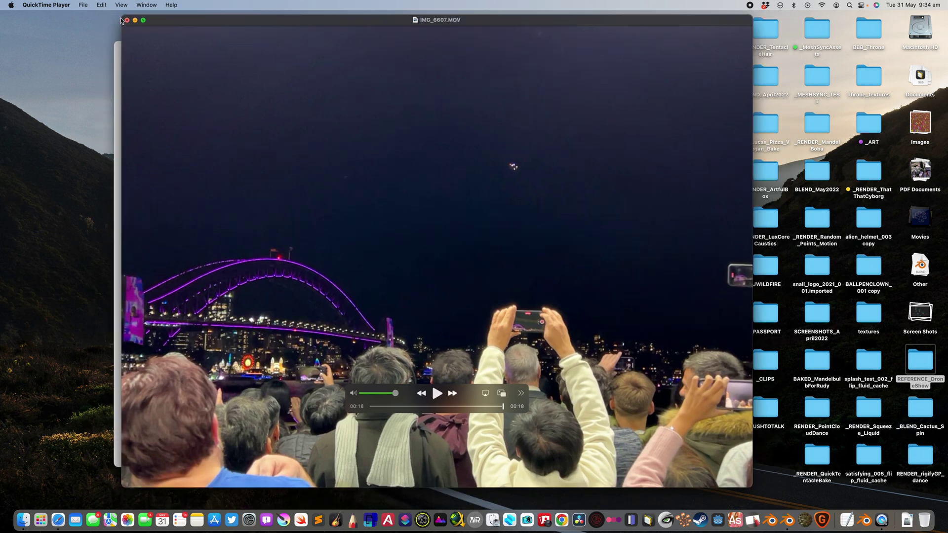
Open IMG_6602.MOV from the REFERENCE_DroneShow folder in QuickTime Player and scrub through the drone formations.
click(316, 81)
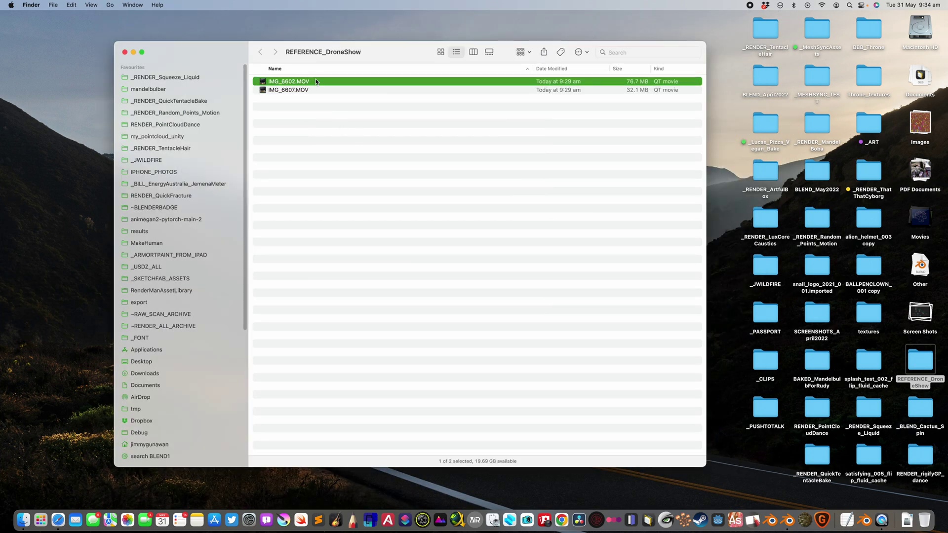
key(space)
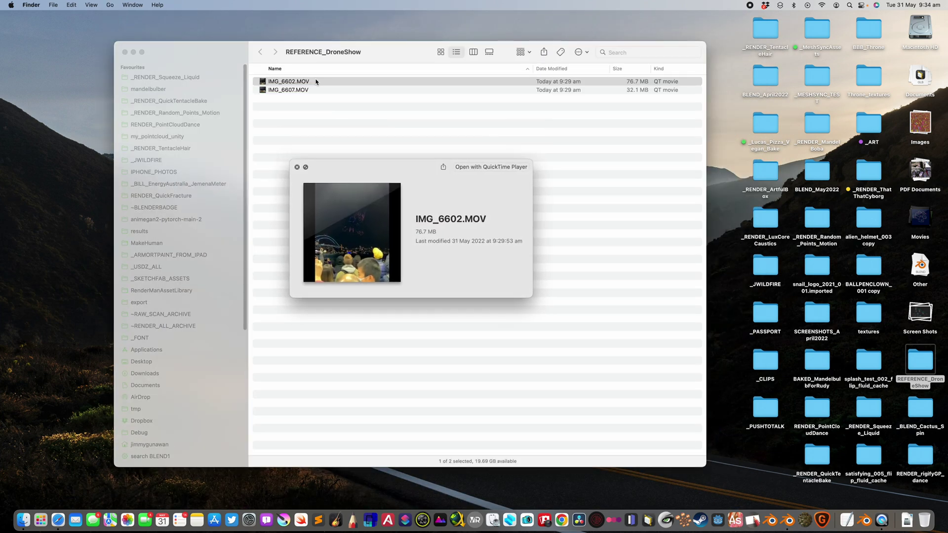
click(461, 168)
drag(295, 426, 402, 420)
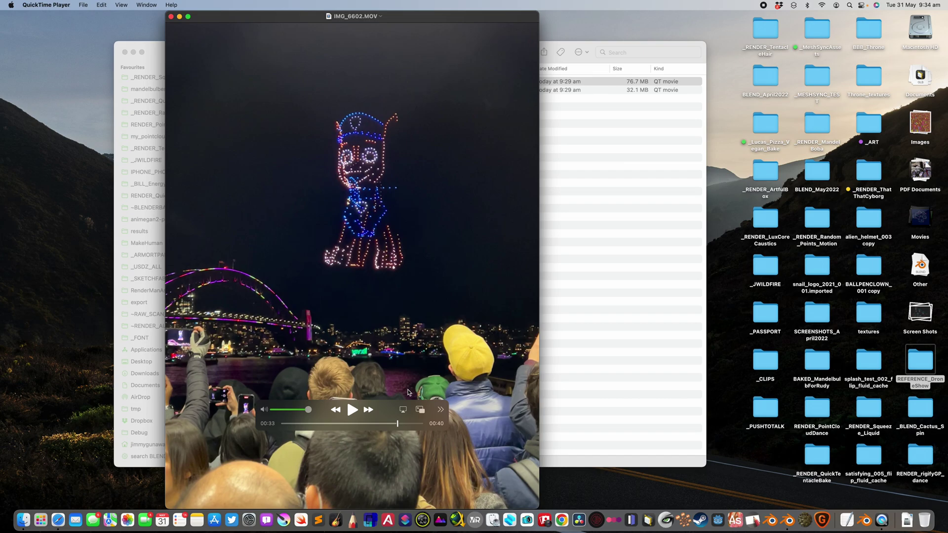
drag(404, 424, 359, 424)
click(353, 410)
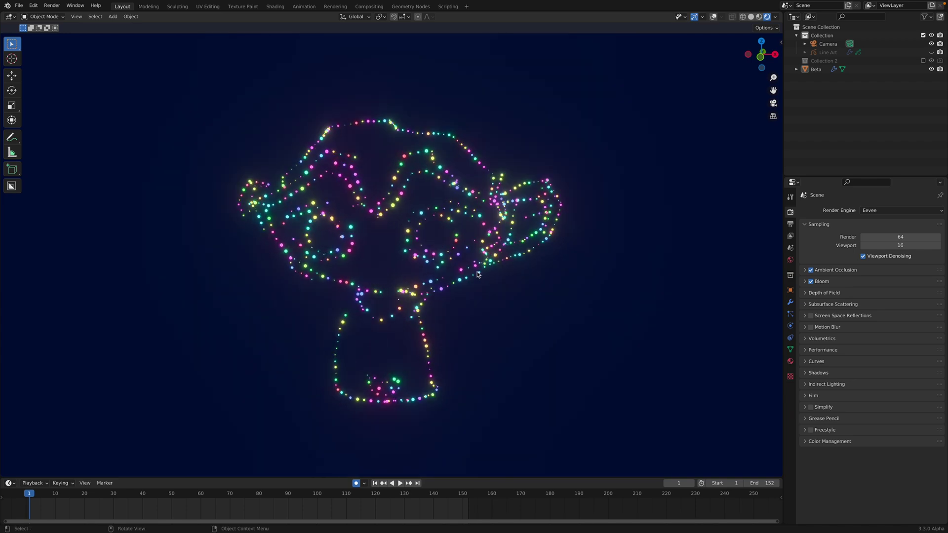
Switch to Blender, examine the glowing-dot monkey head from several angles, and unhide the Line Art object in the viewport.
middle_drag(487, 274, 485, 228)
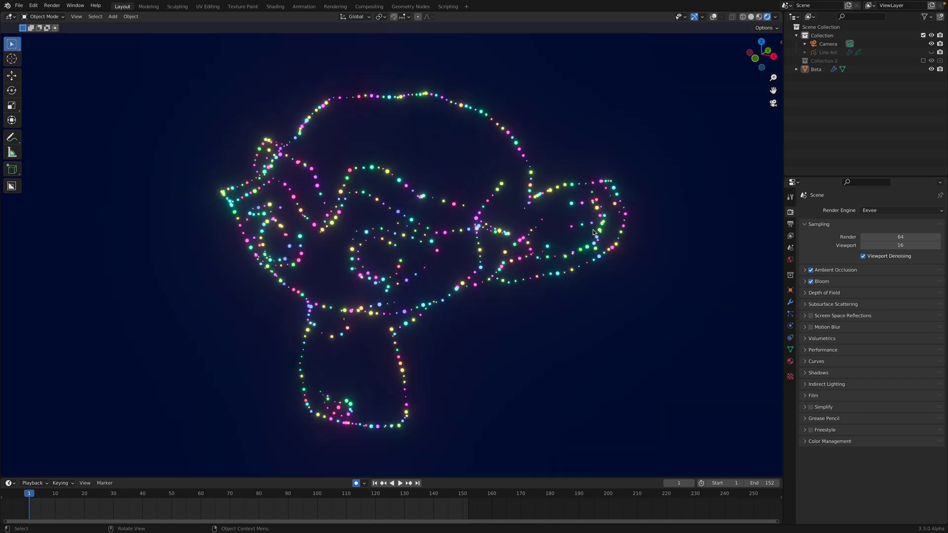
middle_drag(592, 229, 600, 231)
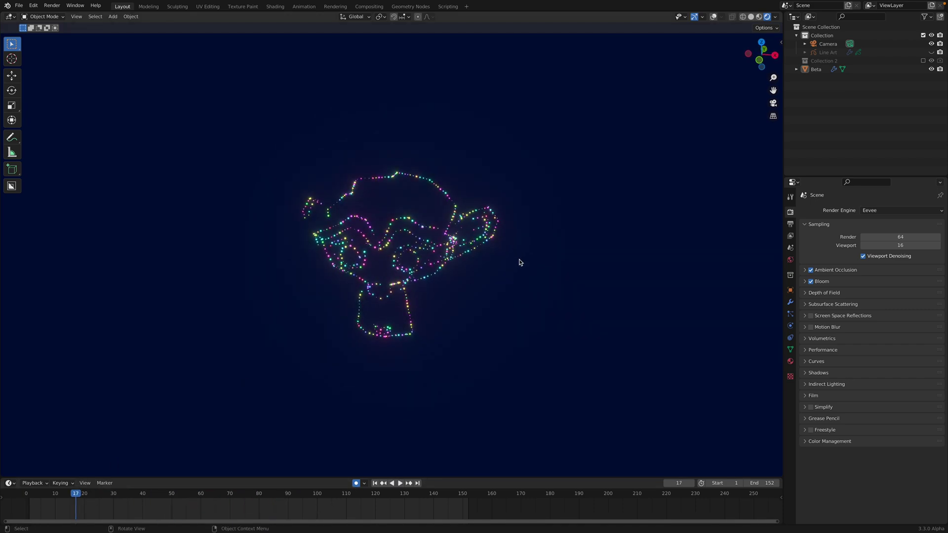
scroll(526, 256, up, 2)
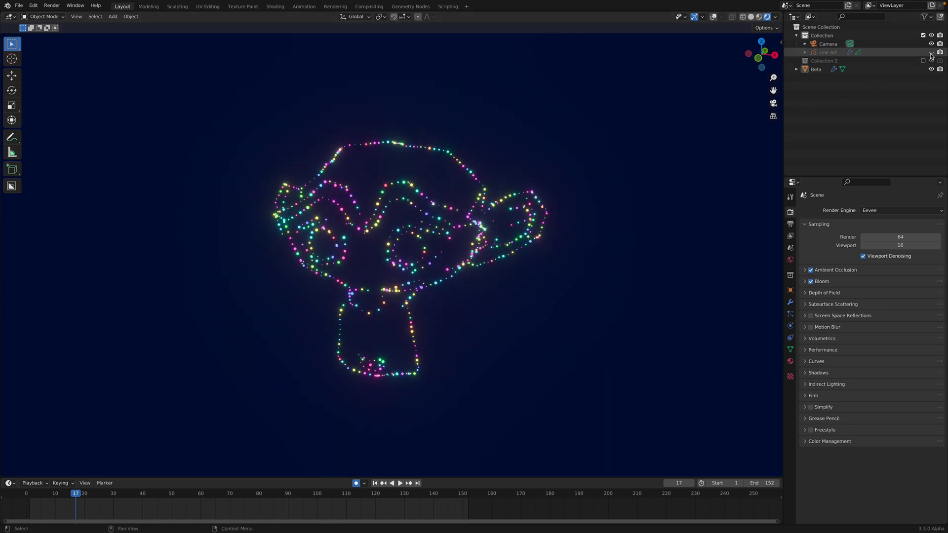
middle_drag(485, 299, 287, 452)
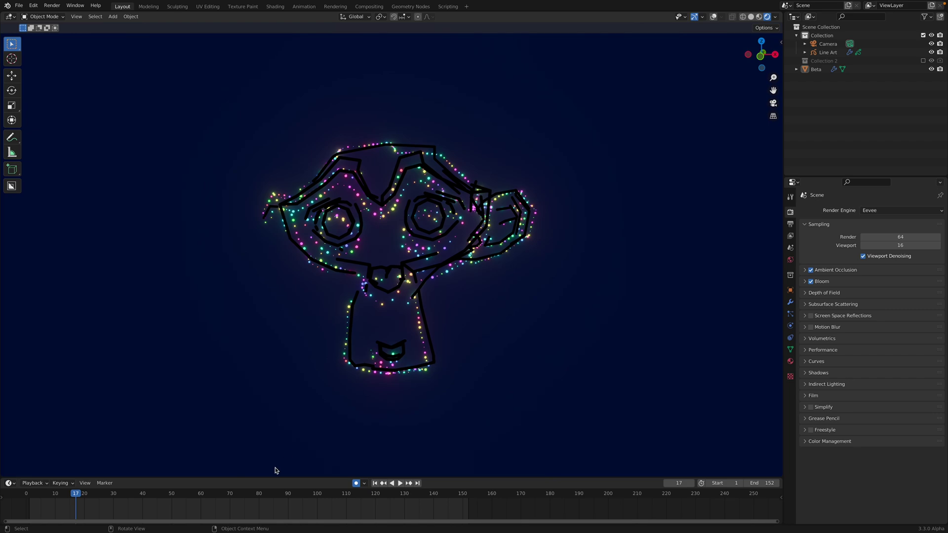
Play and scrub the animation to compare the moving Line Art strokes with the glowing dots, stopping at frame 31.
key(space)
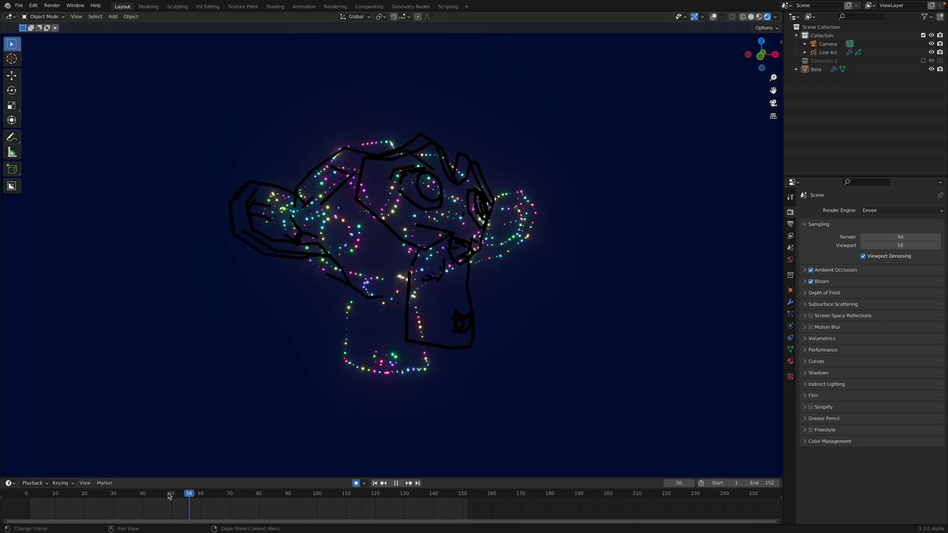
key(space)
drag(70, 493, 149, 503)
key(space)
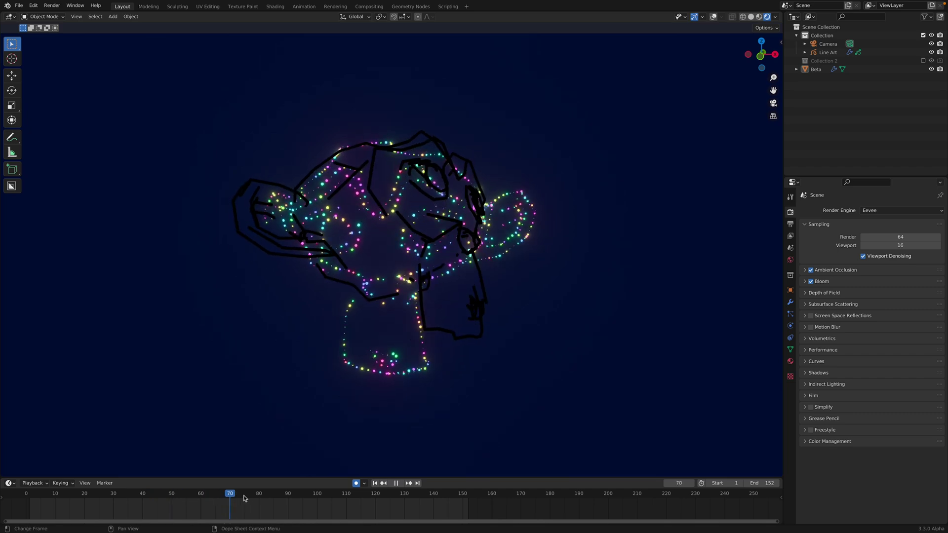
drag(199, 495, 73, 494)
key(space)
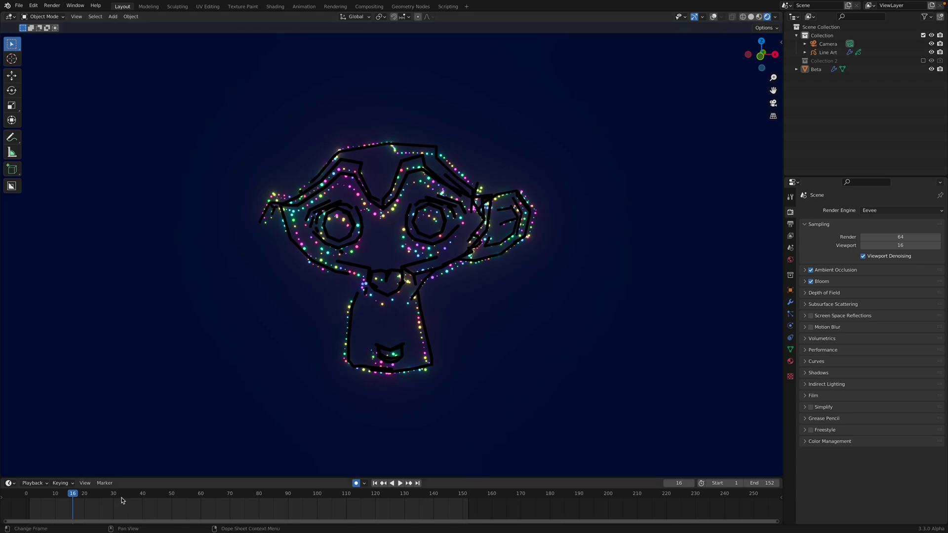
drag(181, 501, 116, 500)
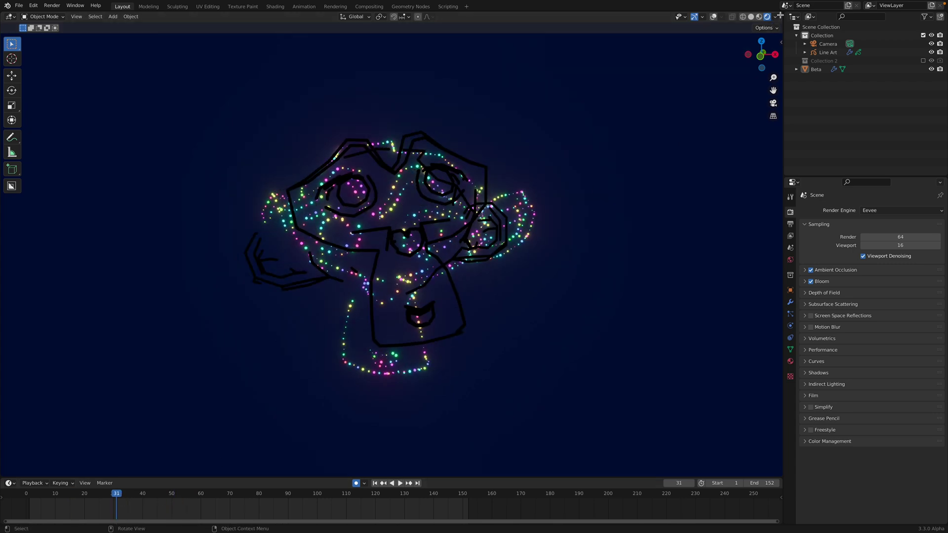
Split the 3D viewport horizontally and show the existing Sverchok node tree NodeTree in the upper area.
drag(781, 15, 445, 217)
click(11, 17)
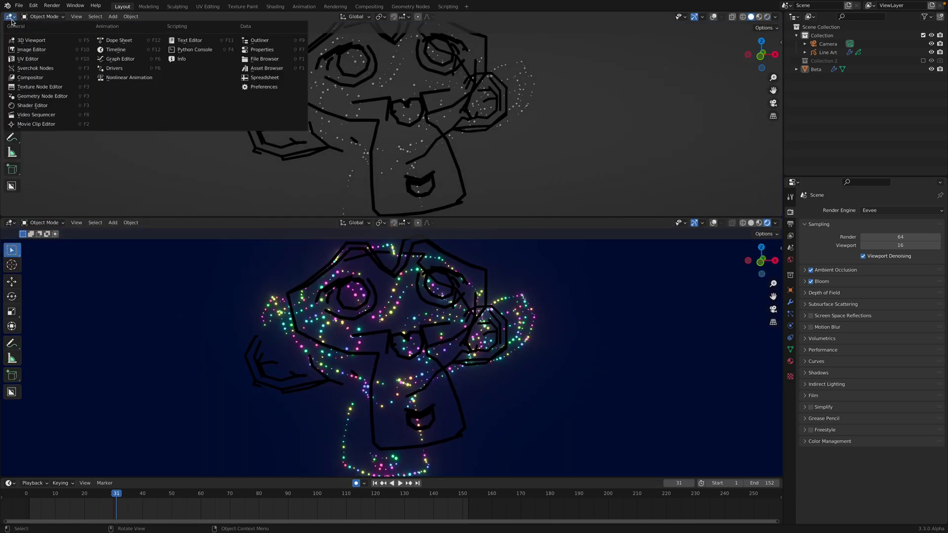
click(31, 77)
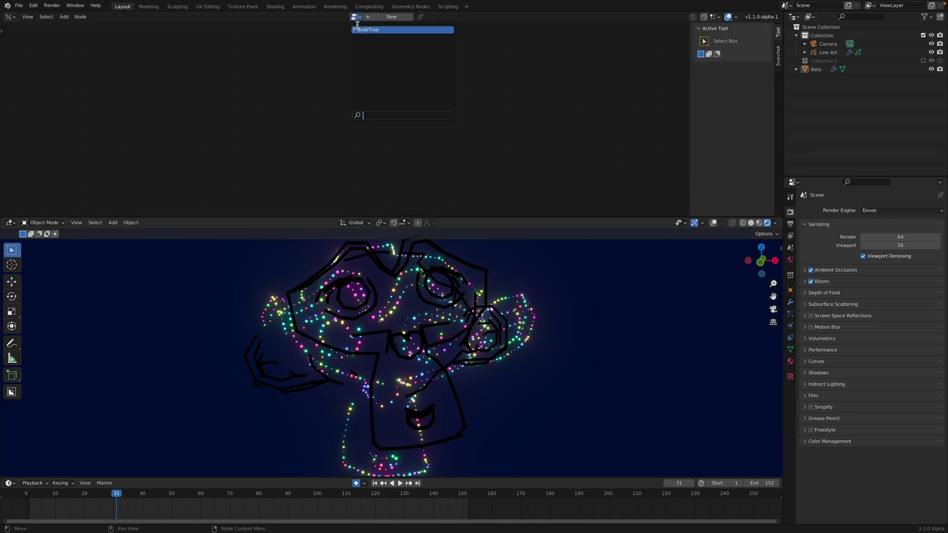
click(359, 29)
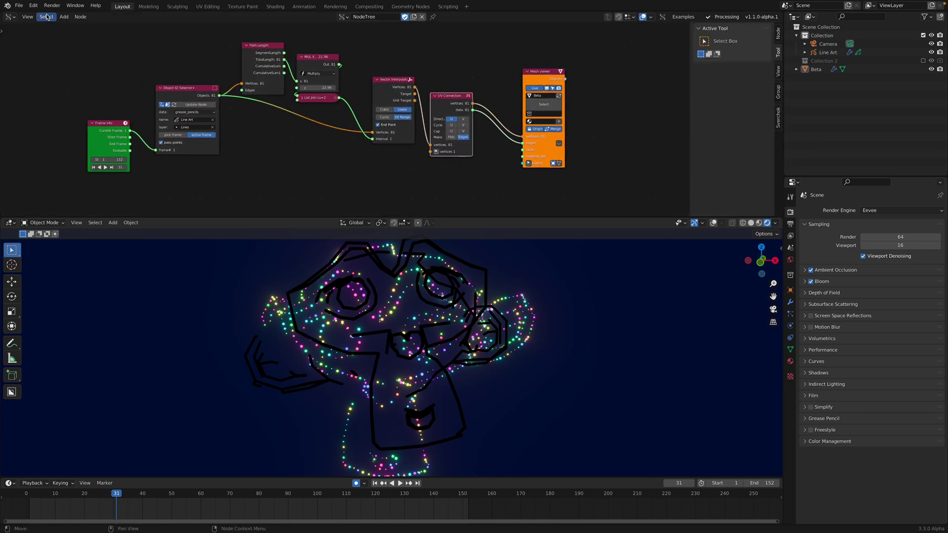
Look up the Sverchok add-on in the add-on preferences by searching "sv", view its details, and close the preferences.
click(33, 6)
click(50, 135)
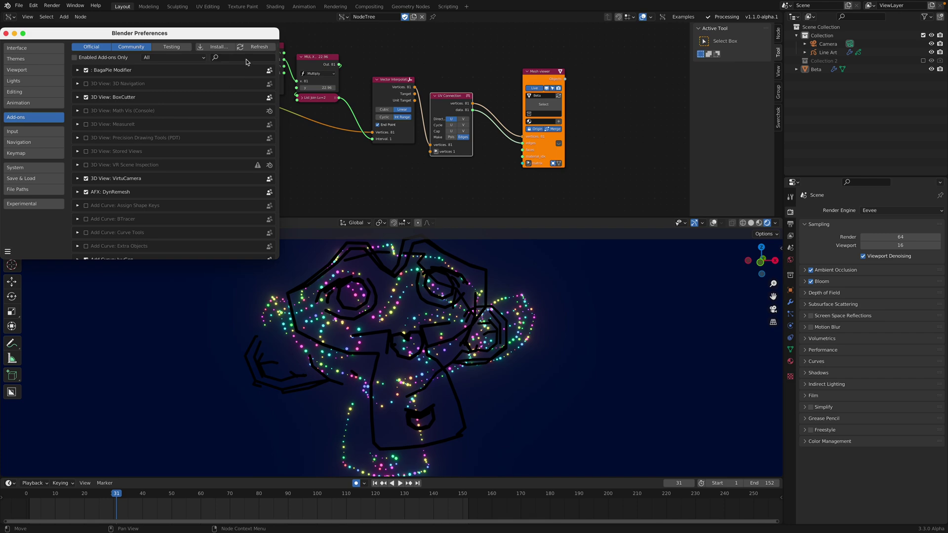
text(sv)
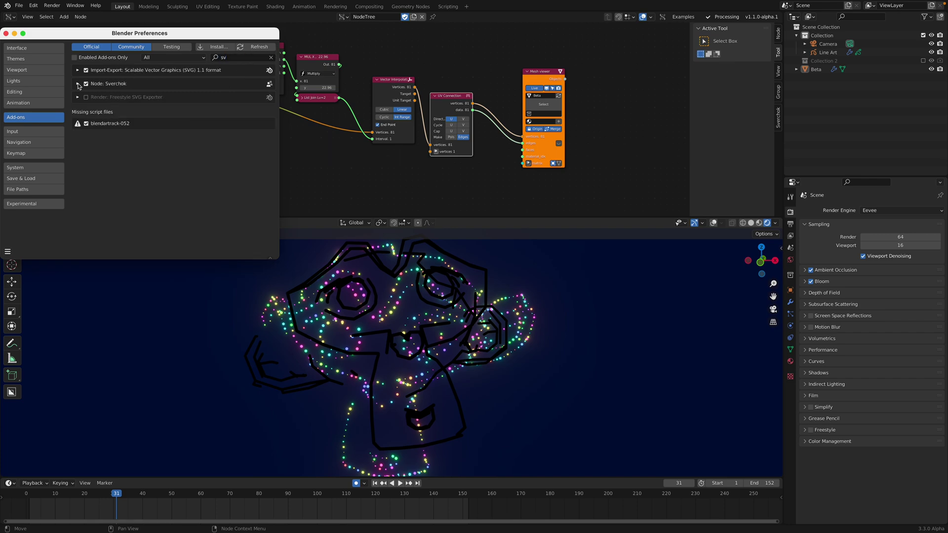
click(78, 84)
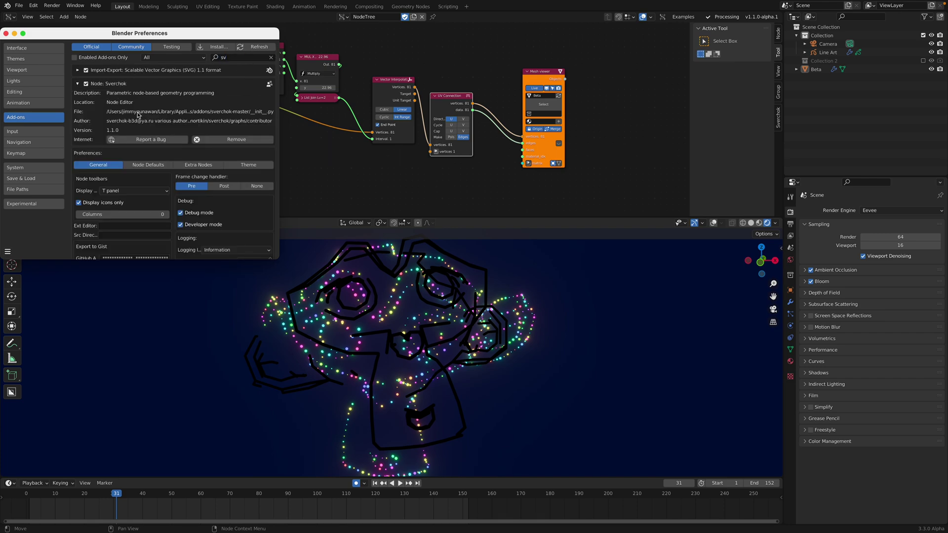
click(5, 33)
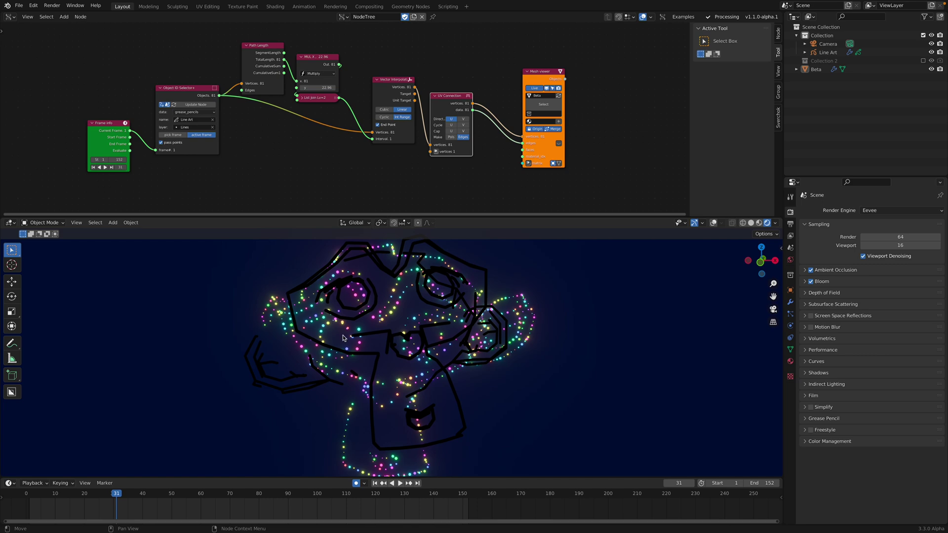
Replay the animation from the first frame and bring up the bake settings of the Line Art object's modifier.
click(375, 484)
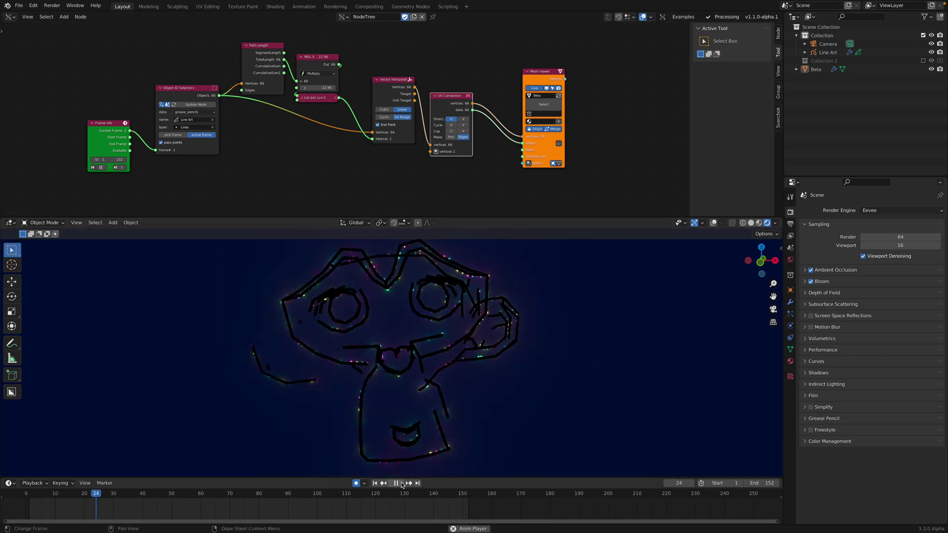
key(space)
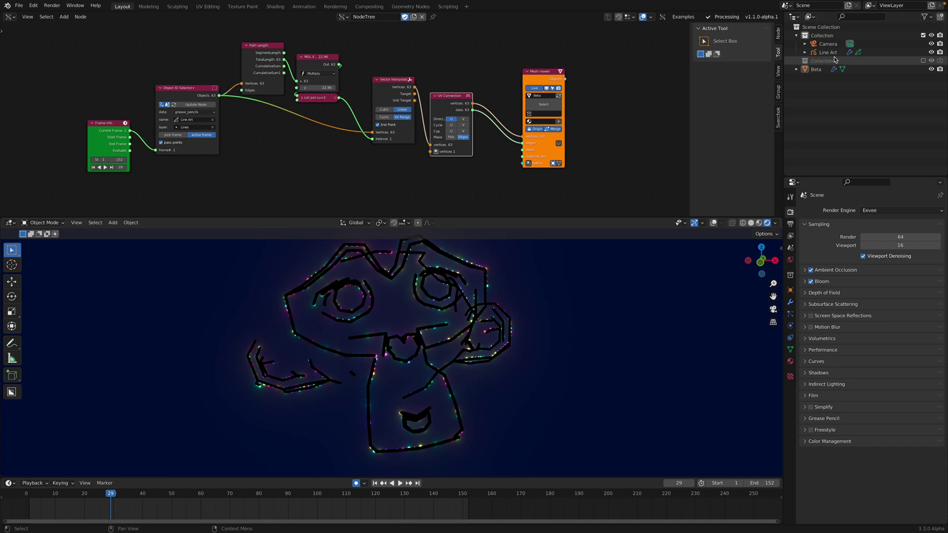
click(827, 52)
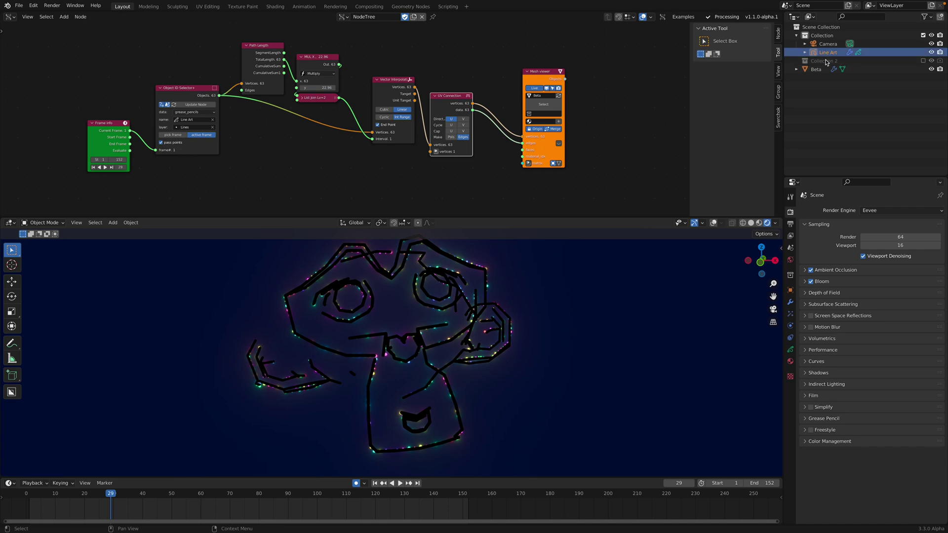
click(791, 303)
scroll(834, 484, down, 3)
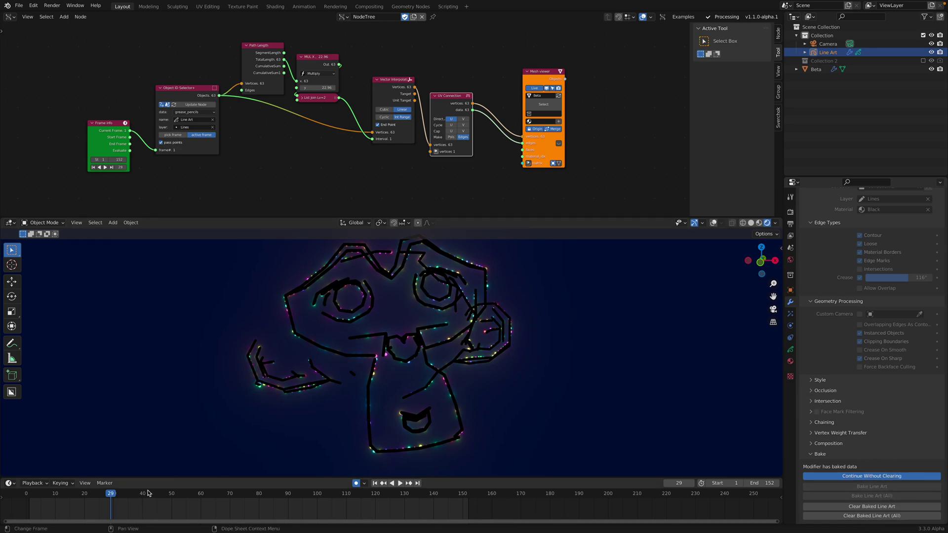
Hide the Line Art object in the viewport and preview the animated dots on their own.
drag(148, 493, 128, 494)
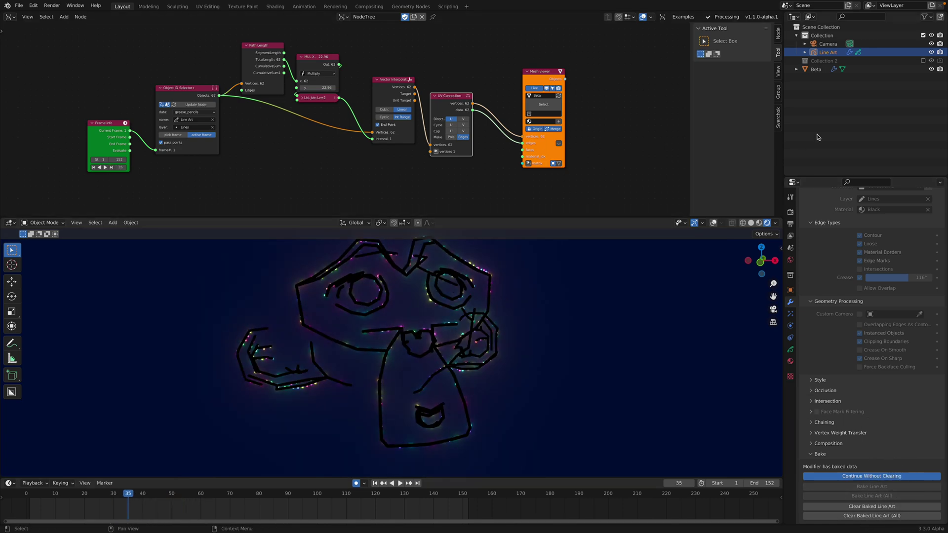
click(928, 53)
key(space)
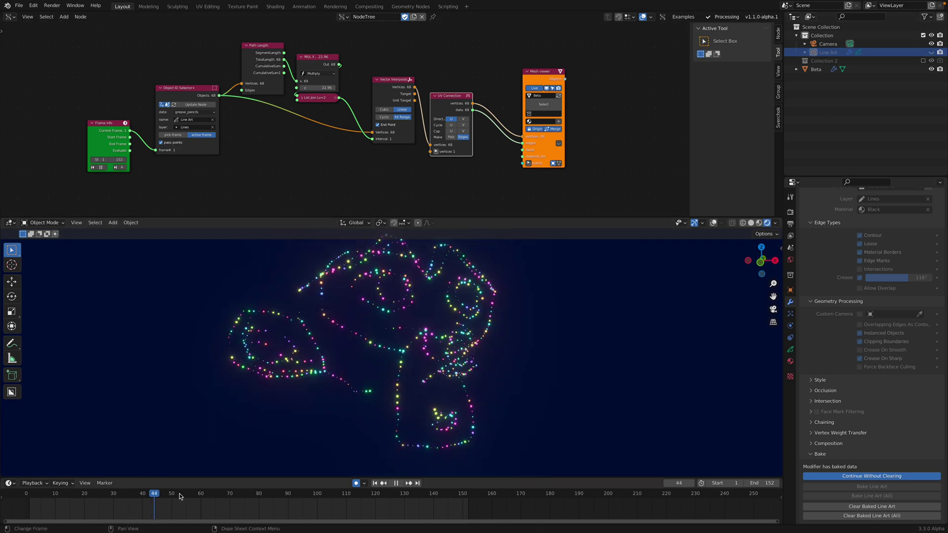
key(space)
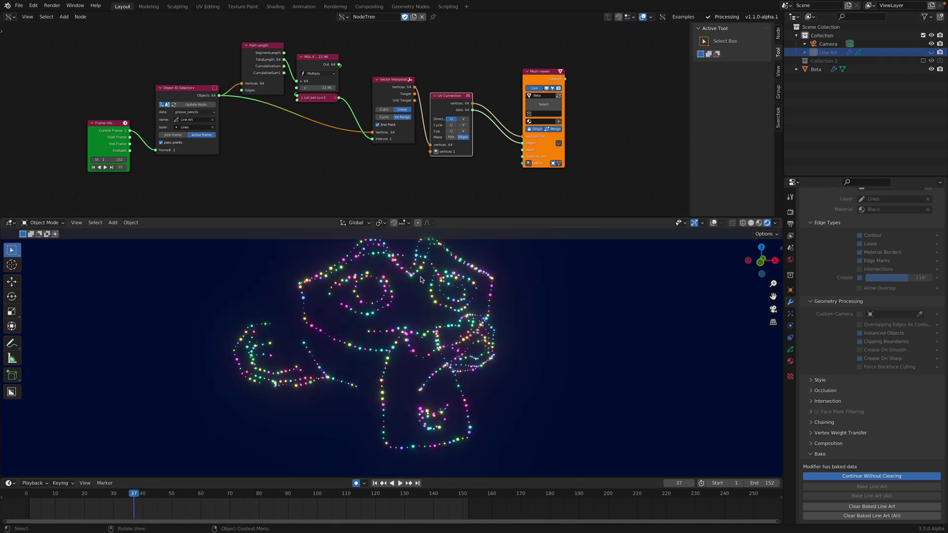
Reposition the Frame Info, Path Length and Vector Interpolation nodes slightly in the Sverchok tree, and replay the animation to frame 46.
scroll(251, 111, up, 3)
drag(72, 120, 80, 110)
click(153, 77)
scroll(292, 99, down, 2)
drag(261, 51, 256, 50)
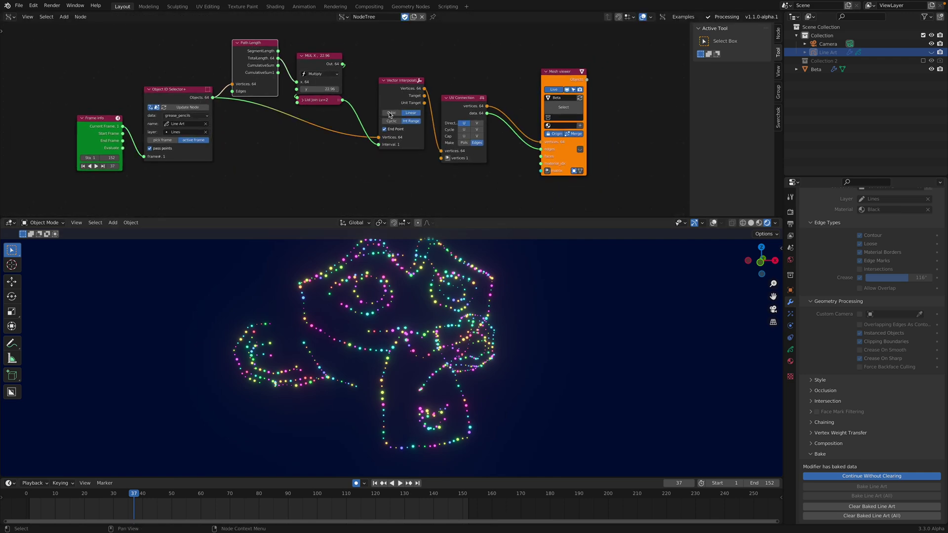
drag(392, 81, 382, 78)
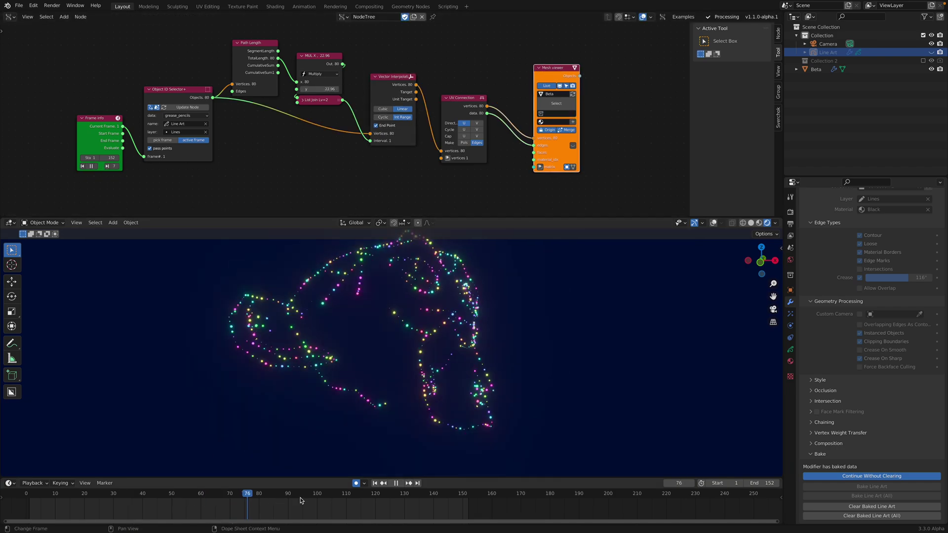
click(401, 484)
key(space)
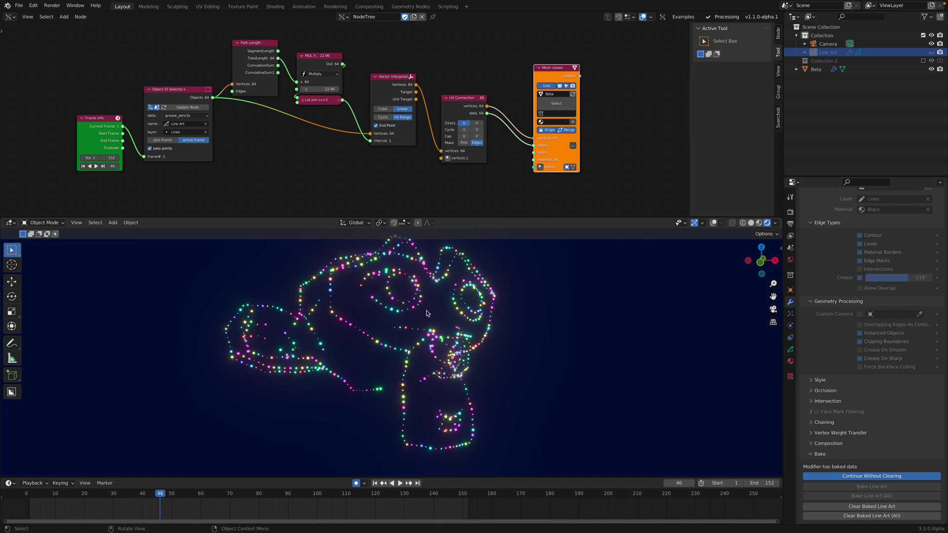
Change the upper area to the Geometry Node Editor and select the Beta object to show its whole node tree.
click(10, 17)
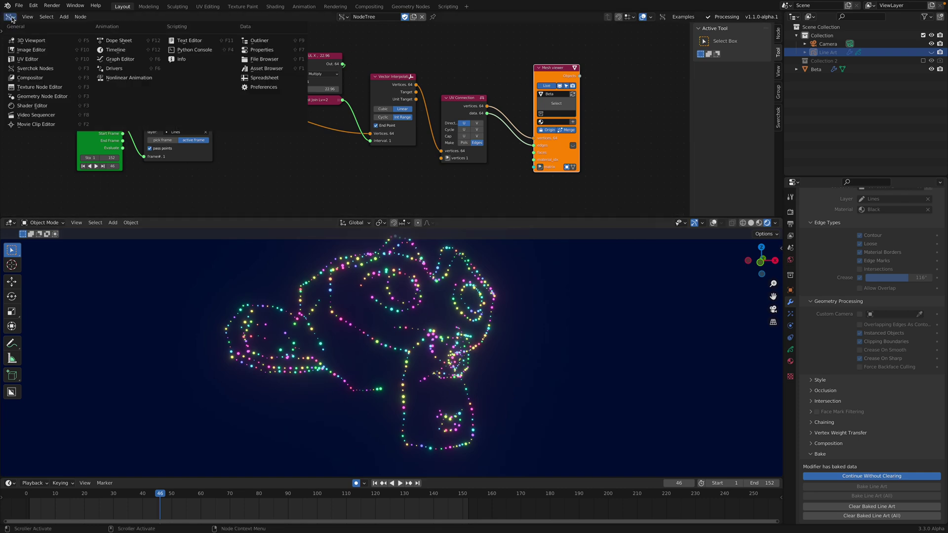
click(76, 94)
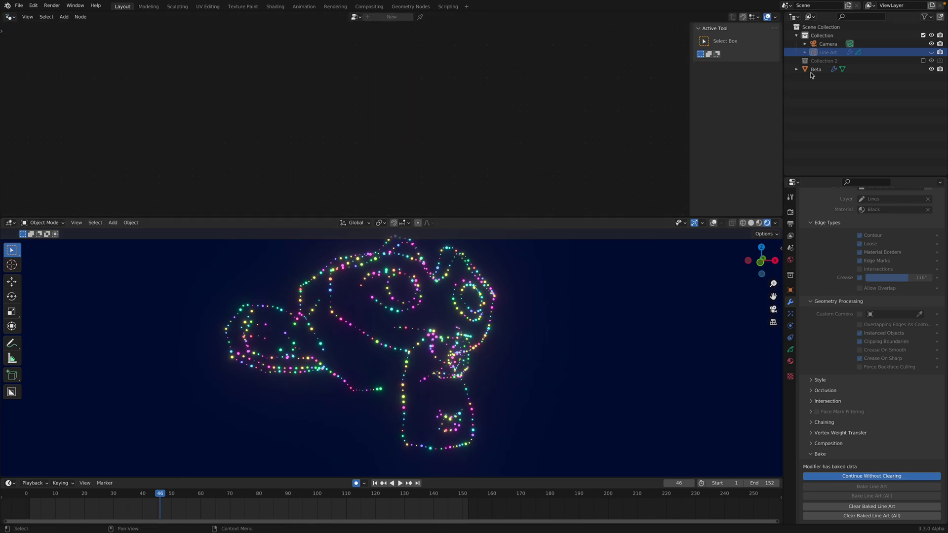
click(815, 70)
middle_drag(543, 100, 364, 57)
middle_drag(479, 72, 304, 75)
scroll(366, 73, down, 3)
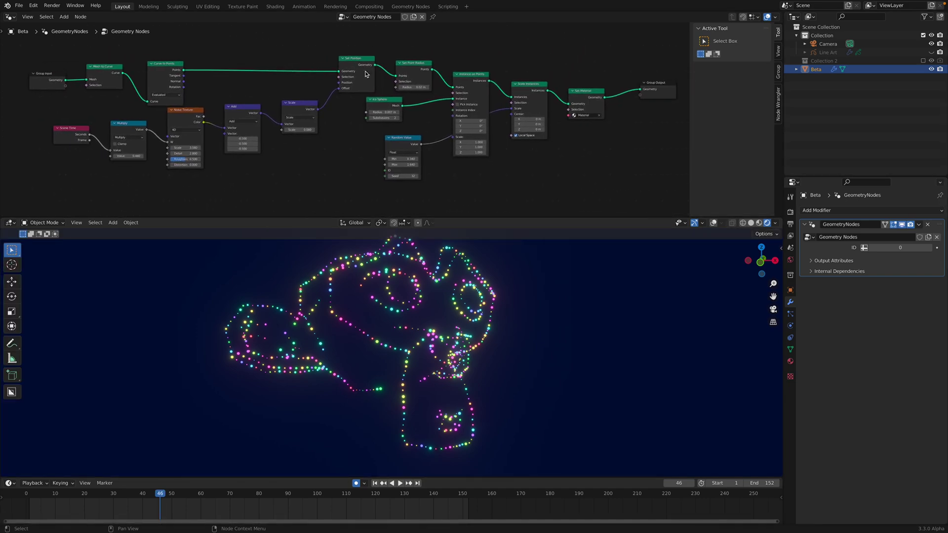
Move the Group Input, Mesh to Curve, Curve to Points and Group Output nodes closer to the rest of the node chain.
middle_drag(365, 72, 348, 72)
drag(645, 83, 623, 91)
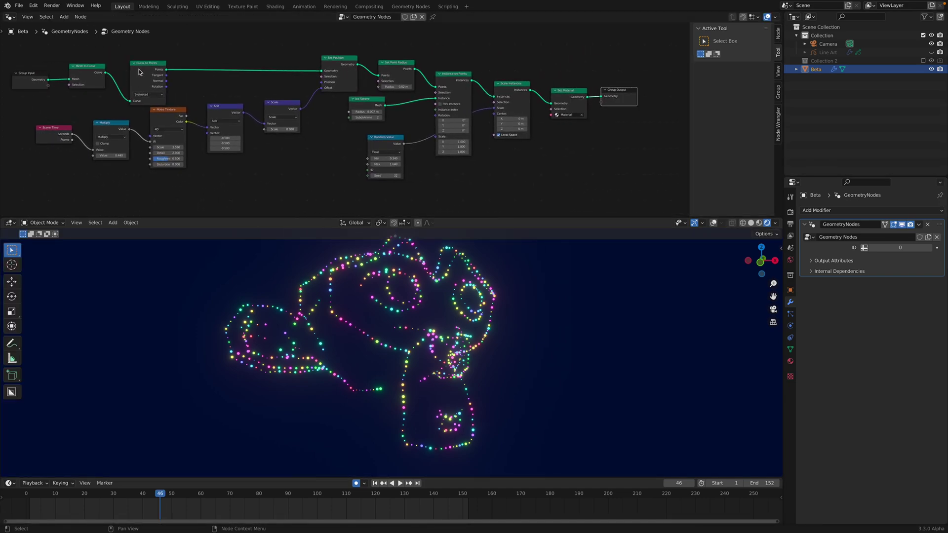
drag(150, 64, 266, 48)
drag(92, 66, 196, 51)
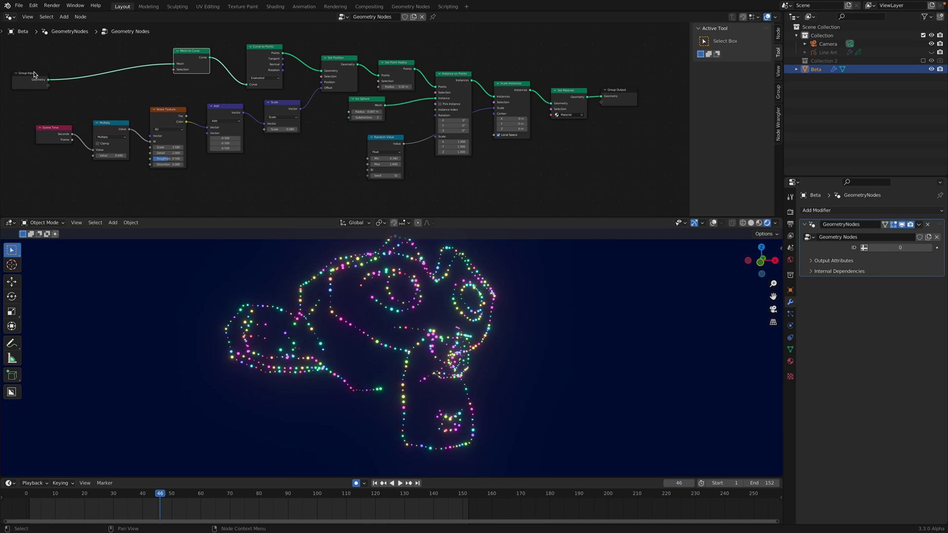
drag(34, 74, 128, 68)
scroll(263, 103, up, 1)
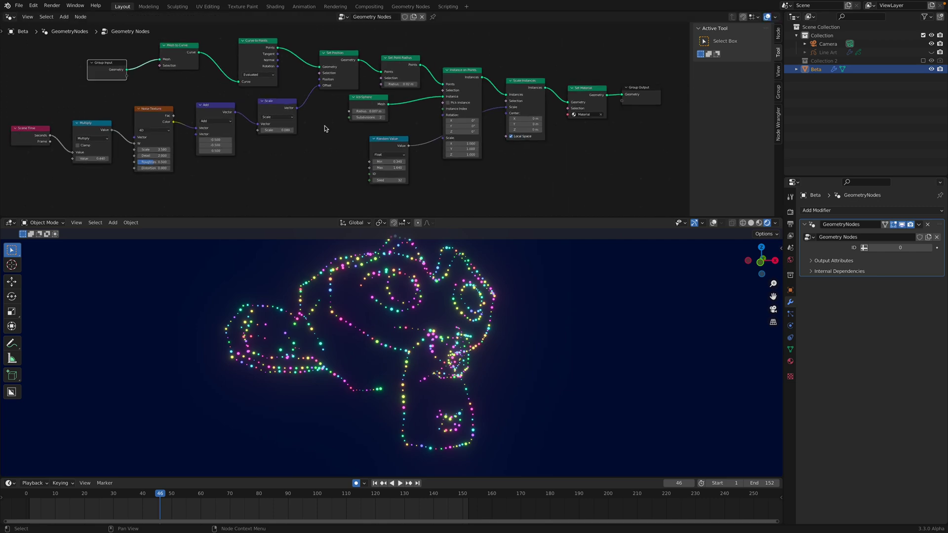
Play the animated dots up to frame 138 and enlarge the 3D viewport by shrinking the node editor.
key(space)
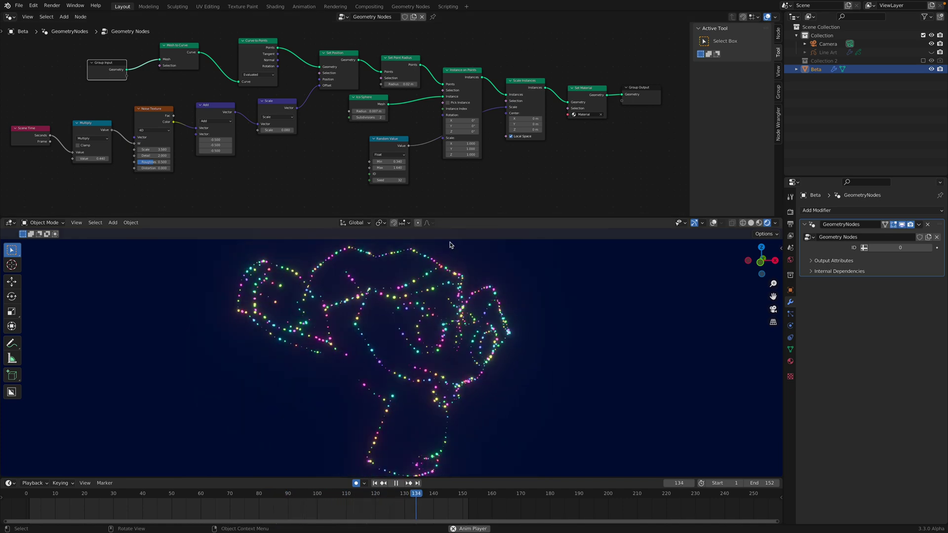
key(space)
drag(461, 217, 462, 169)
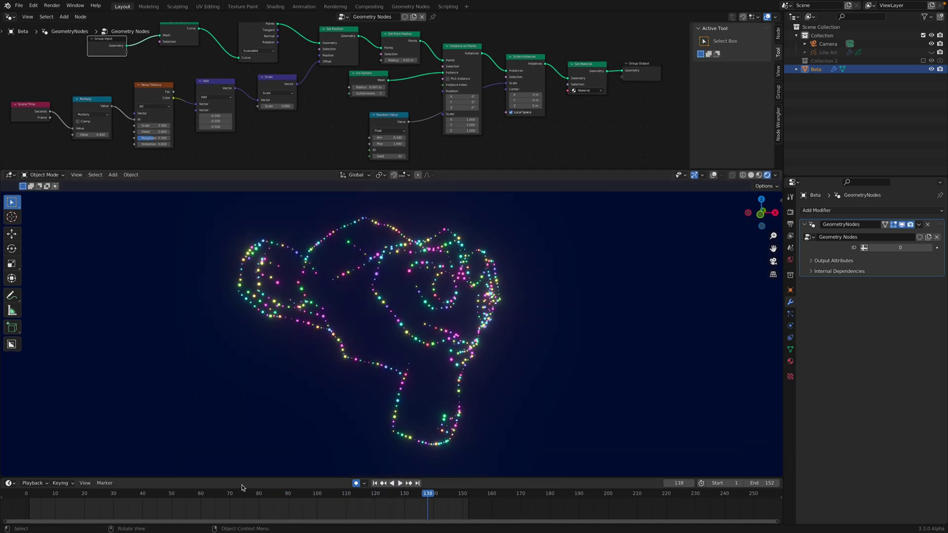
Replay the animation forward and in reverse, stop on frame 77, and save the file.
key(space)
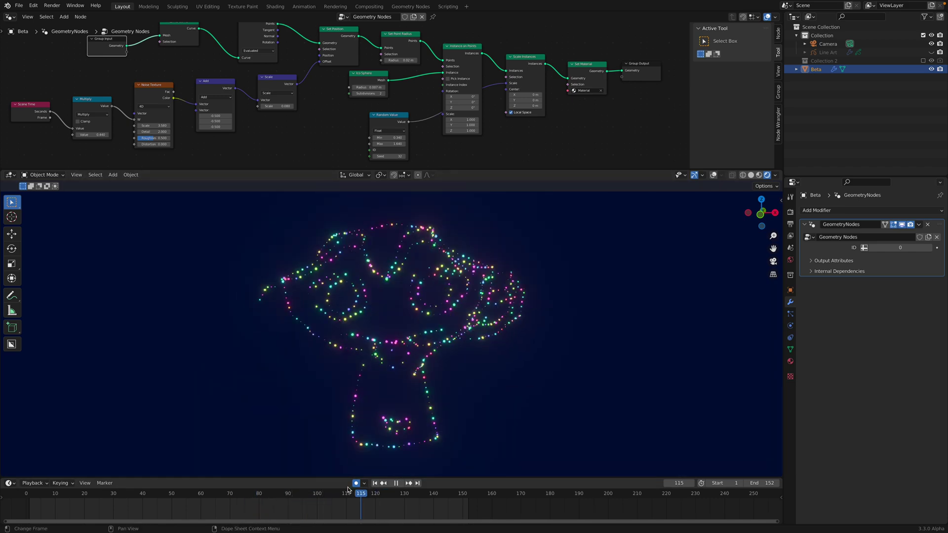
key(Escape)
key(shift+ctrl+space)
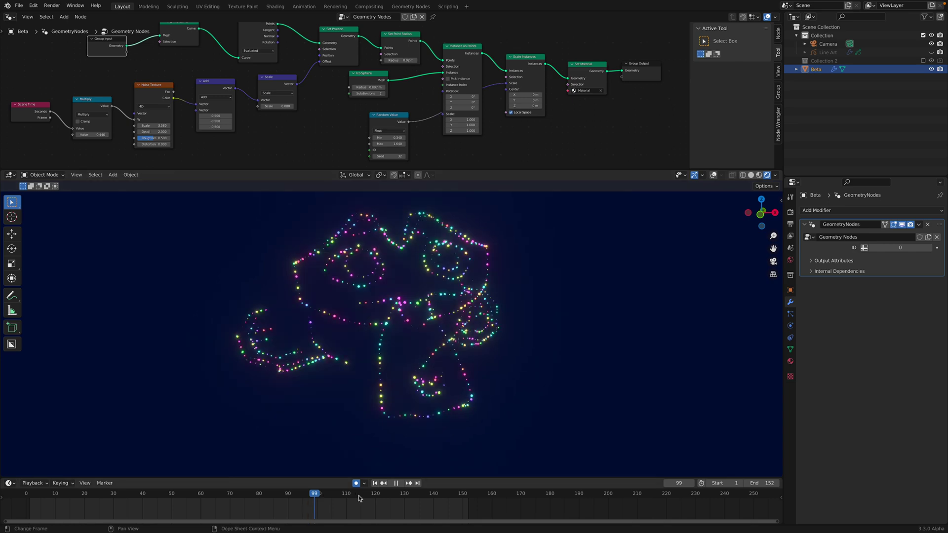
drag(171, 469, 250, 473)
key(ctrl+s)
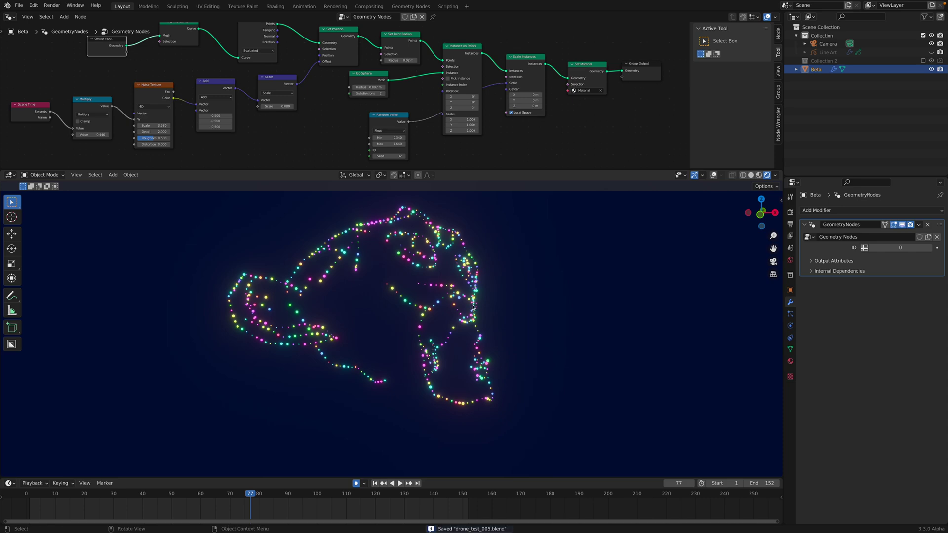
click(791, 212)
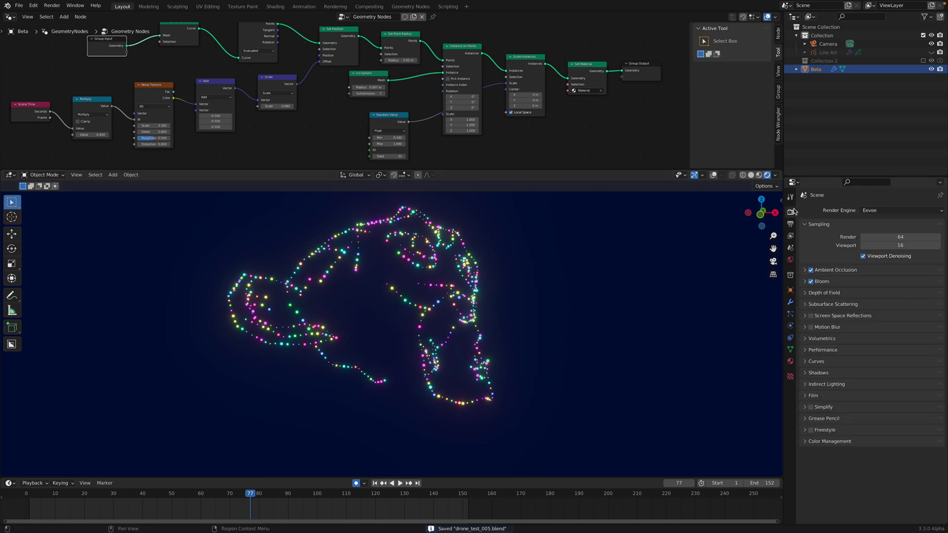
Start a new General file and delete all of its default objects.
click(19, 6)
mouse_move(47, 15)
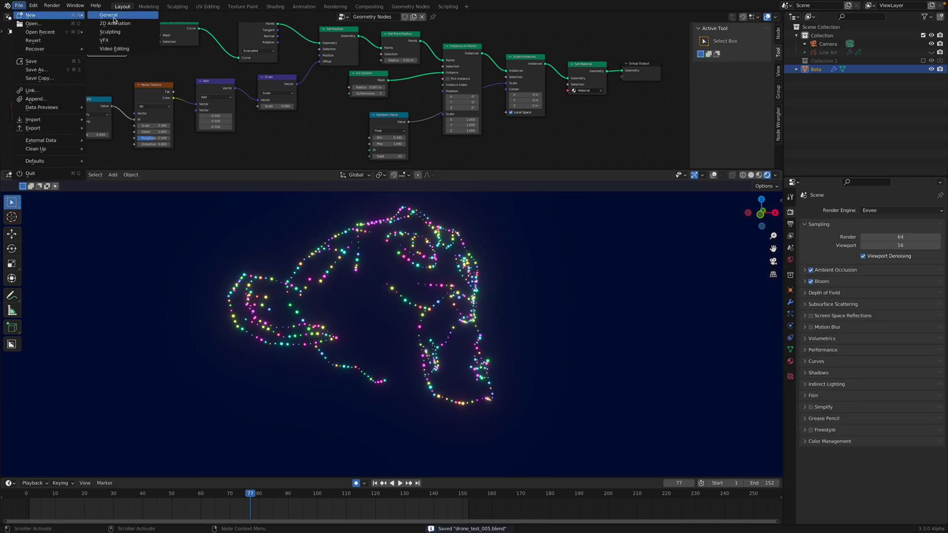
click(109, 15)
key(a)
key(Delete)
Add a Monkey mesh to the empty scene and face it nearly from the front.
key(shift+a)
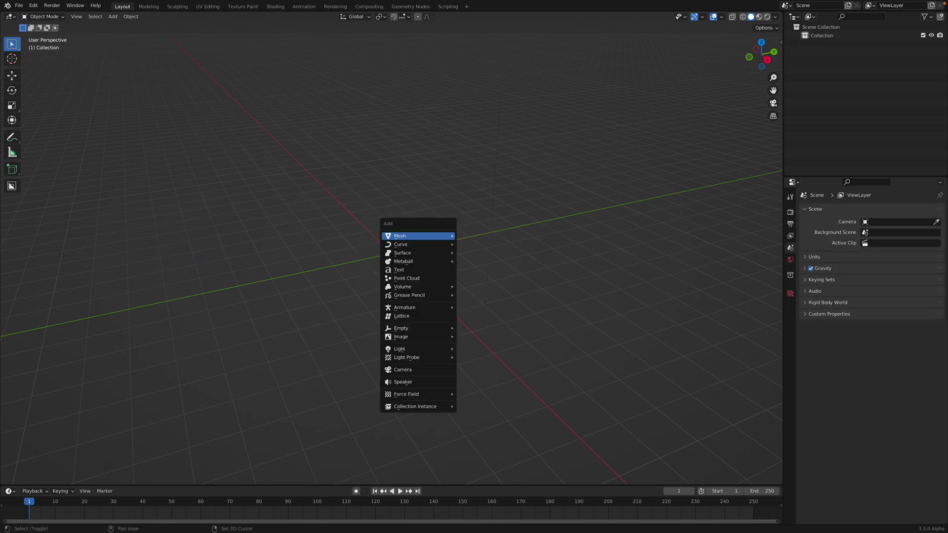
mouse_move(449, 238)
click(488, 318)
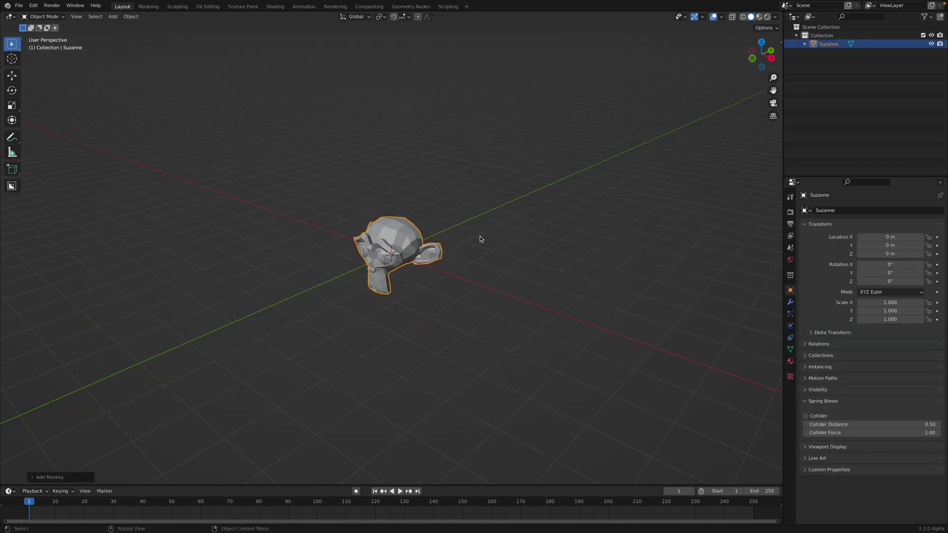
scroll(482, 240, up, 6)
mouse_move(482, 239)
middle_down()
mouse_move(544, 203)
mouse_move(518, 210)
mouse_move(474, 252)
middle_up()
scroll(494, 225, down, 2)
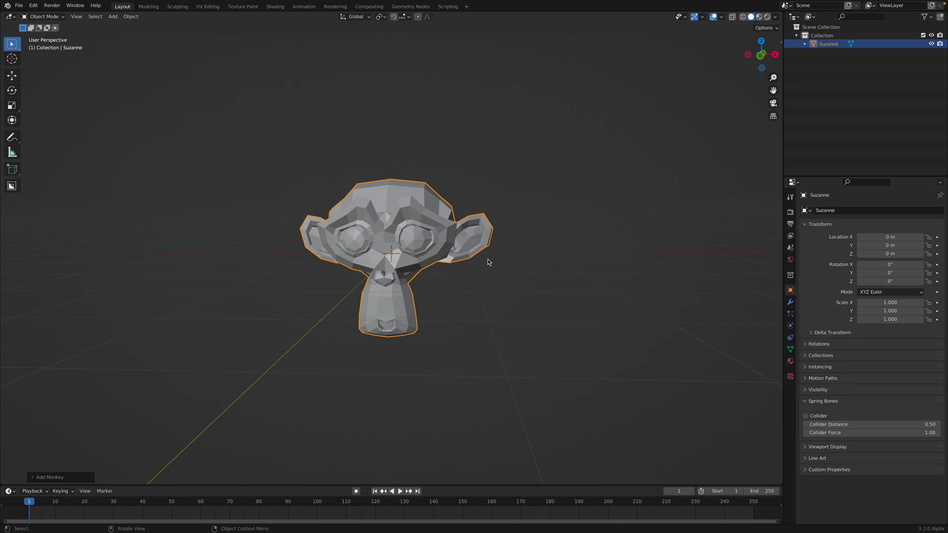
Save the new scene to the Desktop as drone_like_001.blend.
key(super+s)
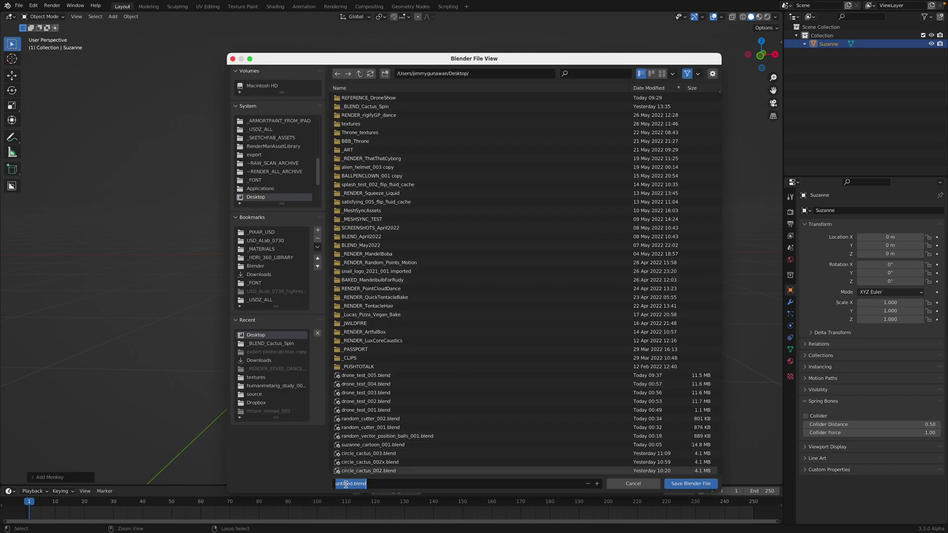
text(drone_like_001)
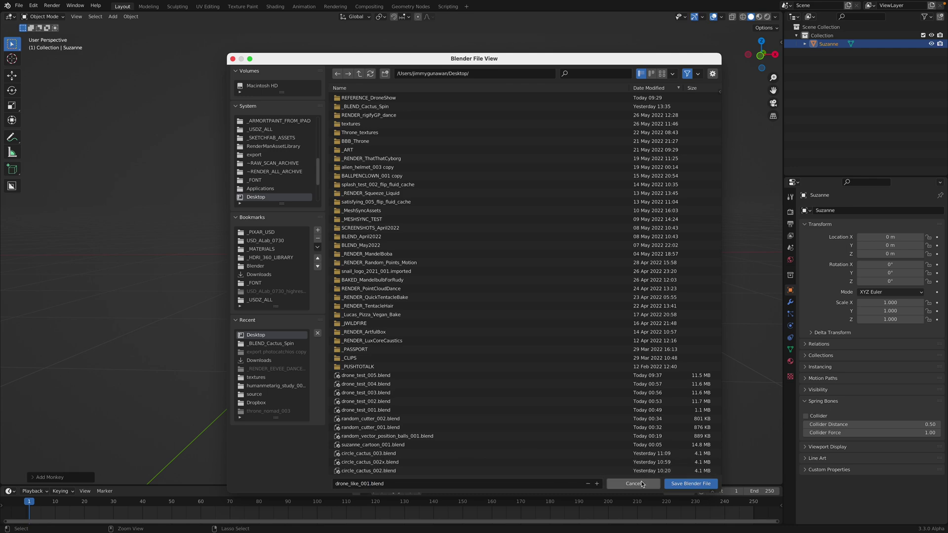
click(691, 483)
Align a newly added camera to the current view of the monkey head and save the file.
key(shift+a)
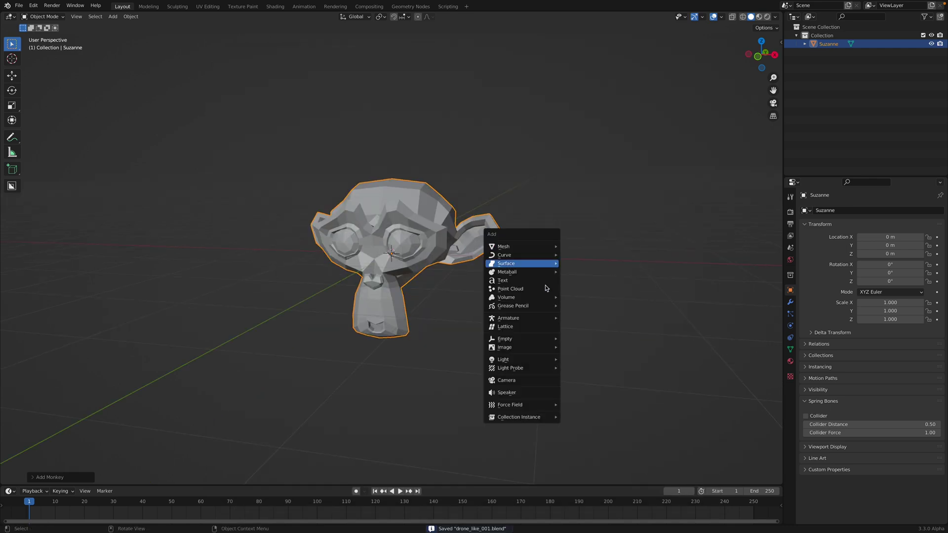
click(541, 371)
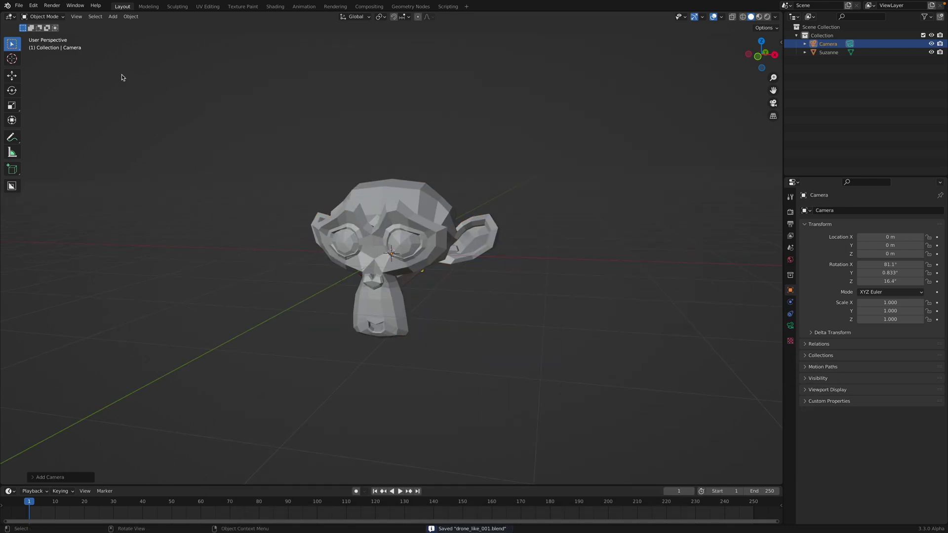
click(75, 18)
mouse_move(112, 131)
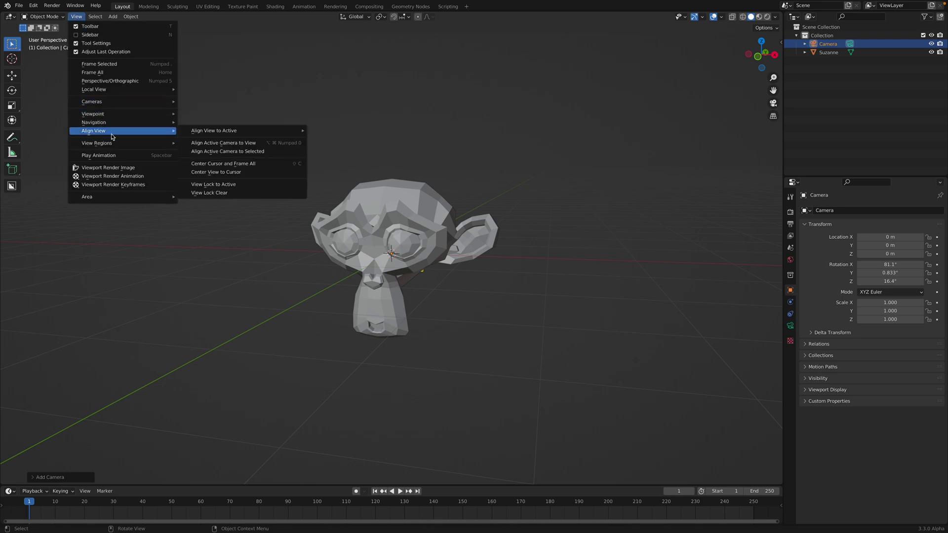
click(223, 143)
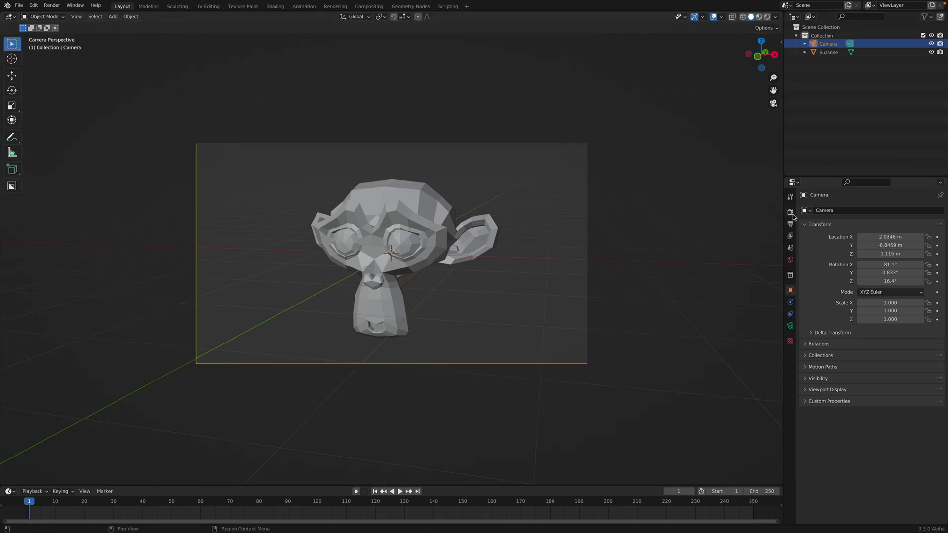
scroll(659, 221, up, 2)
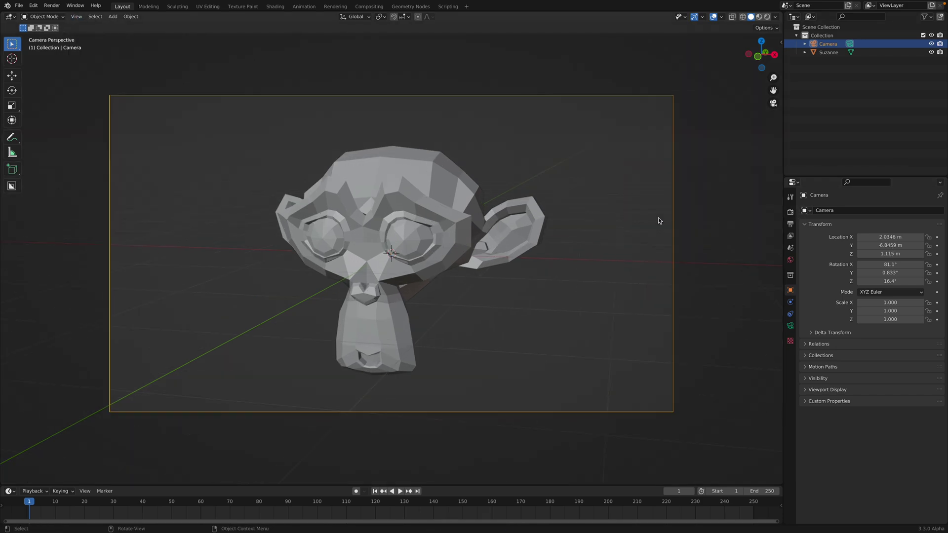
click(19, 5)
click(31, 62)
scroll(441, 281, down, 2)
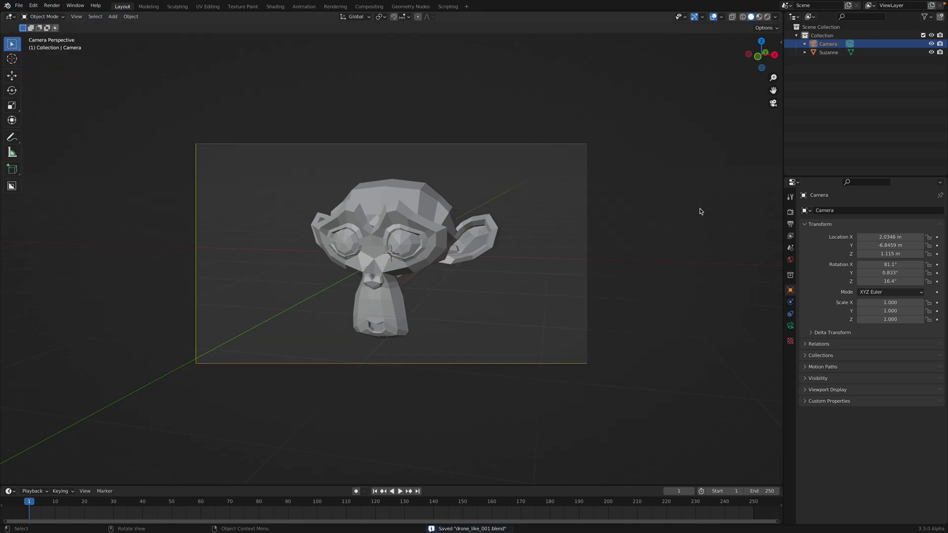
Move Suzanne into a new collection named Collection 2 and save the file.
click(821, 52)
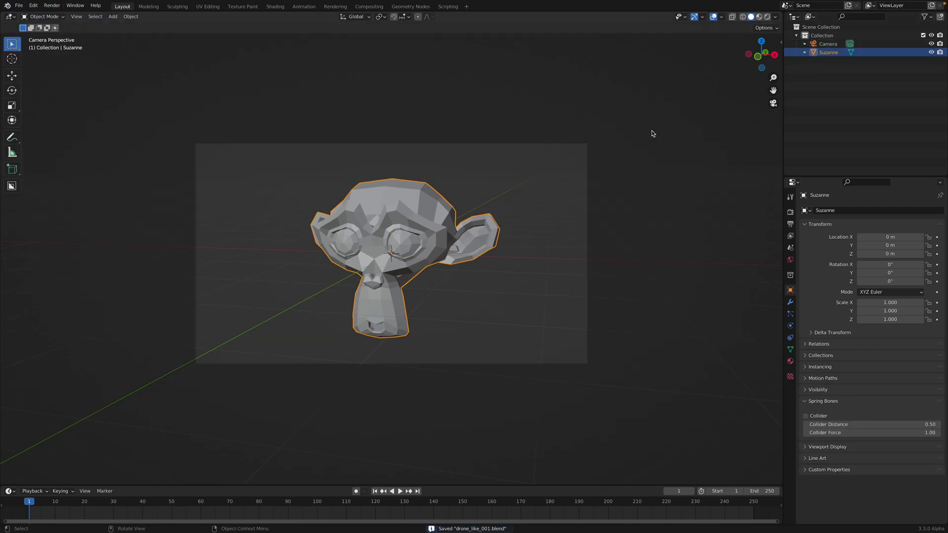
key(m)
click(646, 132)
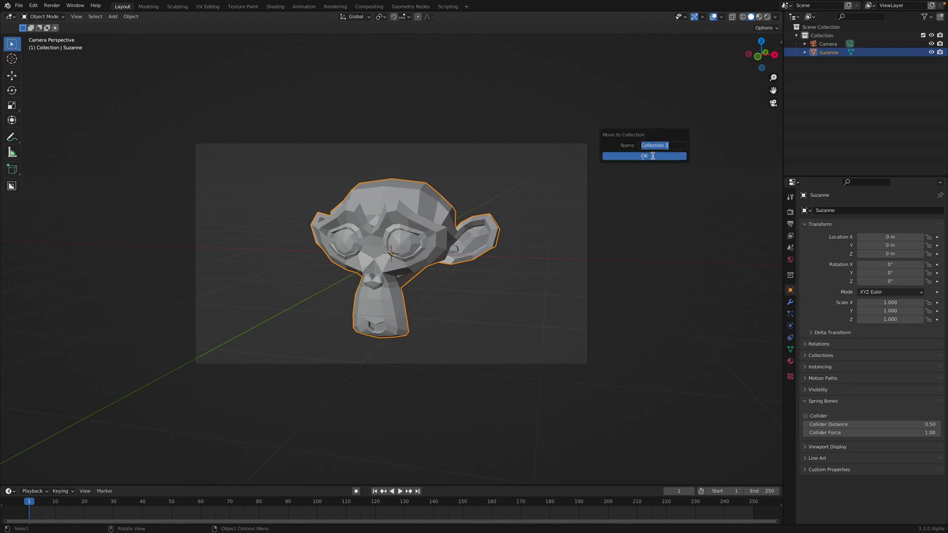
click(684, 155)
click(638, 136)
key(ctrl+s)
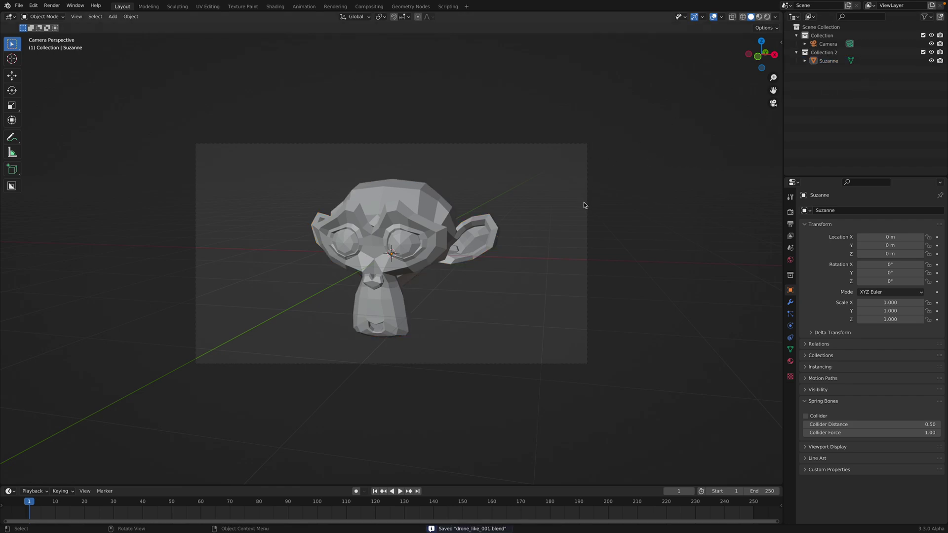
Search the commands for line art and add a Collection Line Art grease pencil object.
key(shift+a)
key(Escape)
key(F3)
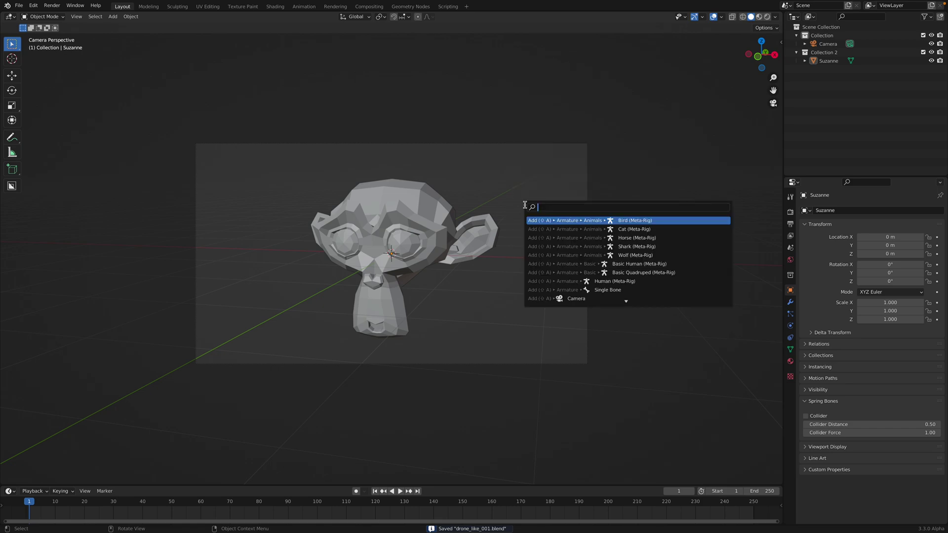
text(line art)
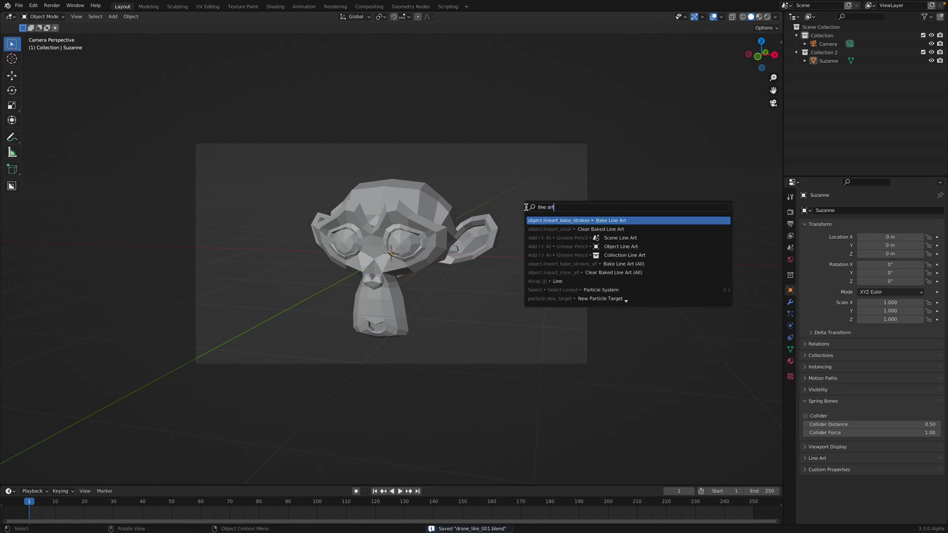
click(621, 255)
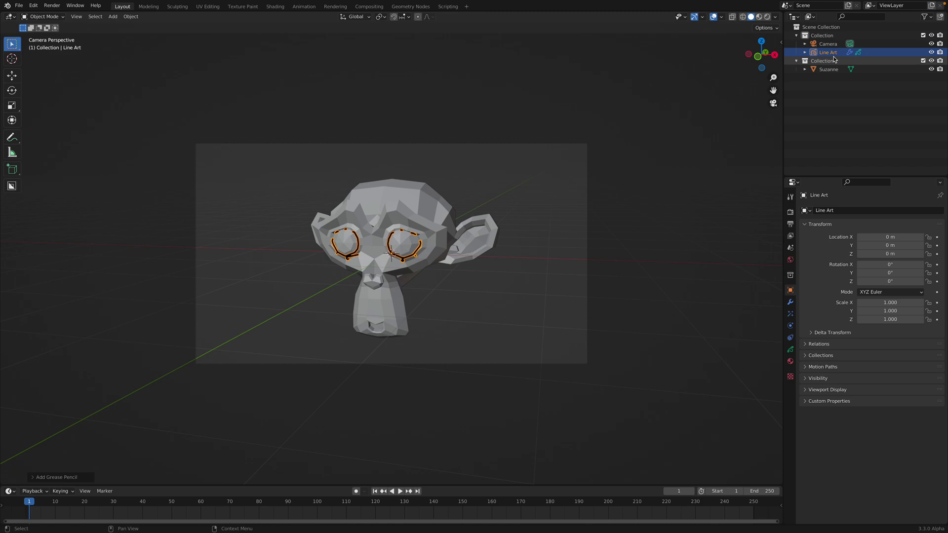
Set the Line Art modifier's source collection to Collection 2 and save the file.
click(791, 303)
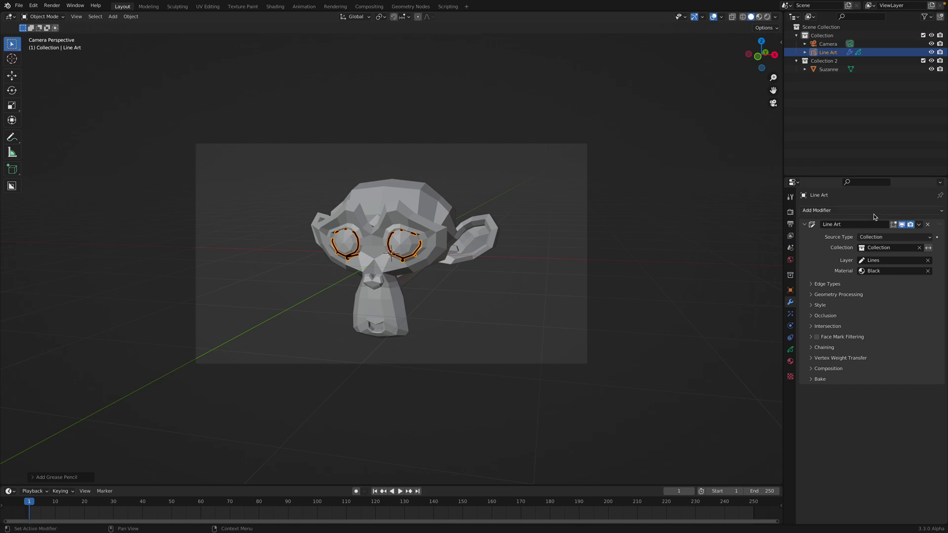
click(881, 249)
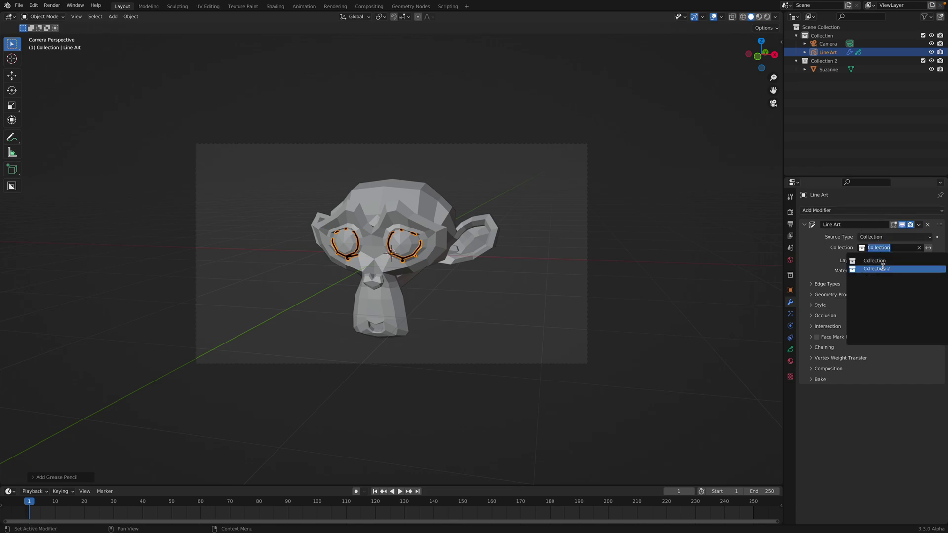
click(883, 268)
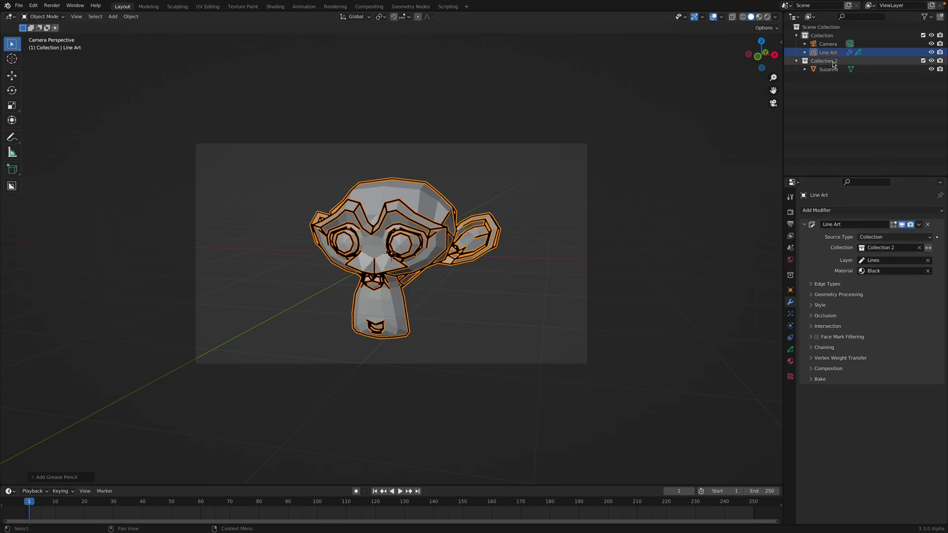
click(521, 180)
key(ctrl+s)
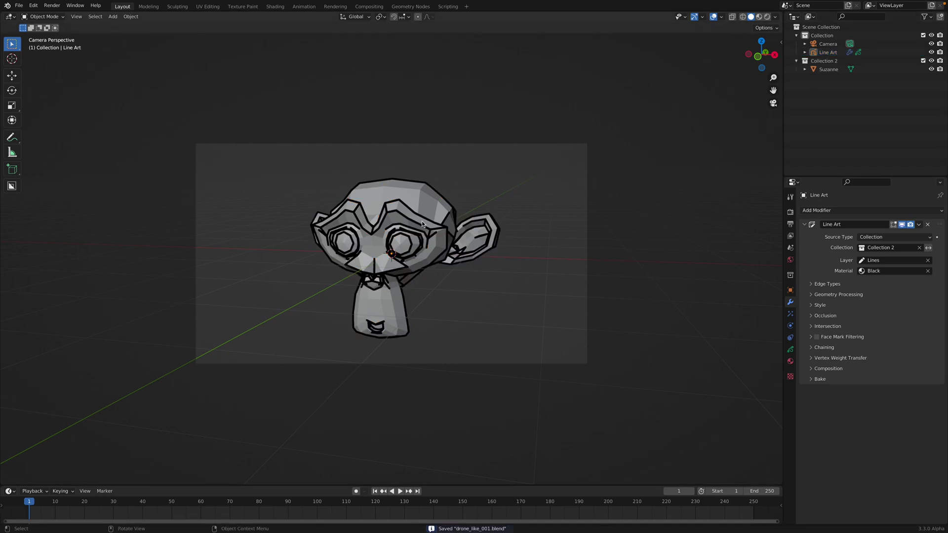
Record a freehand trackball rotation of Suzanne from frame 1 using auto keying during playback.
click(830, 69)
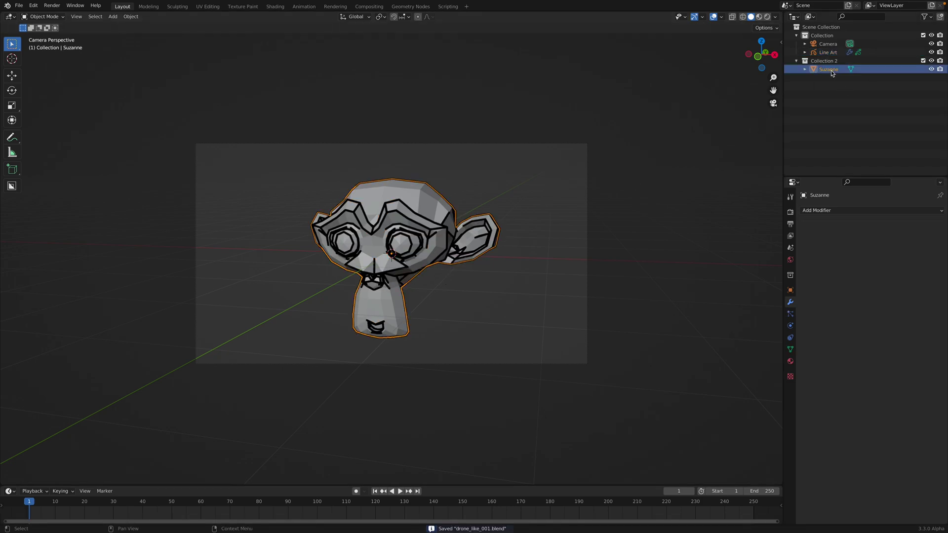
mouse_move(160, 504)
mouse_down()
mouse_move(356, 503)
mouse_move(157, 496)
mouse_up()
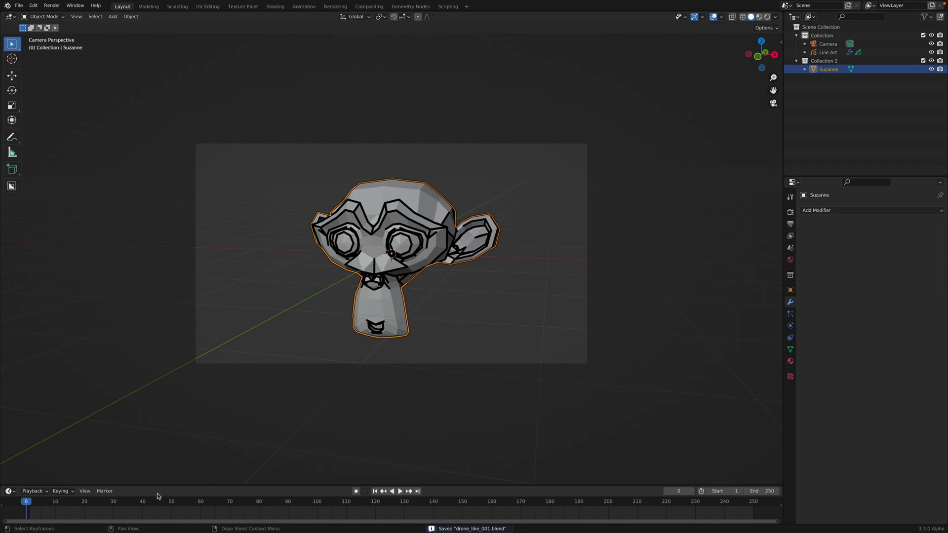
key(Right)
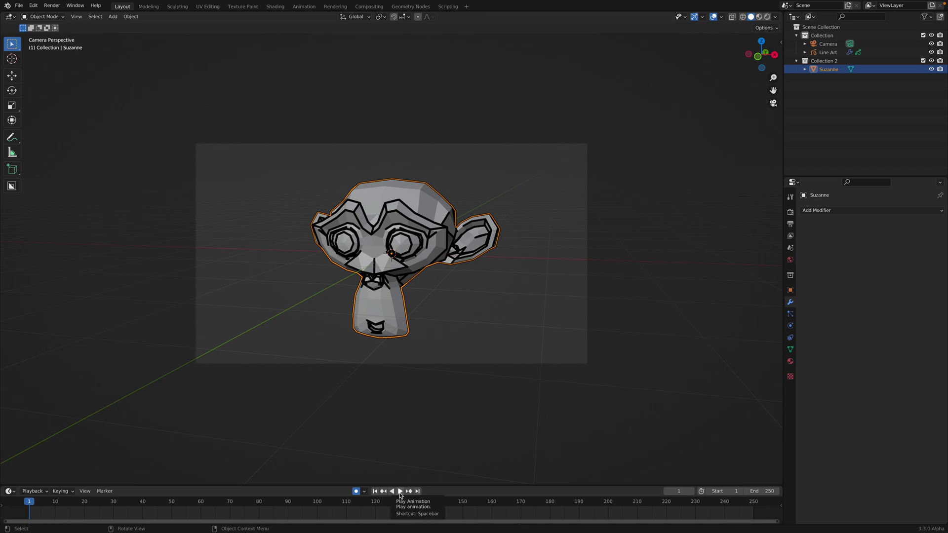
click(401, 491)
key(r)
key(r)
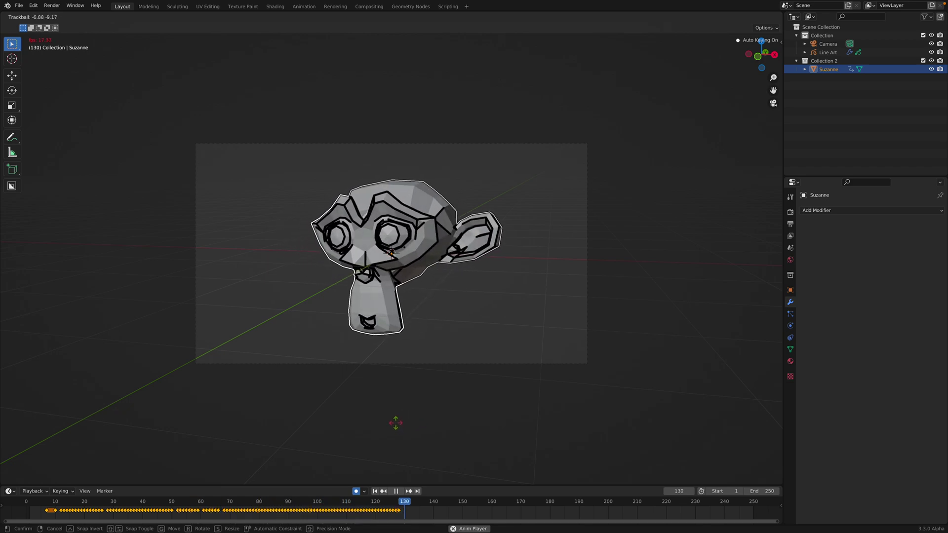
click(402, 425)
key(space)
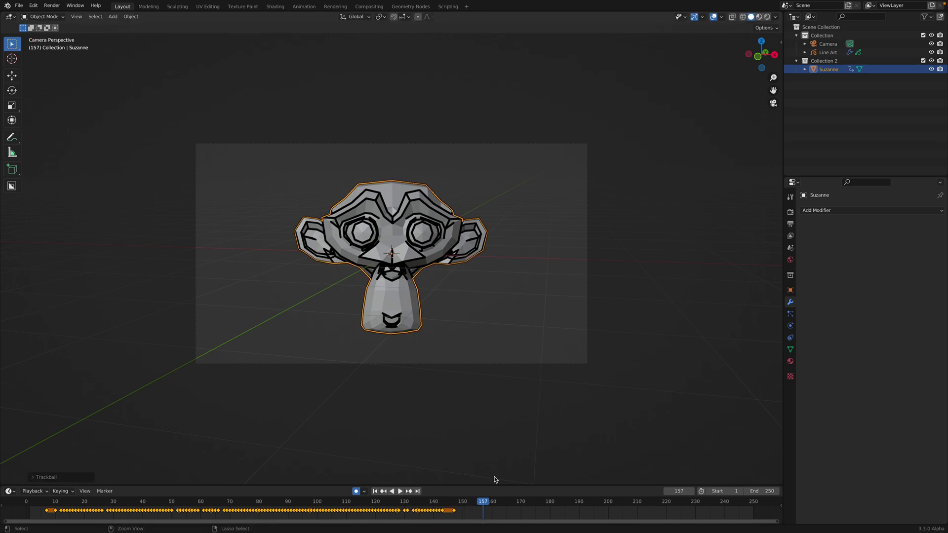
Set the scene's end frame to 160, play back the recorded rotation and save the file.
key(ctrl+s)
click(759, 492)
text(160)
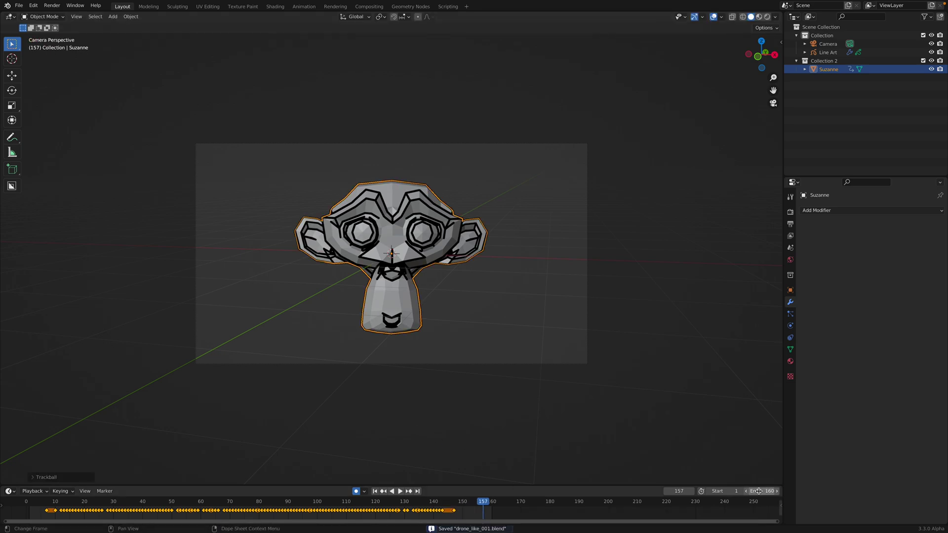
key(Return)
click(472, 277)
key(space)
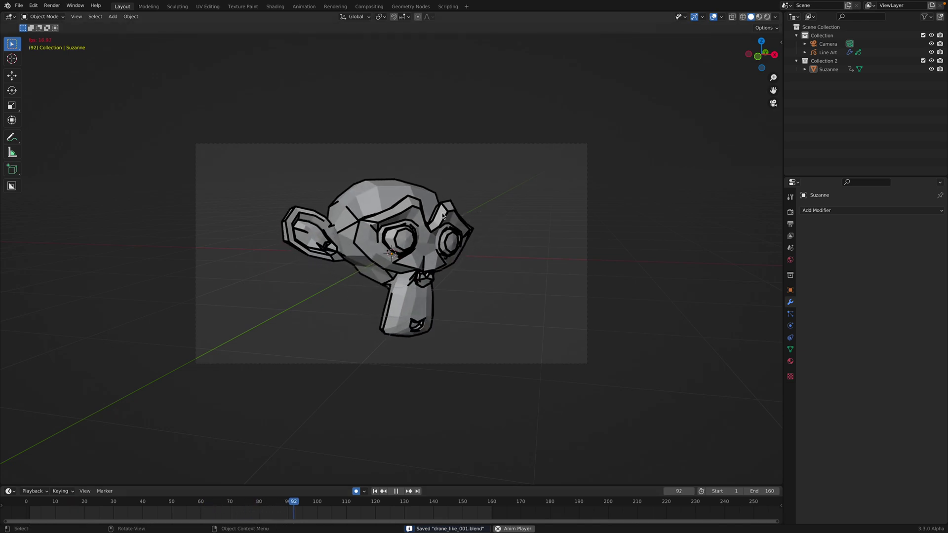
key(space)
key(ctrl+s)
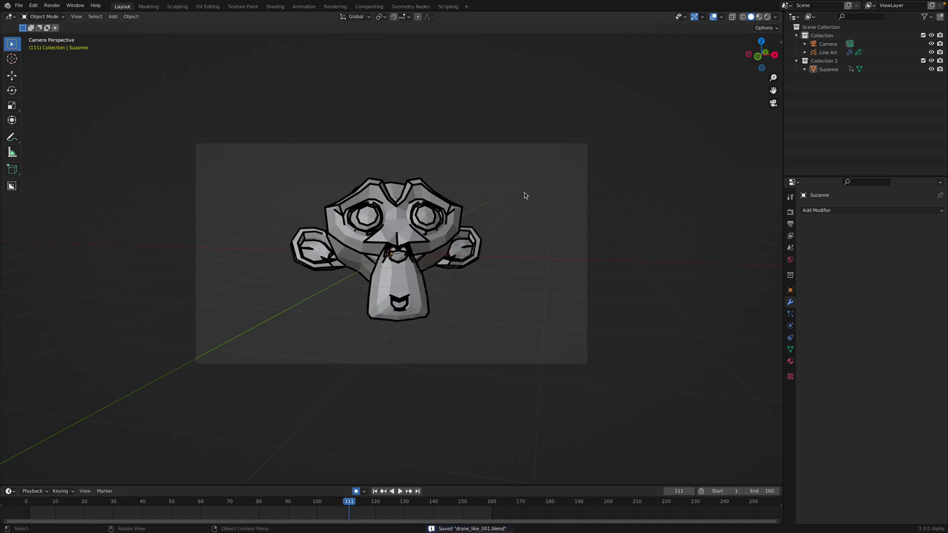
Compare Suzanne's traced lines from outside the camera with the camera view and replay the animation.
middle_drag(659, 172, 567, 188)
drag(391, 501, 210, 485)
middle_drag(348, 316, 398, 293)
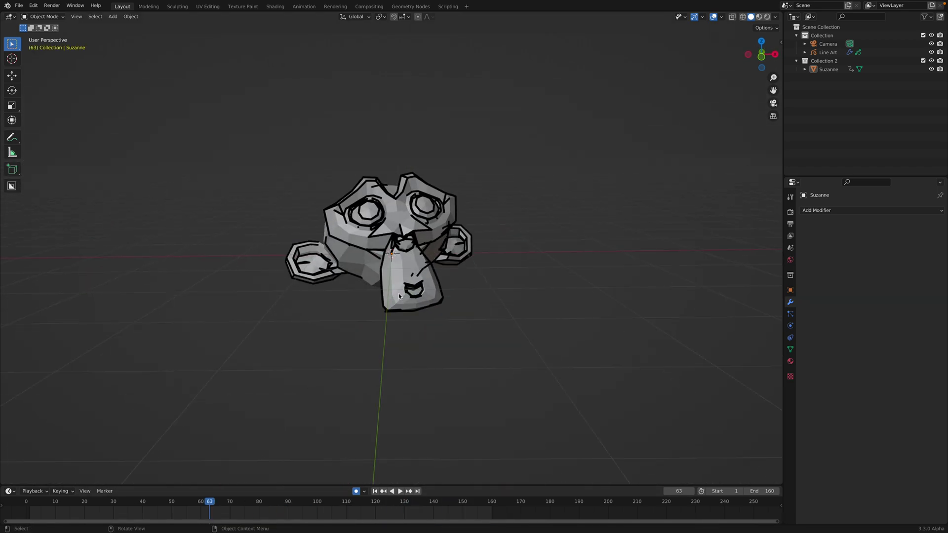
click(774, 103)
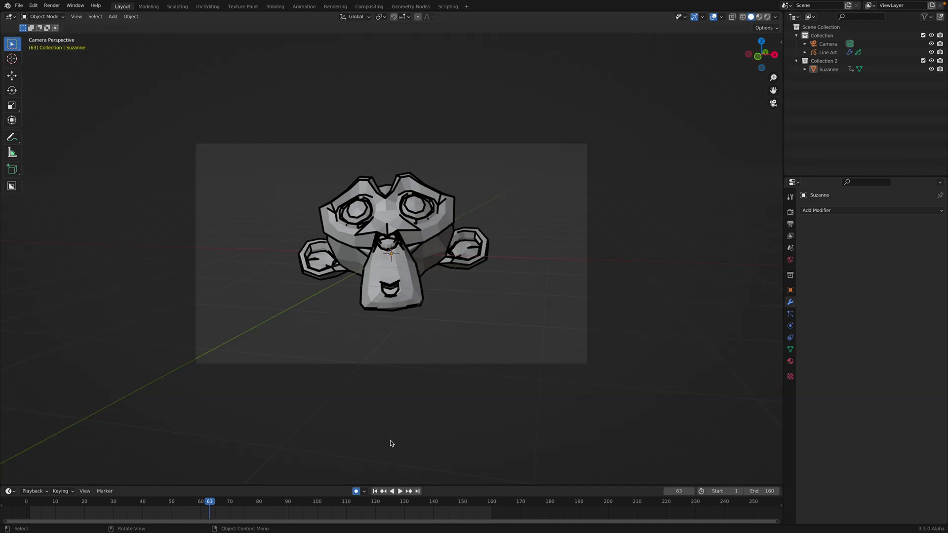
key(space)
key(space)
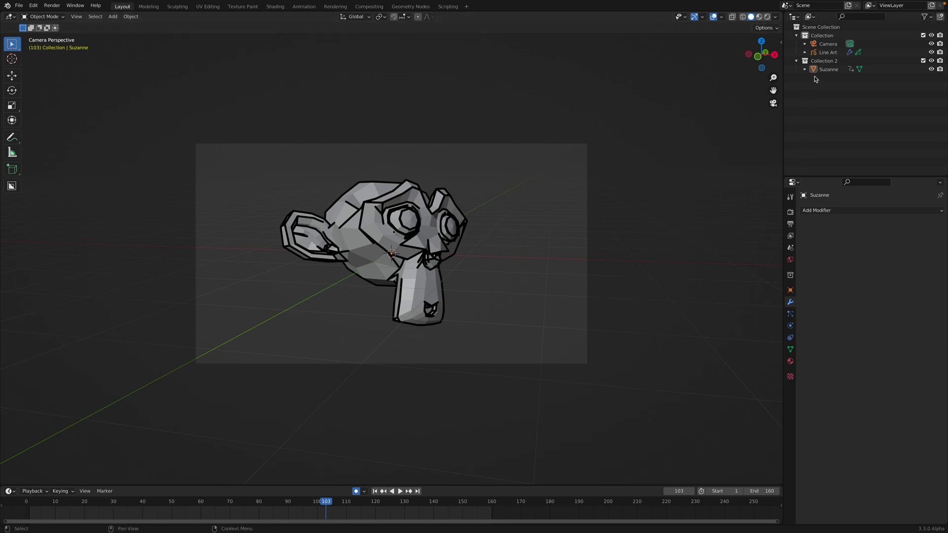
Select the Line Art object, widen the properties area and expand the modifier's Occlusion settings.
click(828, 52)
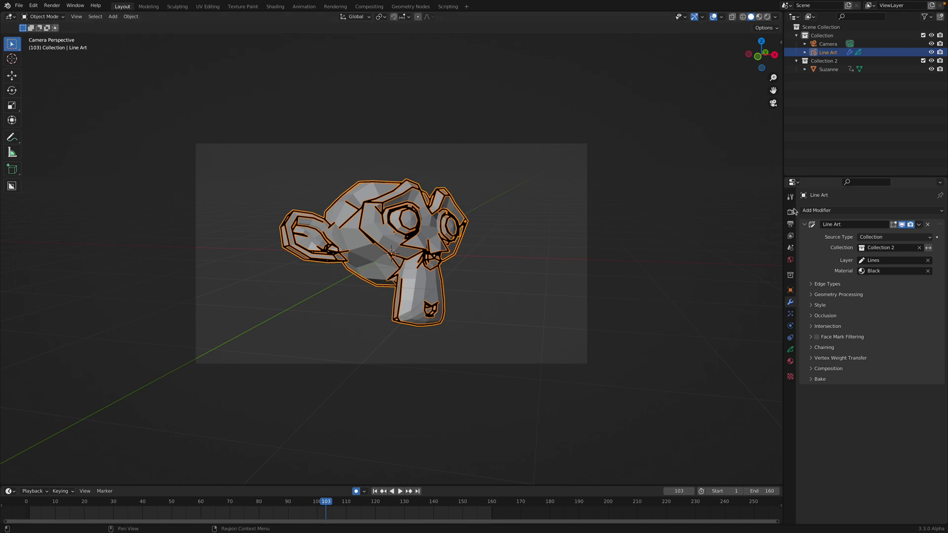
drag(784, 165, 706, 165)
click(736, 316)
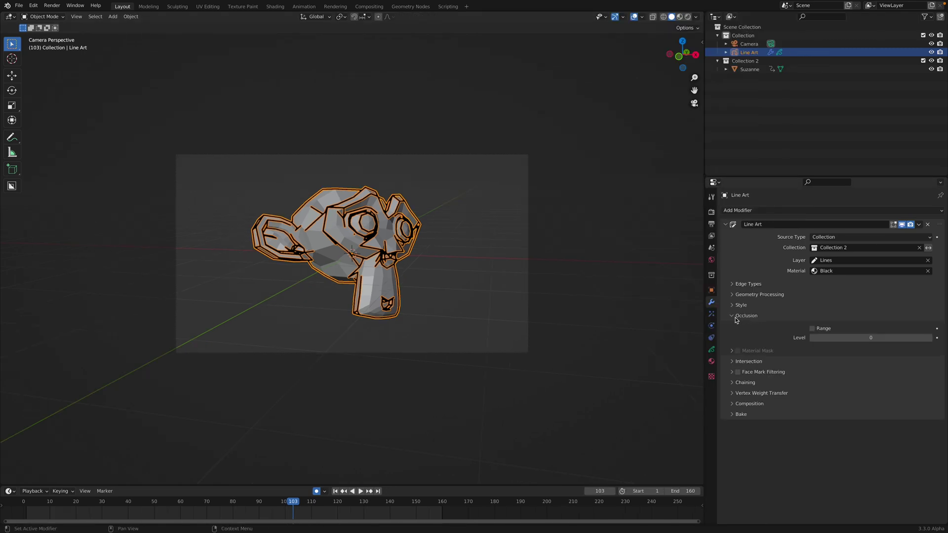
Try an occlusion range from level 0 to 3 on the Line Art modifier.
click(815, 329)
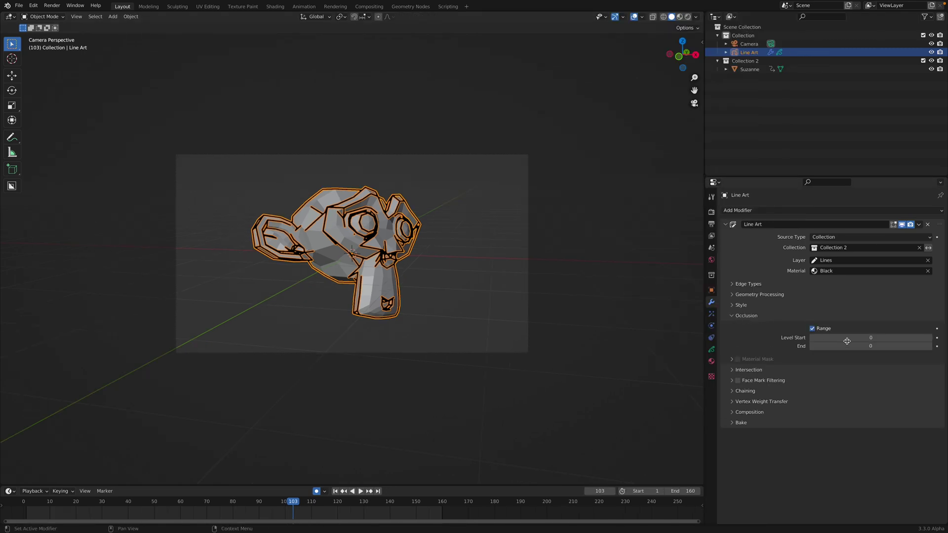
click(930, 348)
click(930, 348)
click(930, 348)
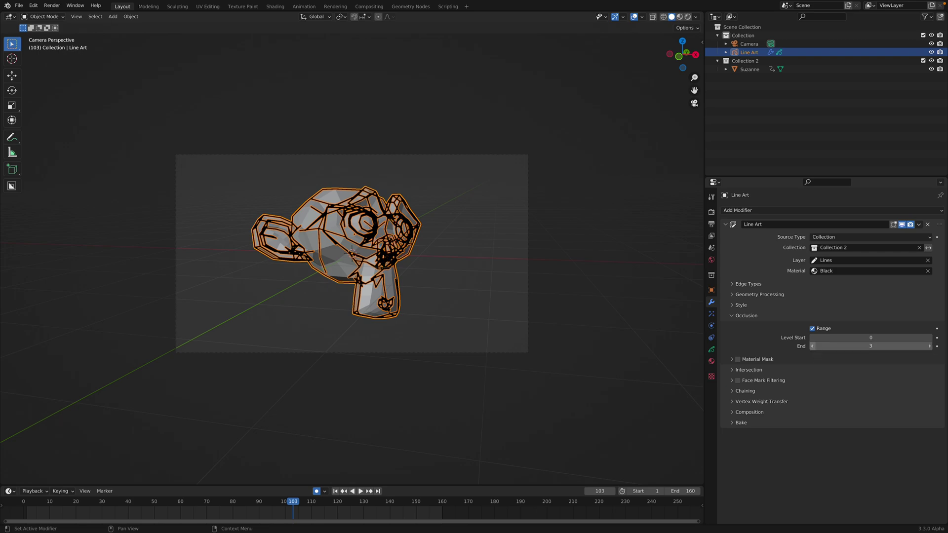
click(813, 347)
click(812, 347)
click(813, 348)
click(930, 346)
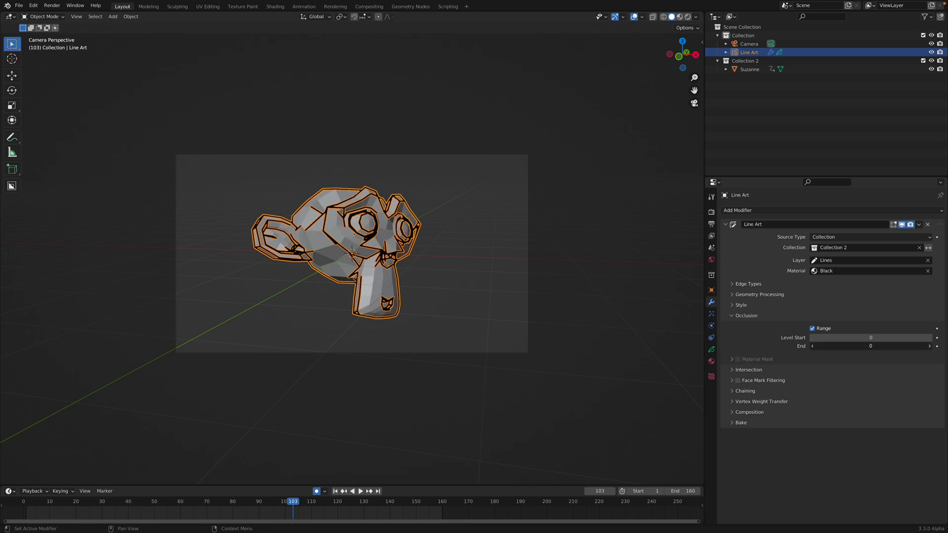
click(816, 346)
click(813, 328)
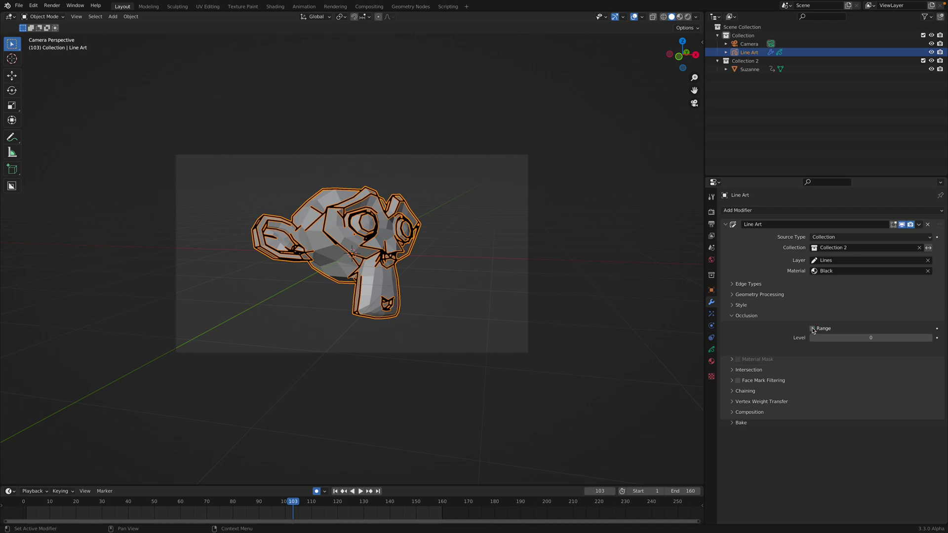
Exclude intersections from the Line Art edge types and set the crease threshold to 116°.
click(740, 306)
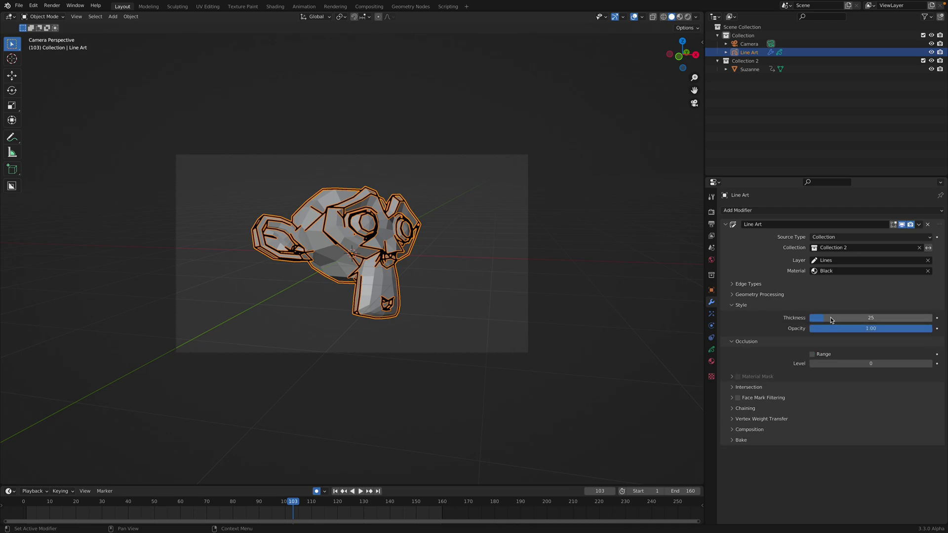
click(740, 304)
click(740, 286)
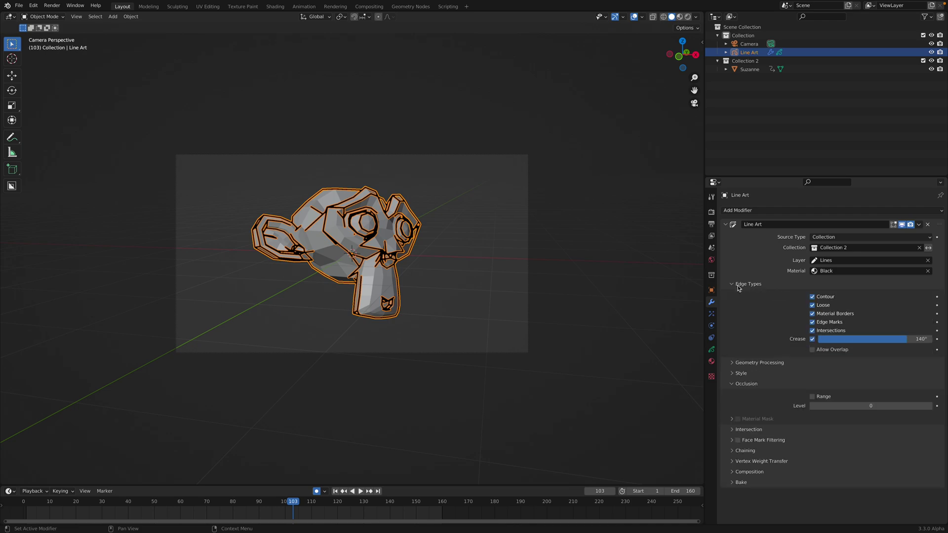
click(821, 297)
click(821, 297)
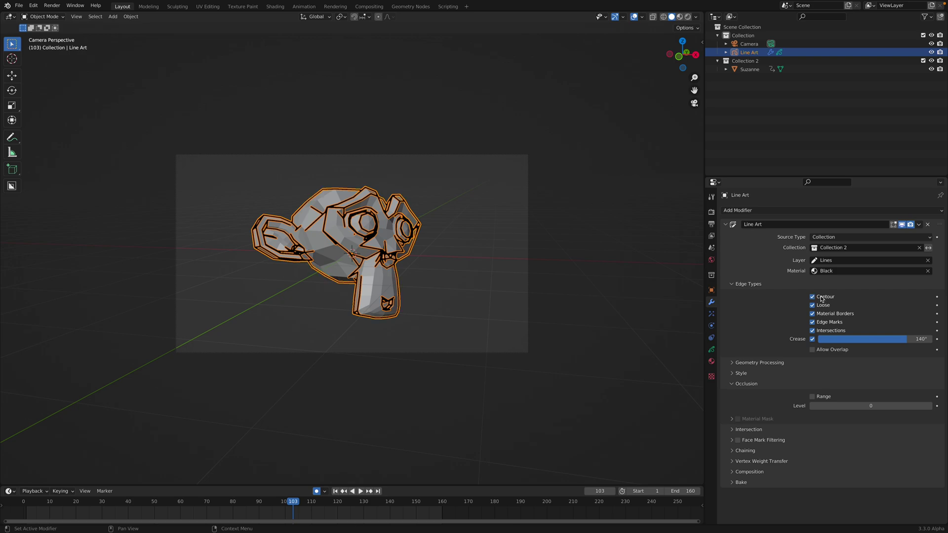
click(479, 252)
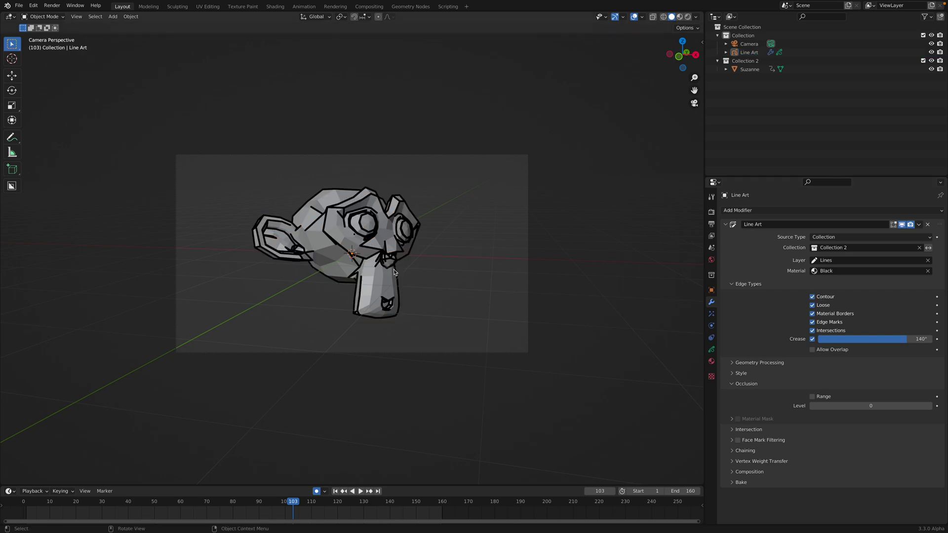
click(824, 331)
mouse_move(898, 341)
mouse_down()
mouse_move(850, 341)
mouse_move(882, 340)
mouse_up()
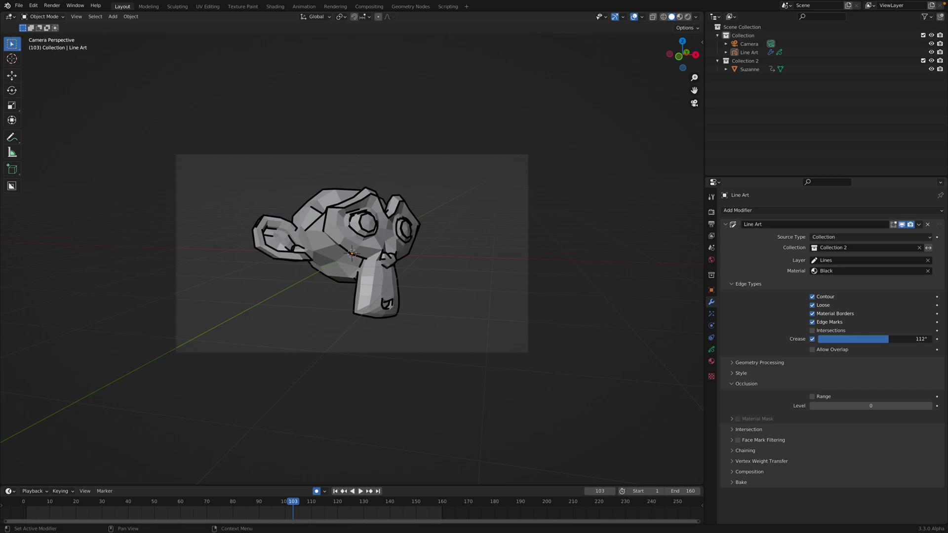
drag(889, 340, 891, 339)
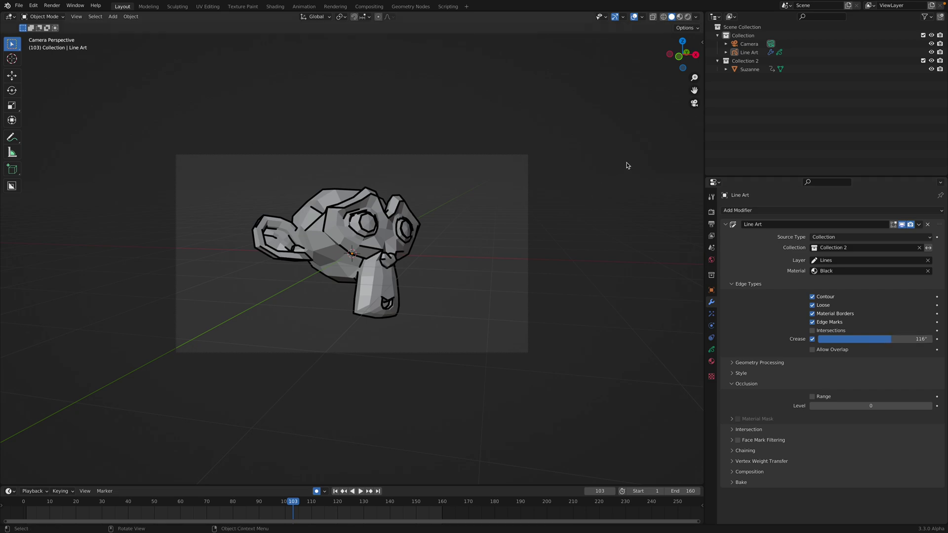
Hide Collection 2 in the viewport, check the outlines at several frames and save the file.
click(932, 62)
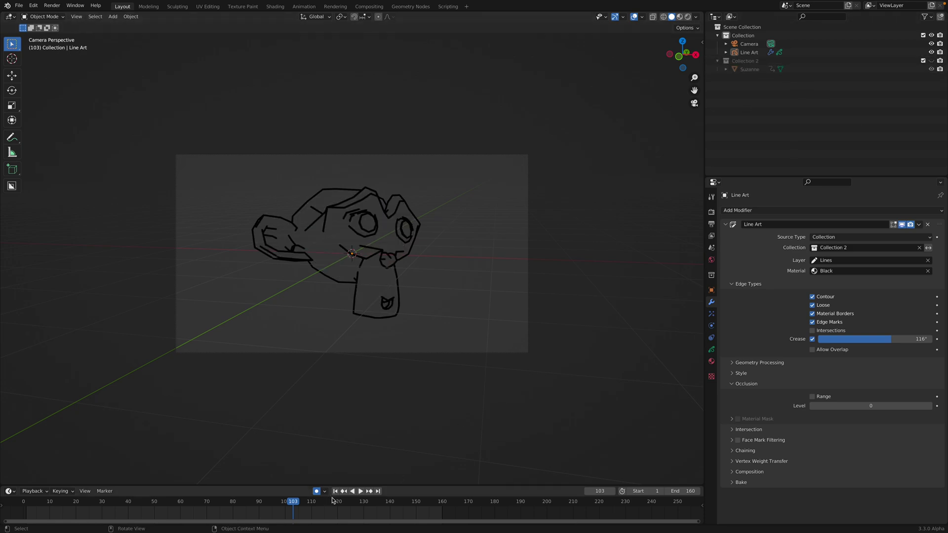
drag(334, 501, 235, 501)
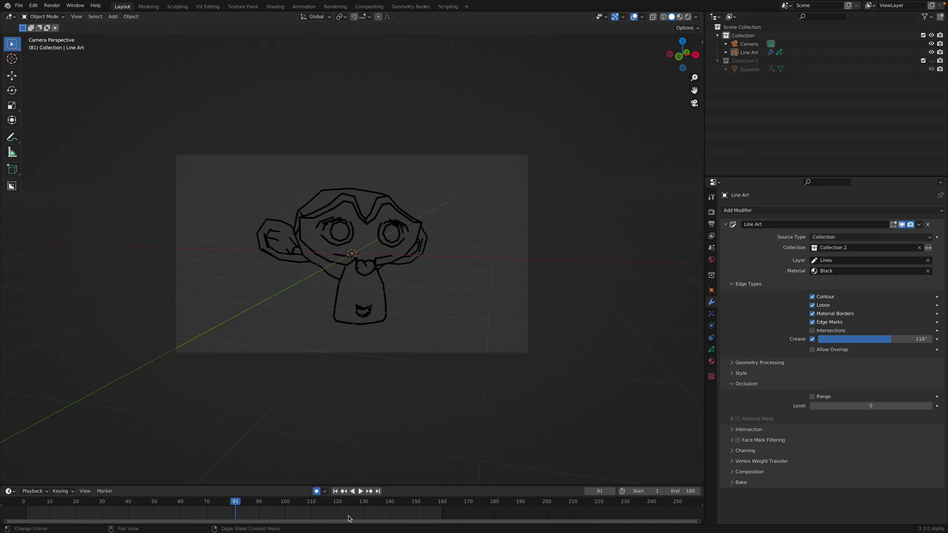
drag(337, 501, 154, 501)
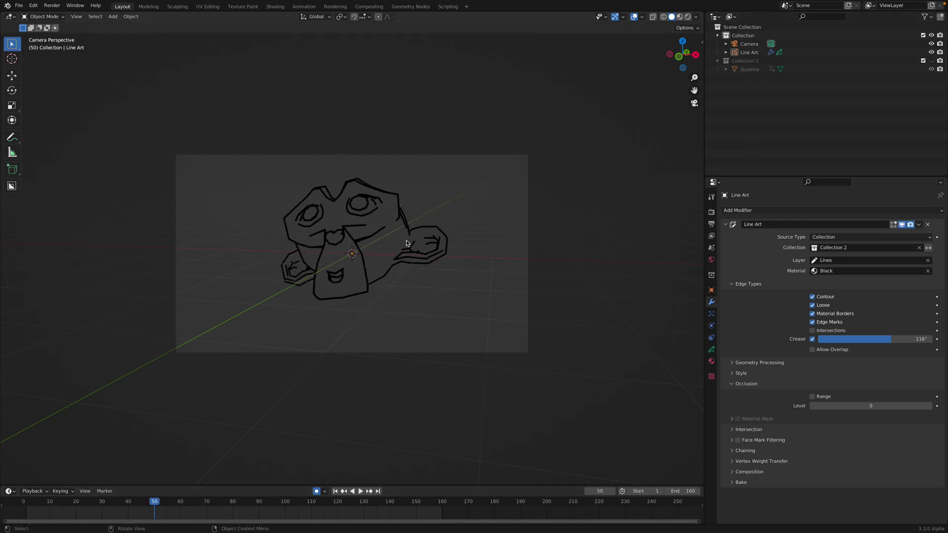
key(ctrl+s)
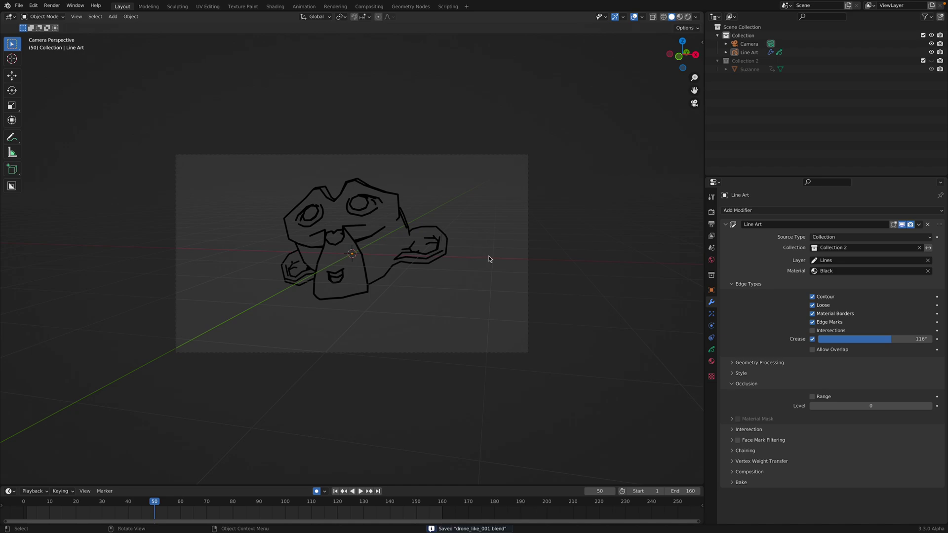
Bake all line art across the animation and scrub through the frames to check the baked strokes.
click(745, 483)
scroll(801, 482, down, 1)
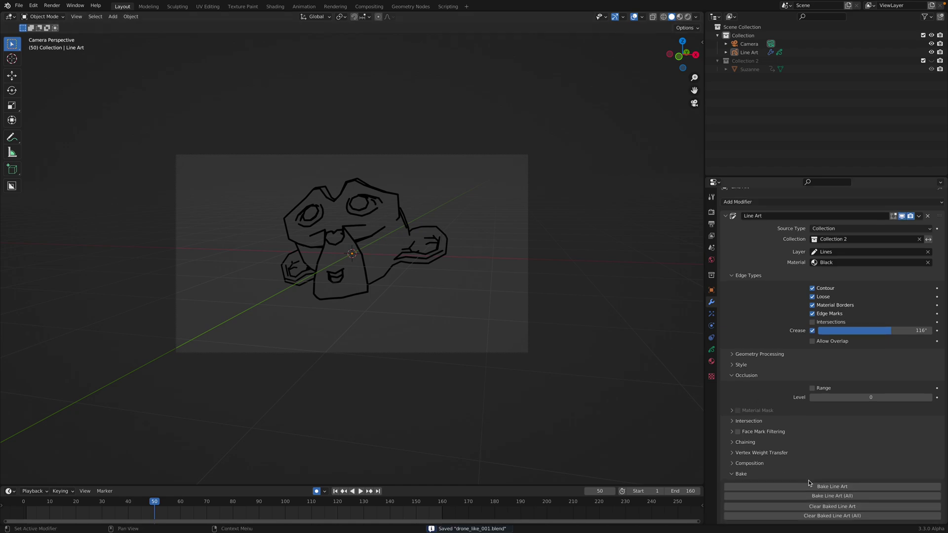
click(830, 496)
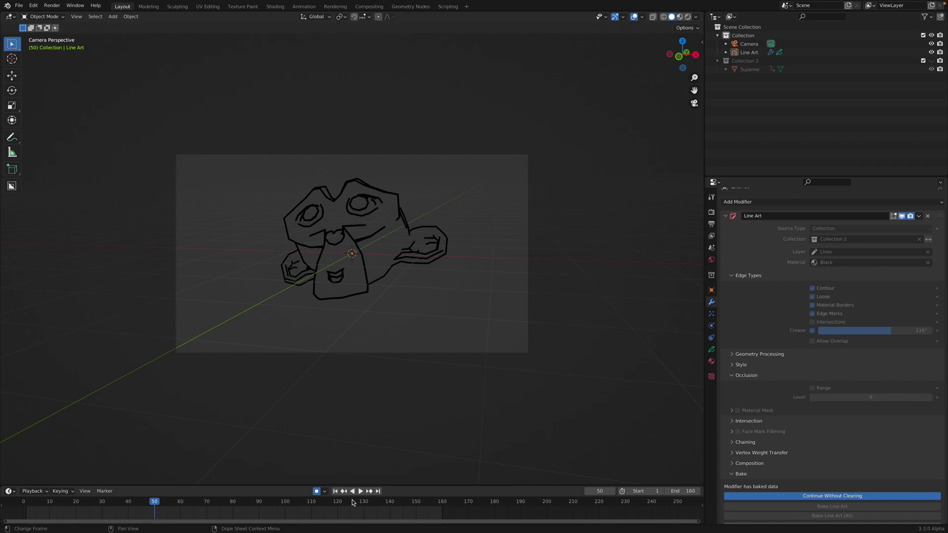
drag(361, 503, 233, 502)
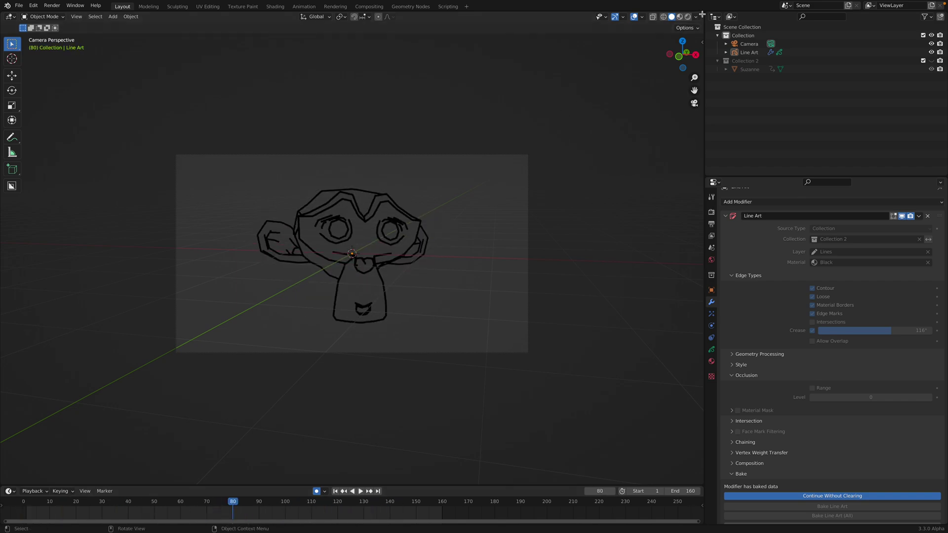
Split the viewport horizontally, make the upper area a Sverchok Nodes editor and create a new node tree.
drag(703, 15, 692, 218)
click(10, 17)
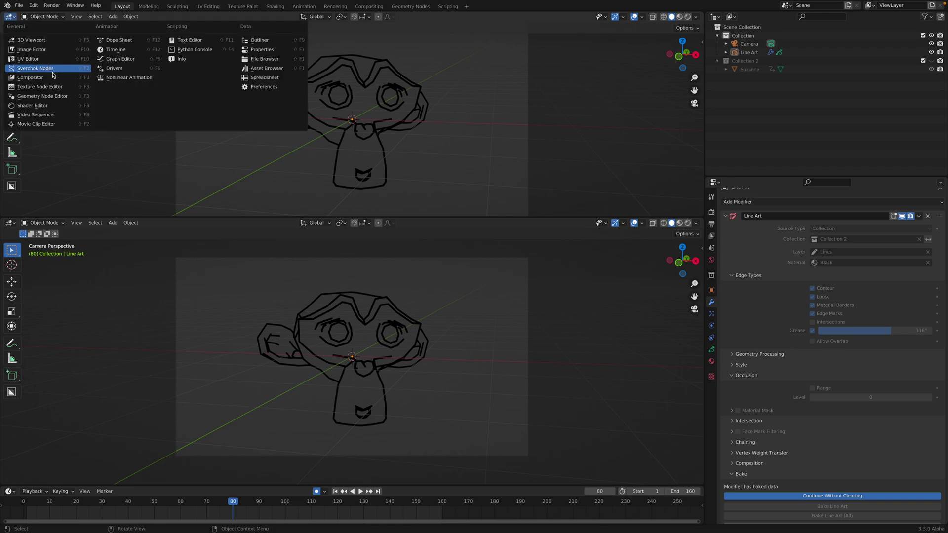
click(54, 76)
click(344, 19)
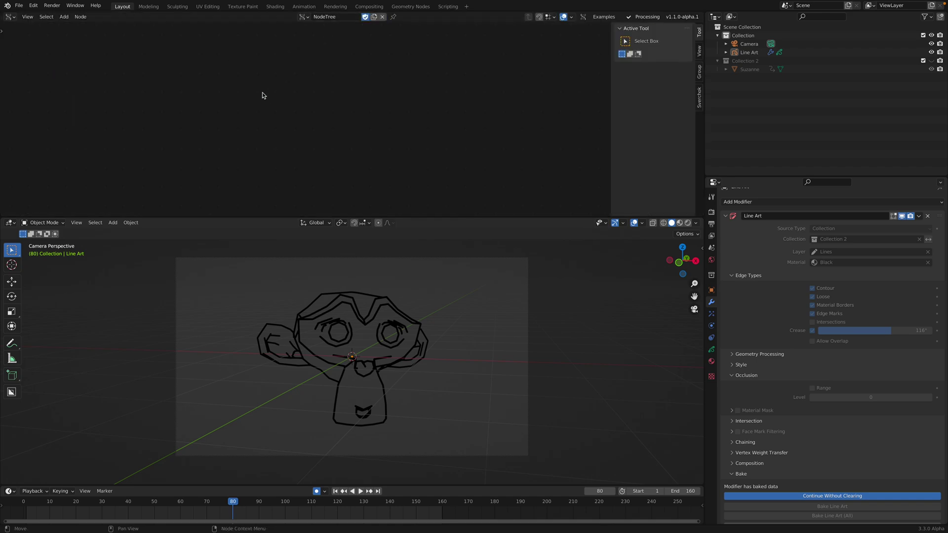
Search the nodes for gp, add the grease pencil node setup and set its object selector to Line Art.
key(shift+a)
click(262, 93)
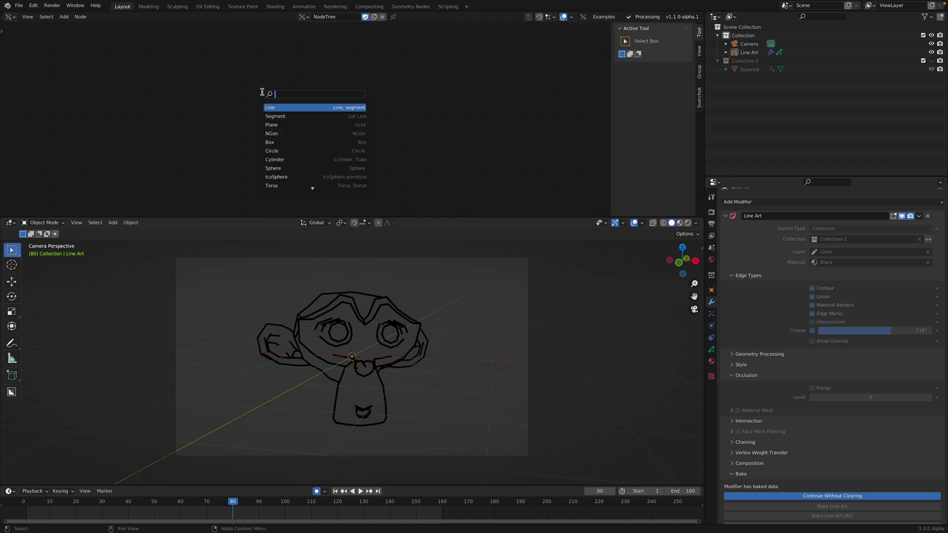
text(gp)
click(275, 115)
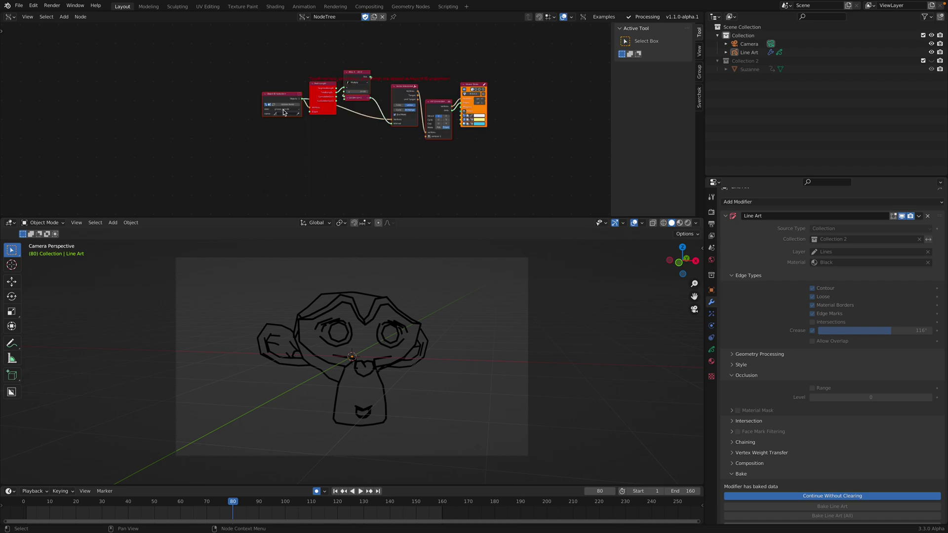
click(211, 122)
click(202, 133)
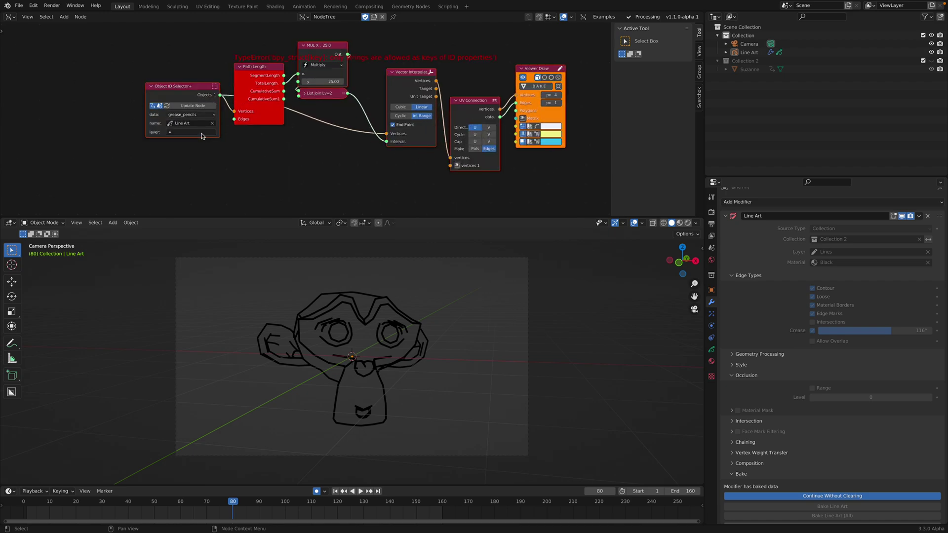
Set the object selector's layer to Lines, feed its frame input from a new Frame Info node's current frame, and save the file.
click(204, 143)
click(200, 142)
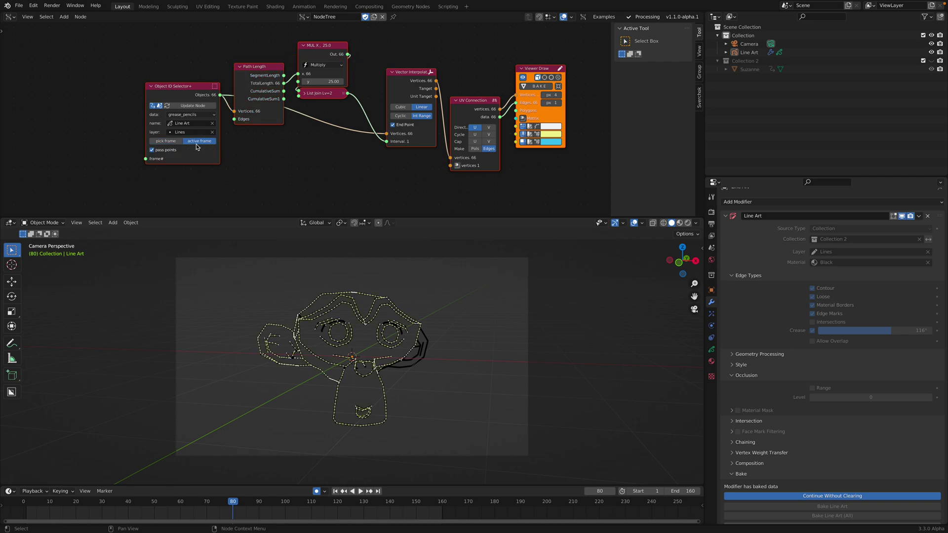
middle_drag(100, 137, 107, 135)
key(shift+a)
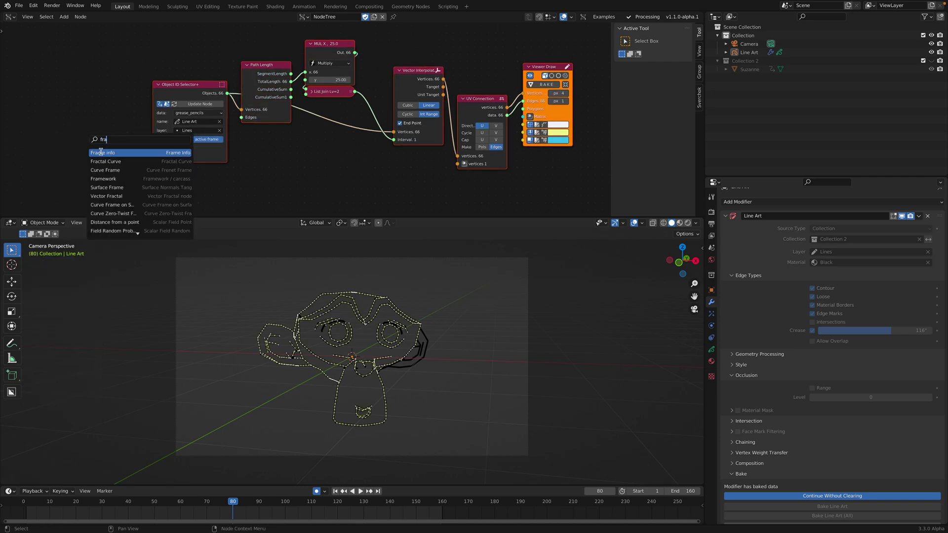
click(94, 148)
drag(115, 147, 153, 157)
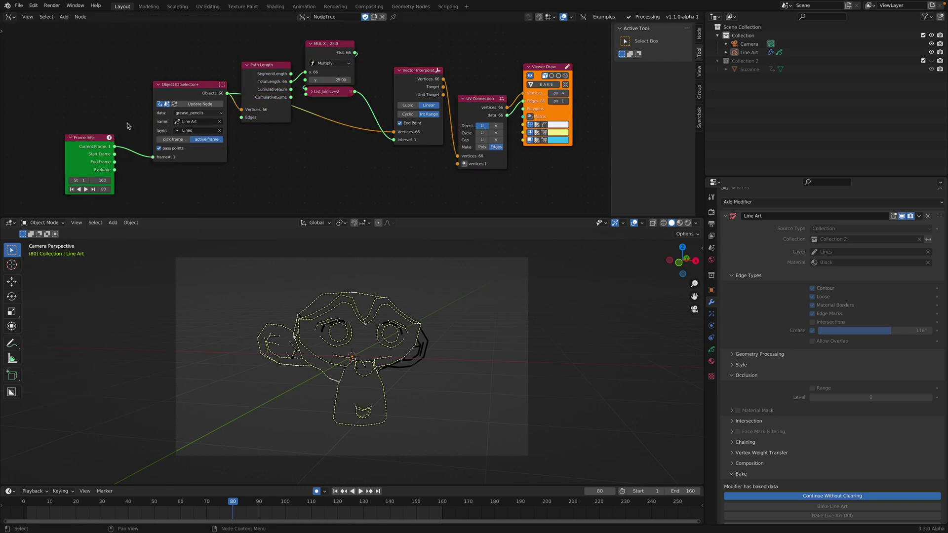
key(ctrl+s)
Play the animation to check the dashed strokes and hide the Line Art object in the viewport.
middle_drag(269, 146, 233, 144)
key(space)
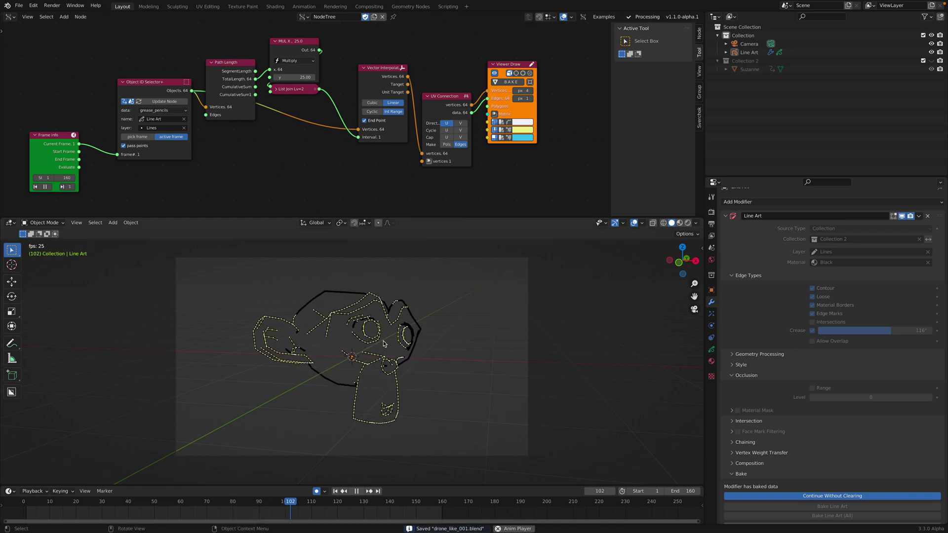
key(space)
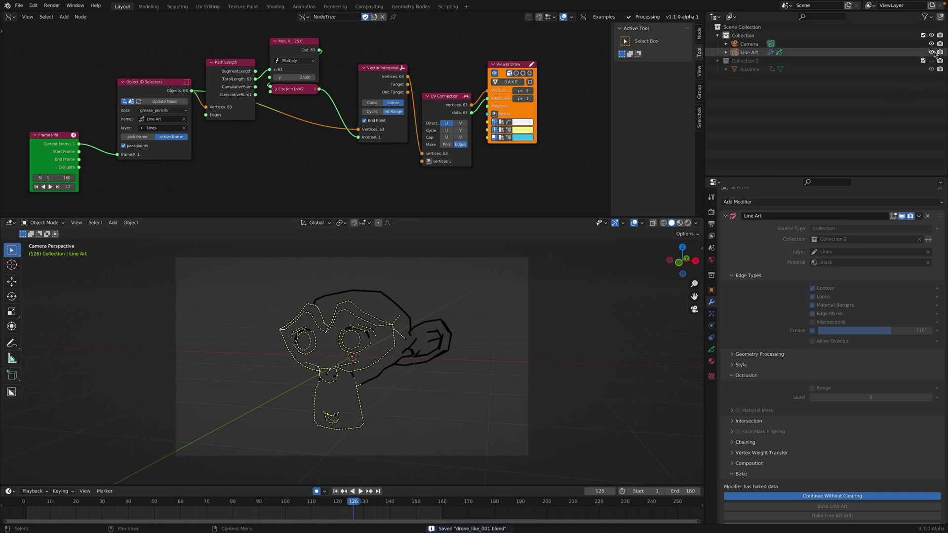
key(space)
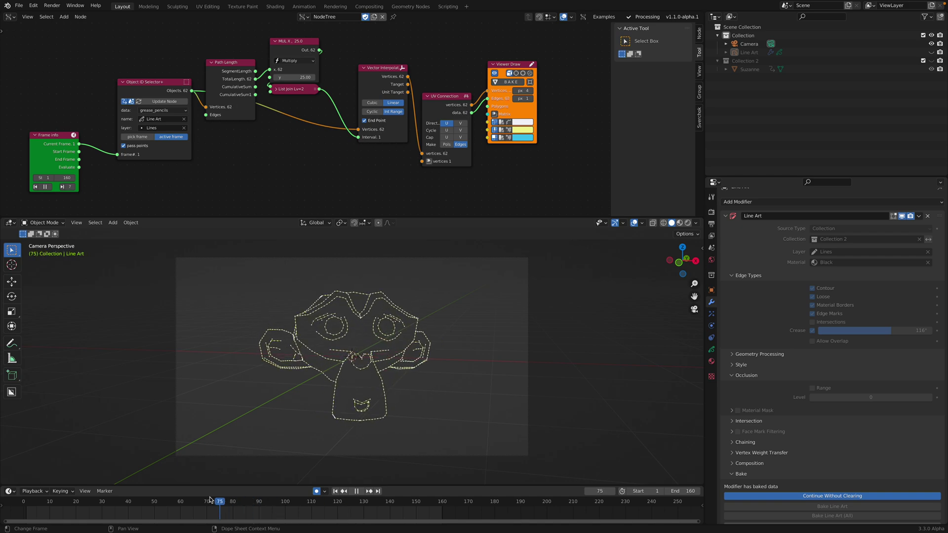
key(space)
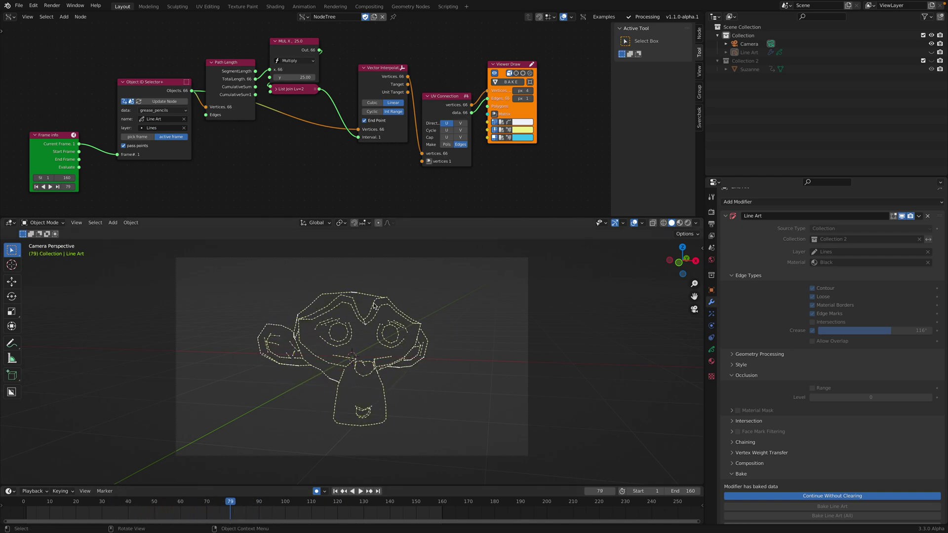
Rearrange the last nodes of the tree, set the Multiply node's y value to 21.22 and save the file.
drag(388, 69, 366, 60)
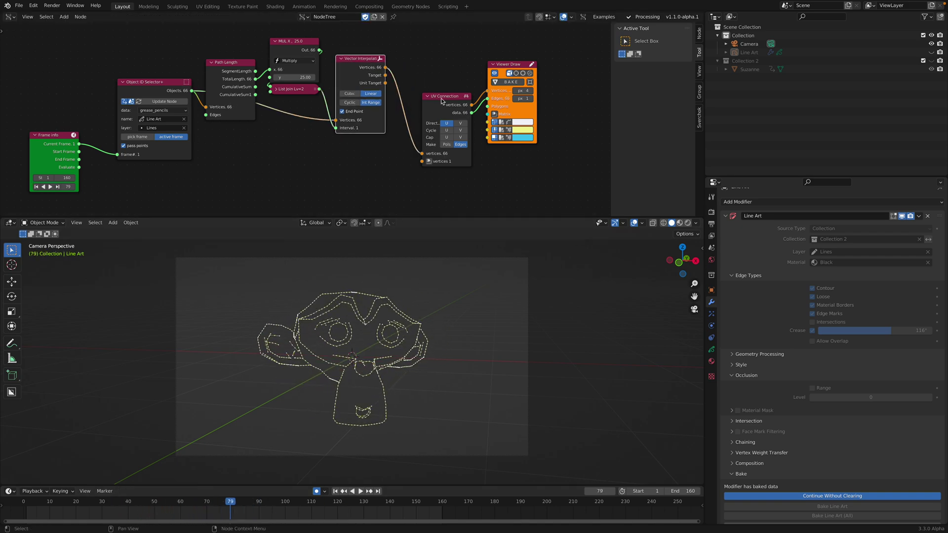
drag(444, 97, 441, 78)
middle_drag(483, 77, 413, 68)
drag(441, 55, 447, 51)
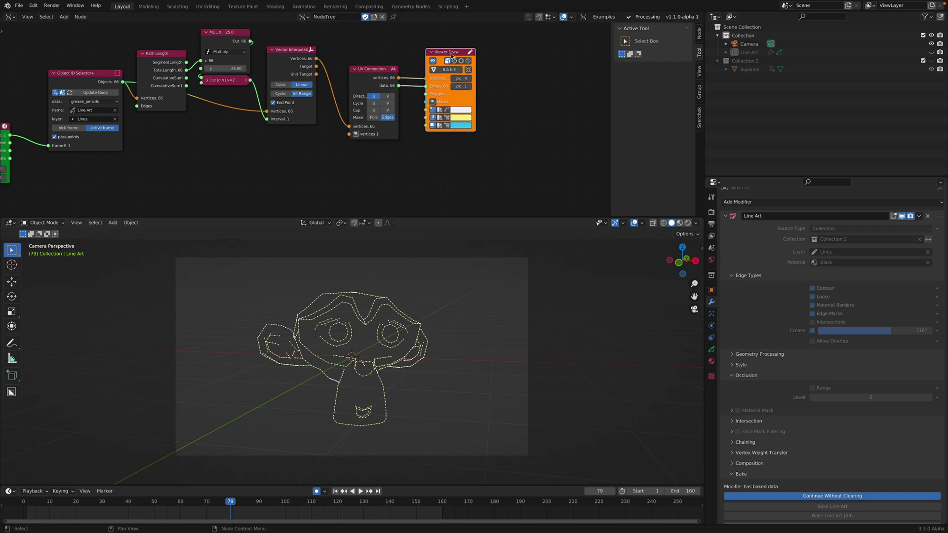
mouse_move(224, 69)
mouse_down()
mouse_move(200, 68)
mouse_move(235, 69)
mouse_up()
key(ctrl+s)
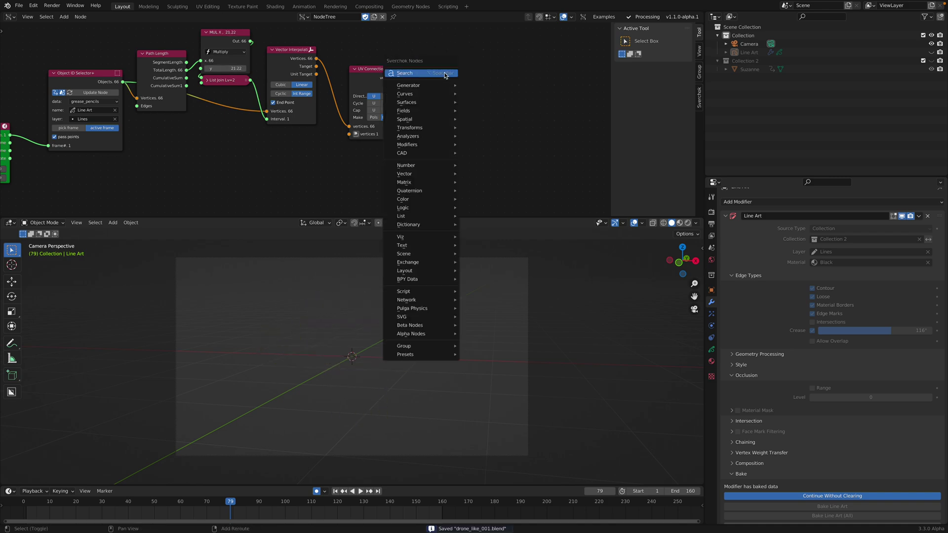
Replace the Viewer Draw node with a Mesh viewer, linking UV Connection's vertices and data to its vertices and edges inputs.
click(445, 75)
text(mesh v)
key(Return)
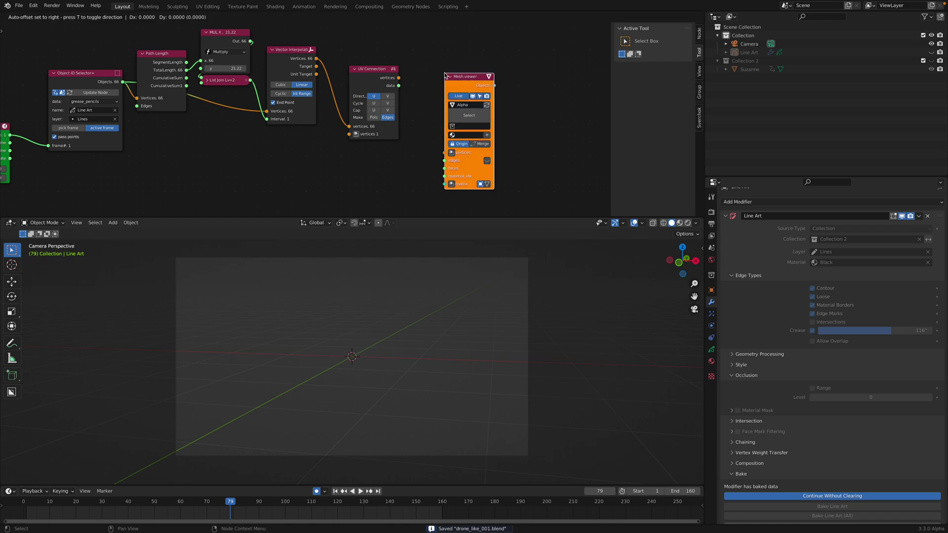
click(445, 74)
click(383, 77)
shift+click(460, 77)
key(f)
click(452, 60)
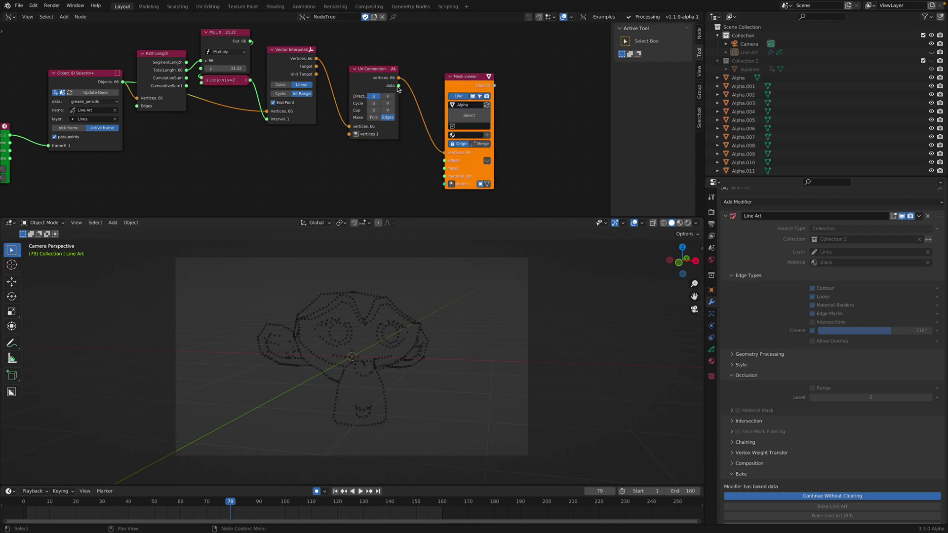
drag(398, 87, 423, 115)
drag(445, 164, 445, 162)
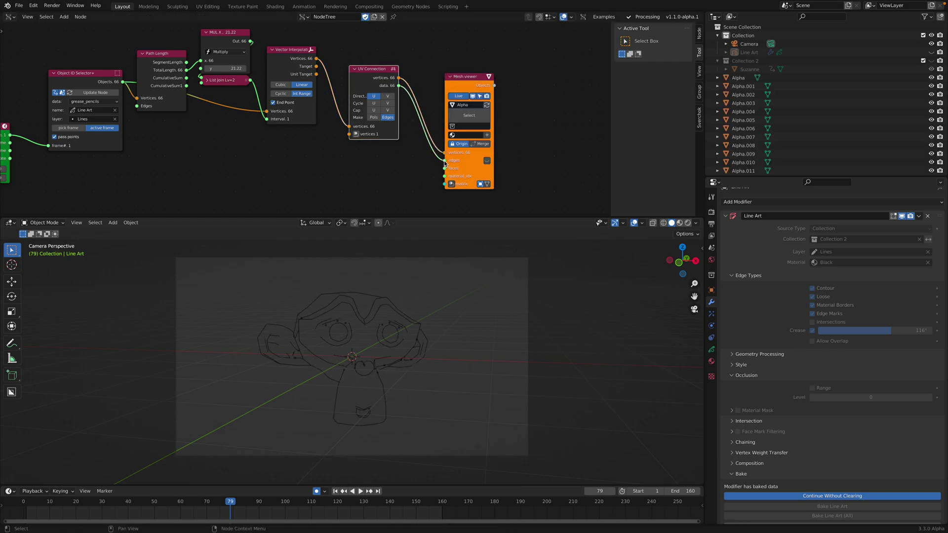
Check the mesh strokes in playback, save the file and enable Merge on the Mesh viewer.
key(space)
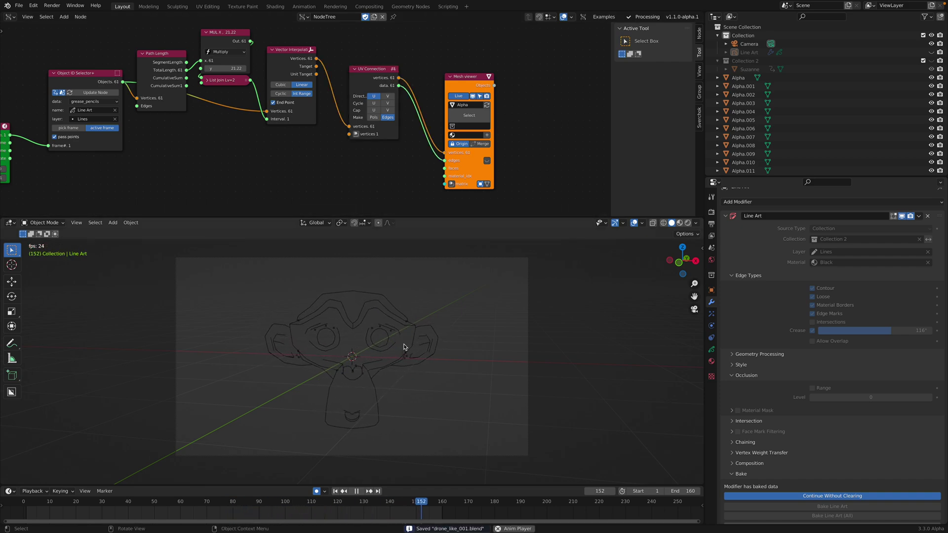
key(space)
key(ctrl+s)
click(404, 326)
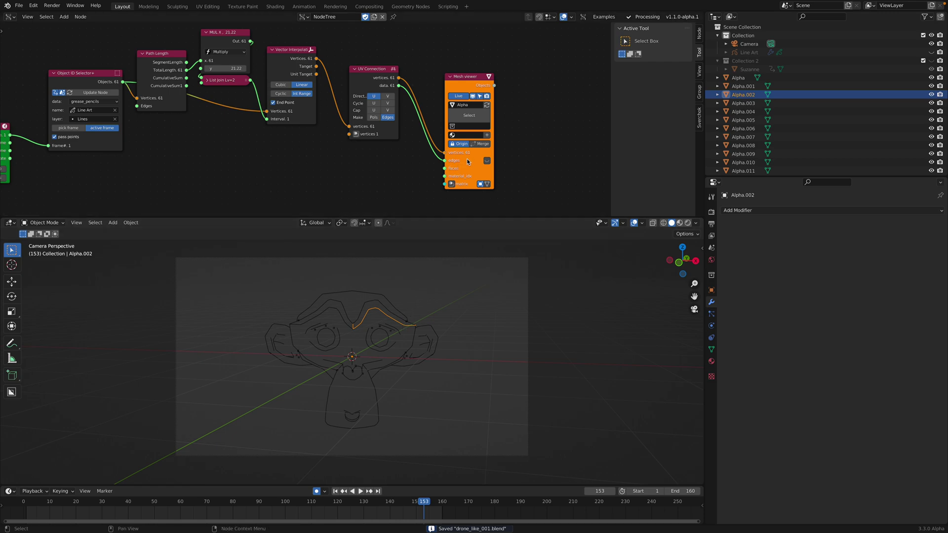
click(482, 144)
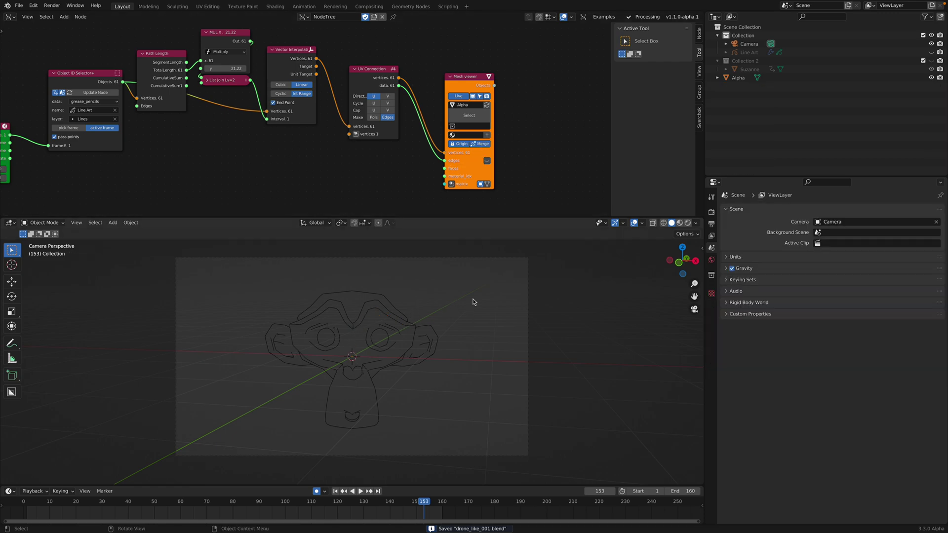
Play back the merged stroke mesh and select the Alpha object.
key(space)
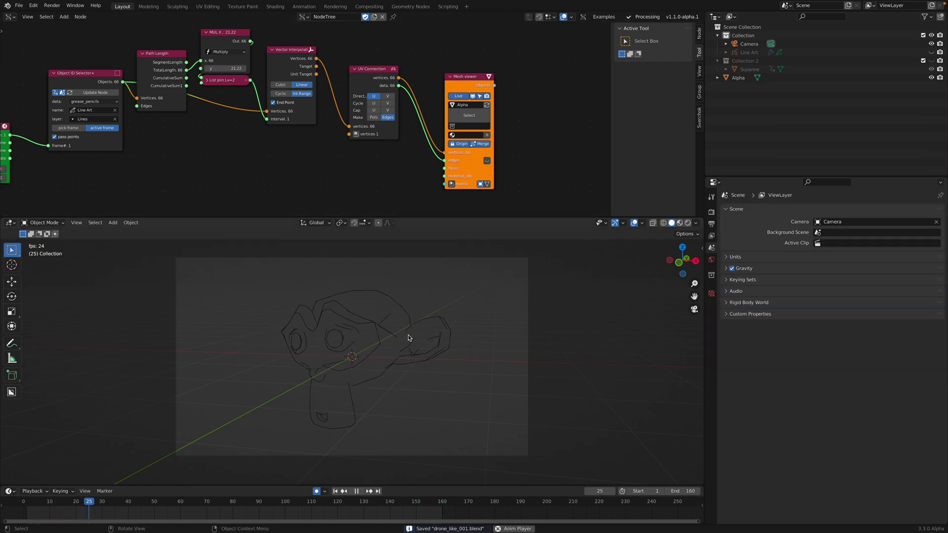
click(357, 346)
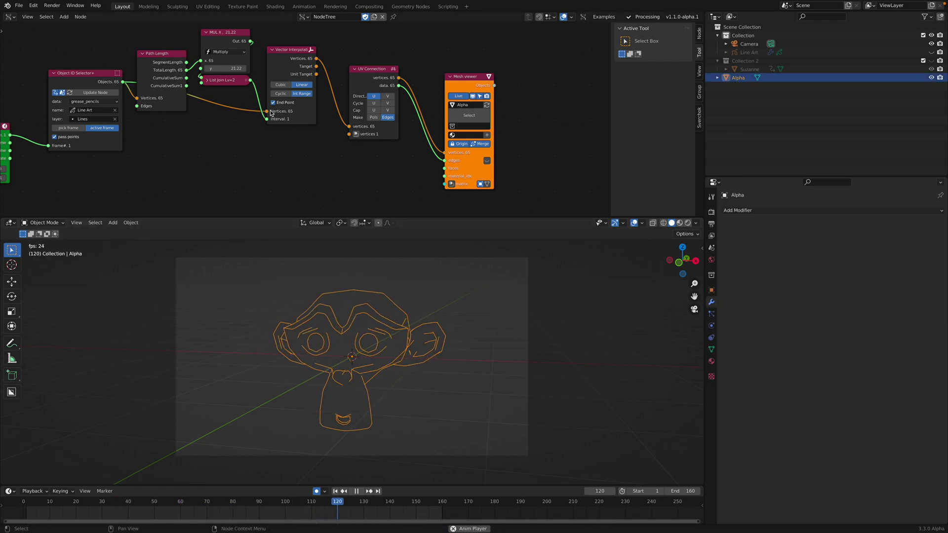
scroll(291, 109, down, 2)
scroll(275, 96, up, 1)
key(space)
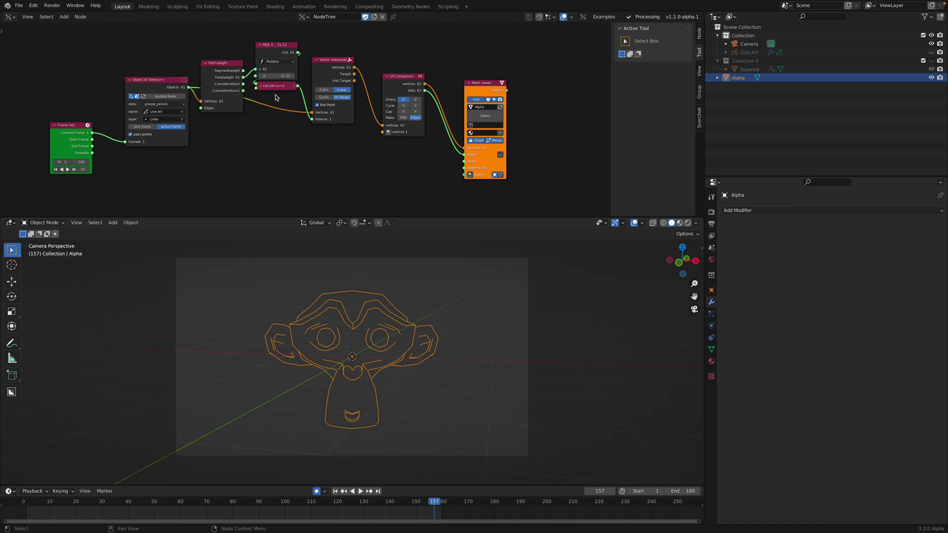
Switch the upper area to the Geometry Node Editor, create a new node tree on Alpha and space Group Output away from Group Input.
click(11, 17)
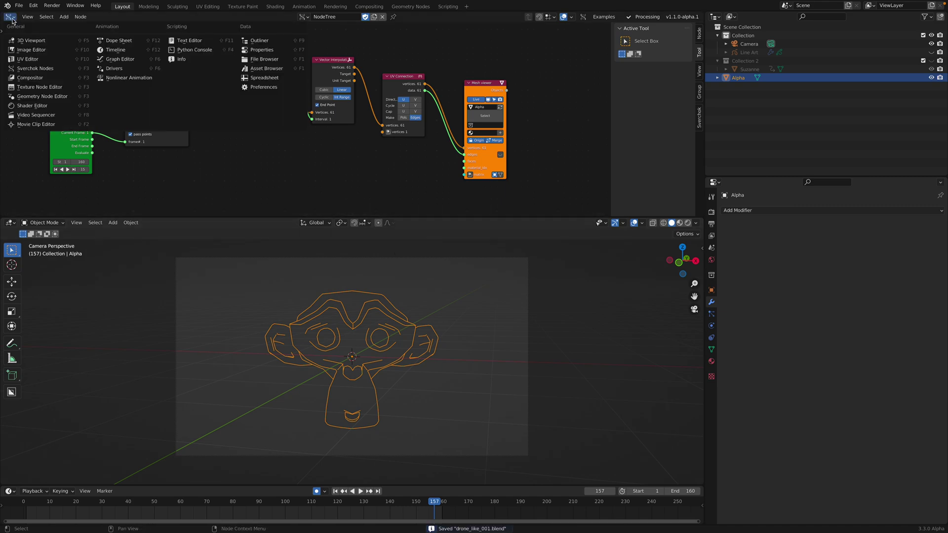
click(56, 96)
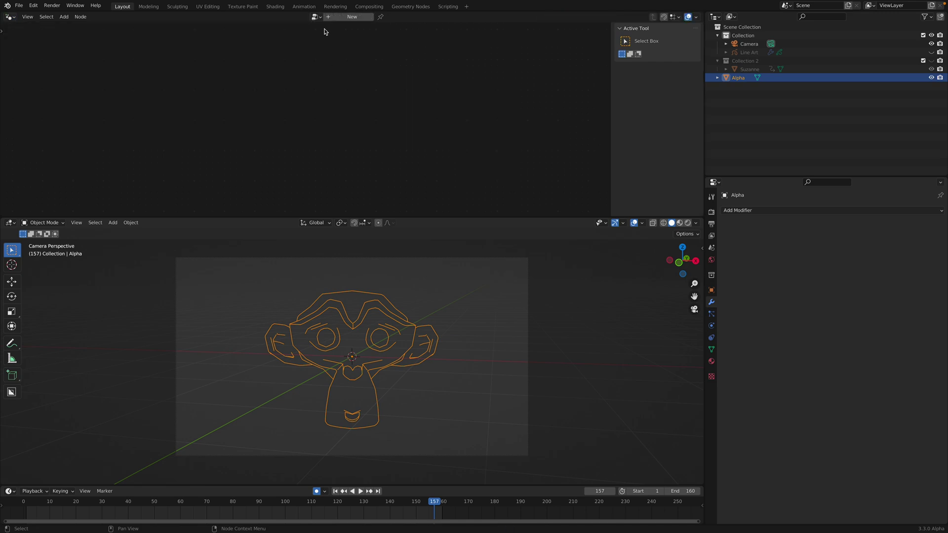
click(348, 17)
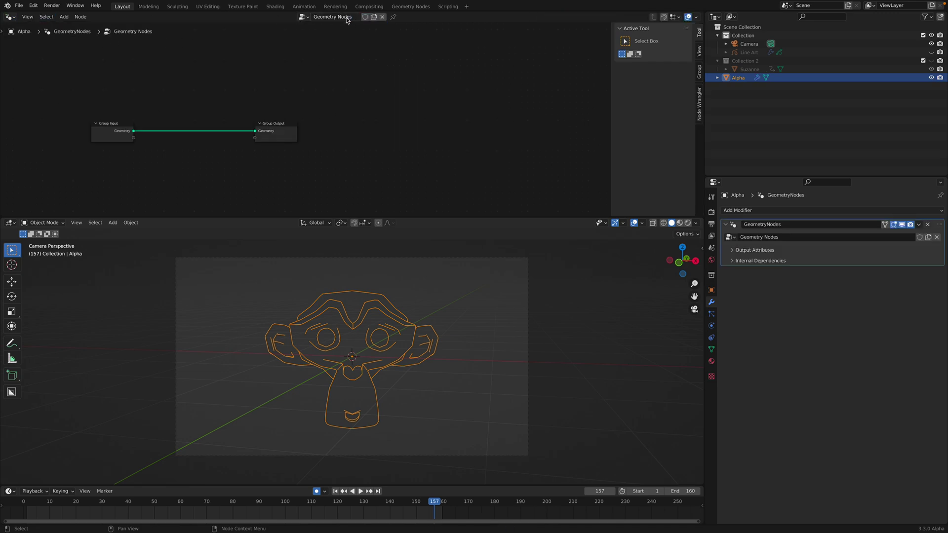
drag(413, 113, 446, 120)
middle_drag(512, 104, 577, 93)
drag(612, 98, 761, 103)
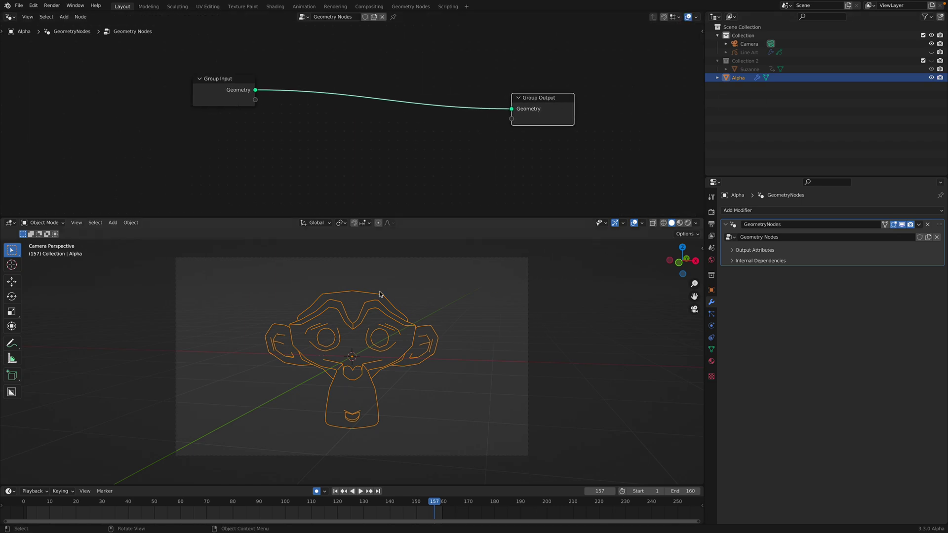
Save the file as a new version named drone_like_002.blend.
click(19, 5)
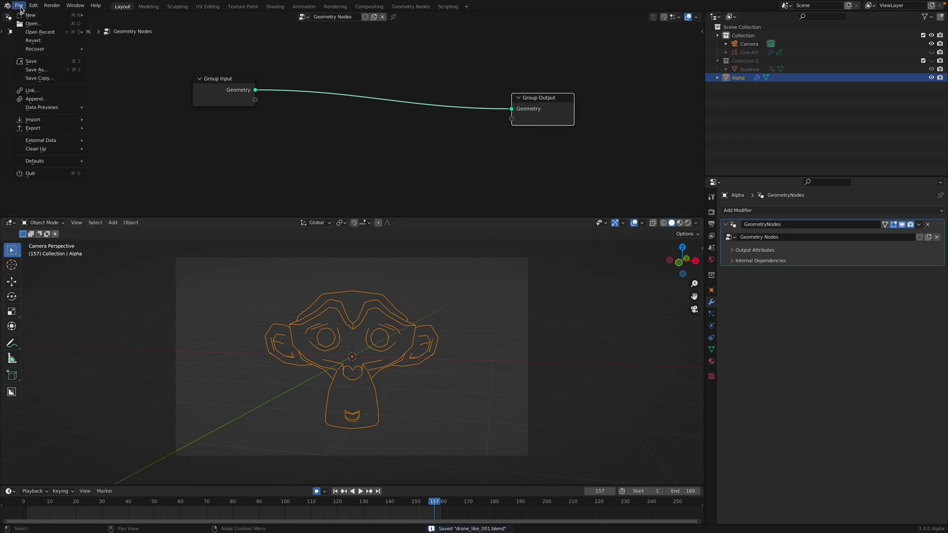
click(32, 70)
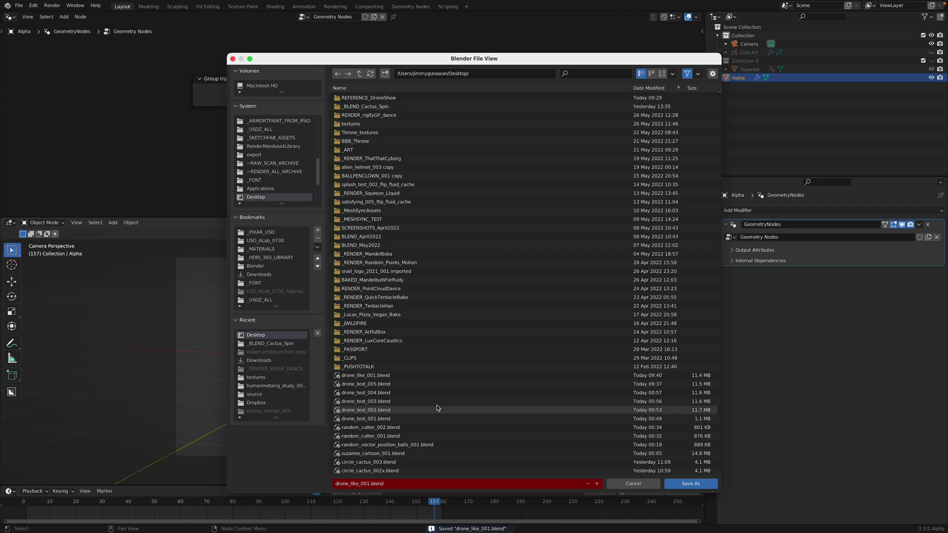
click(598, 485)
click(684, 484)
Insert a Mesh to Curve node between Group Input and Group Output.
key(shift+a)
click(327, 100)
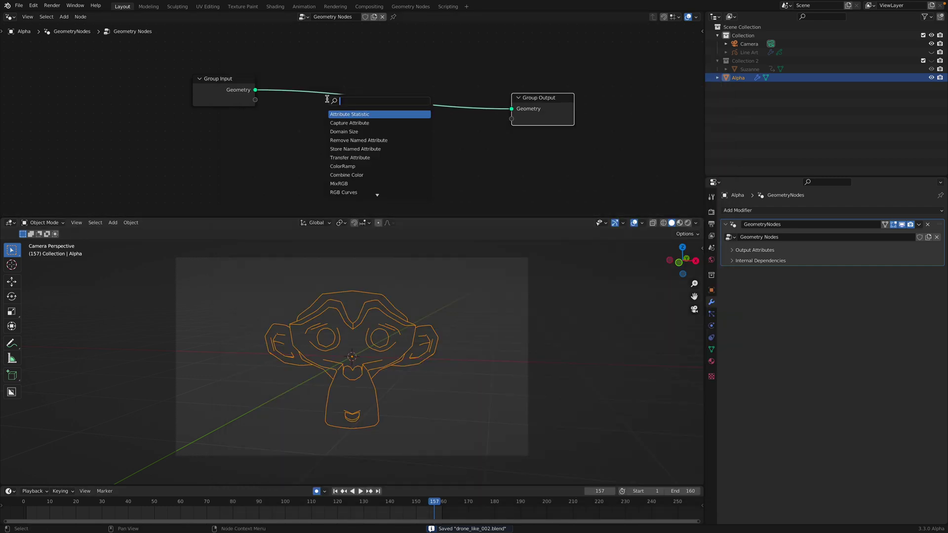
text(mesh to curve)
key(Return)
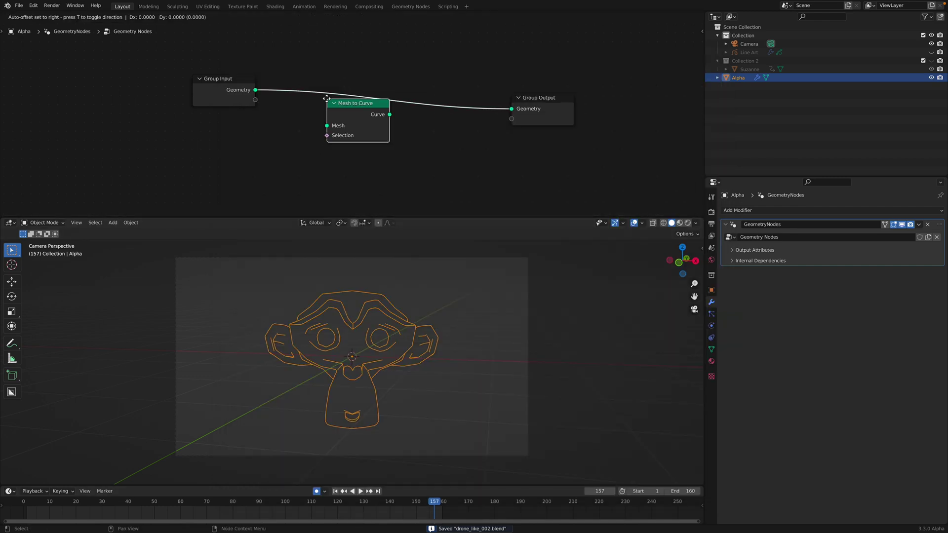
click(302, 85)
drag(339, 98, 305, 91)
middle_drag(300, 102, 204, 101)
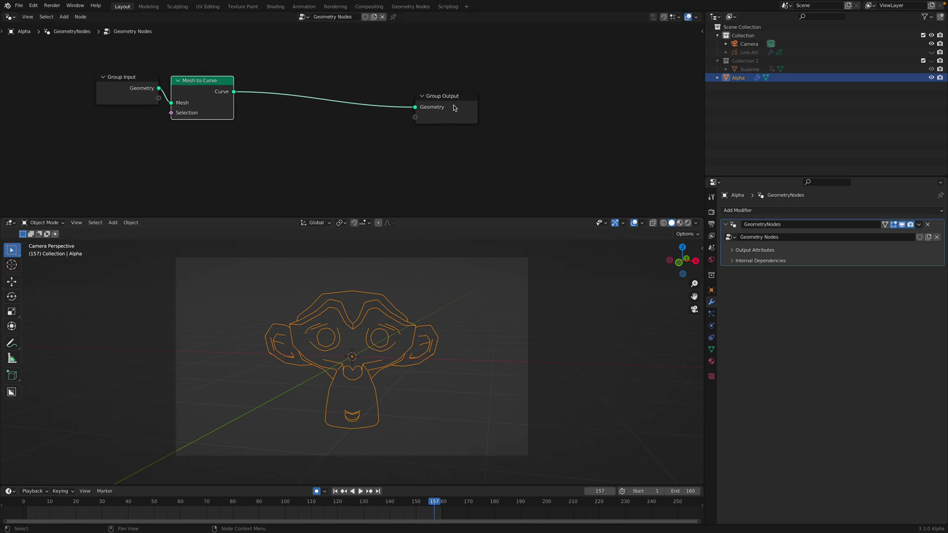
Insert a Resample Curve node after Mesh to Curve, set its count to 50 and save the file.
drag(454, 105, 515, 105)
key(shift+a)
click(322, 93)
text(resam)
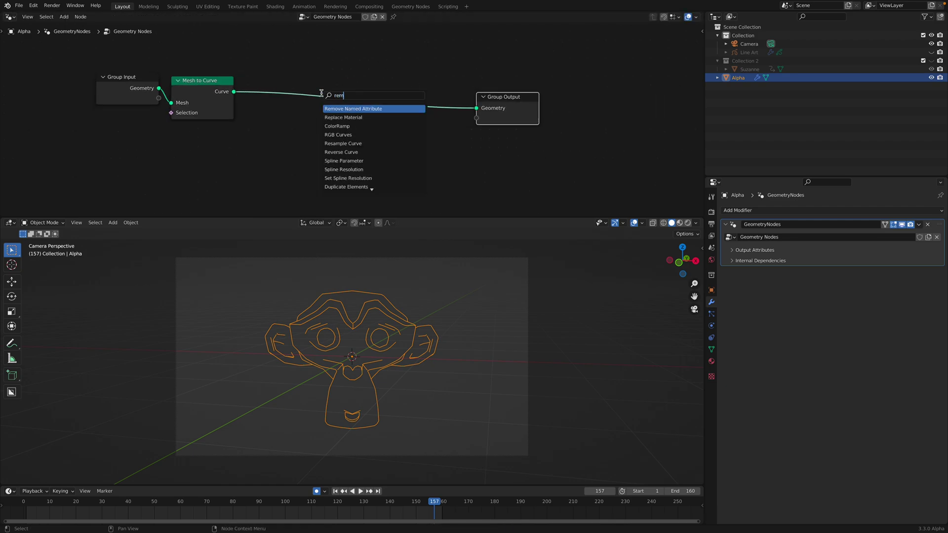
key(Return)
click(295, 102)
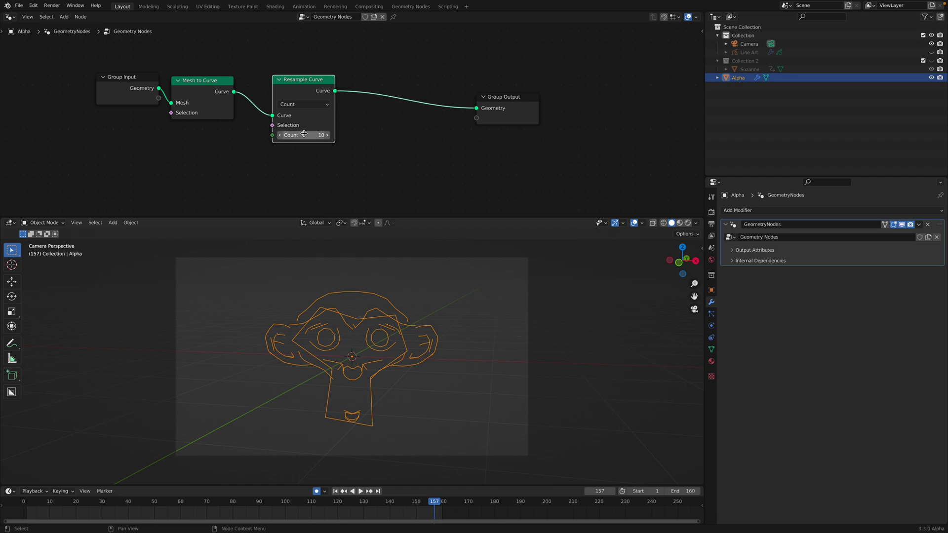
drag(304, 135, 326, 136)
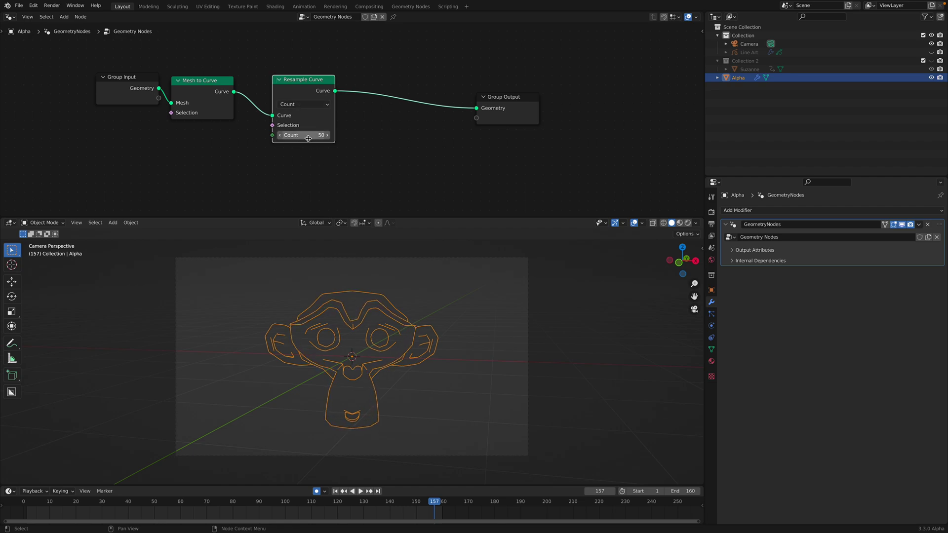
drag(326, 136, 307, 136)
key(ctrl+s)
Move Group Output farther along, set the Resample Curve count to 100 and save the file.
drag(504, 101, 529, 107)
key(shift+a)
click(392, 120)
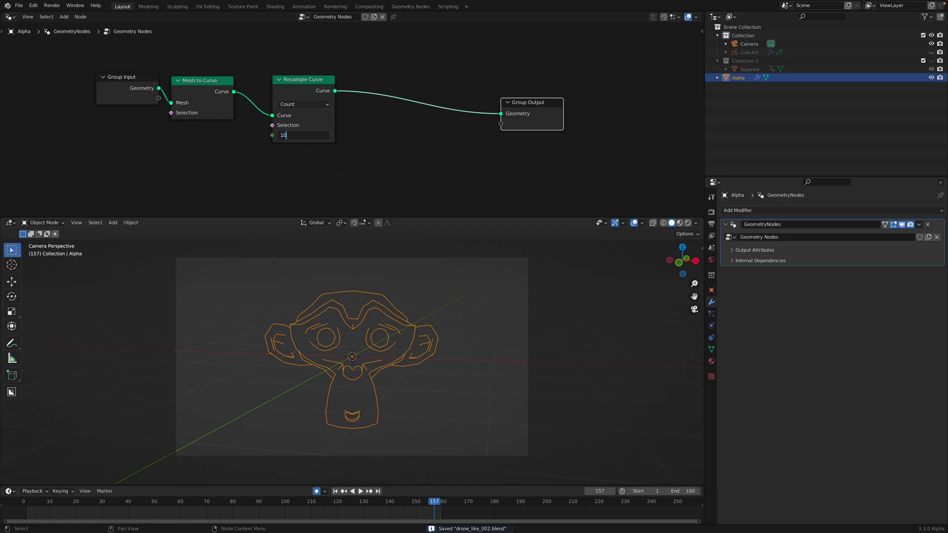
key(ctrl+s)
Insert a Mesh to Points node between Resample Curve and Group Output and read its warning.
key(shift+a)
click(391, 131)
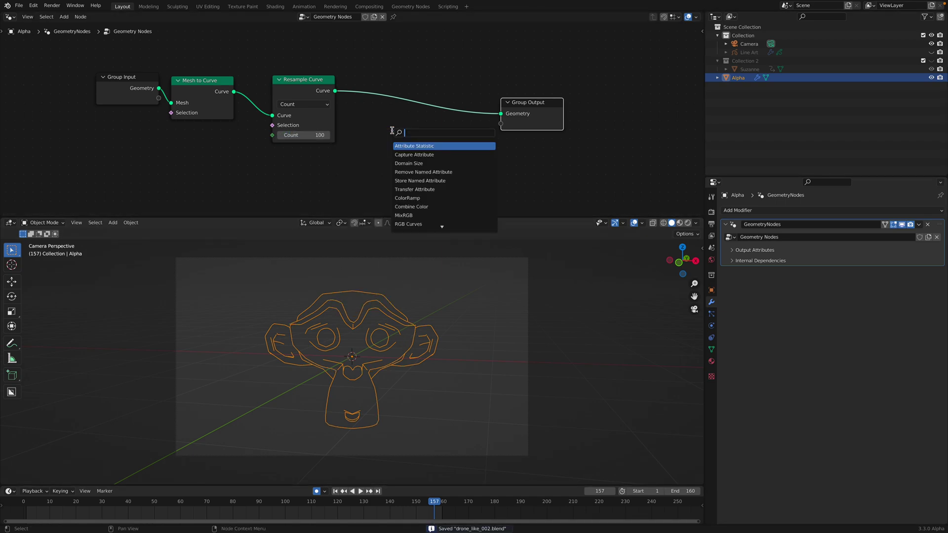
text(mesh to points)
key(Return)
click(376, 92)
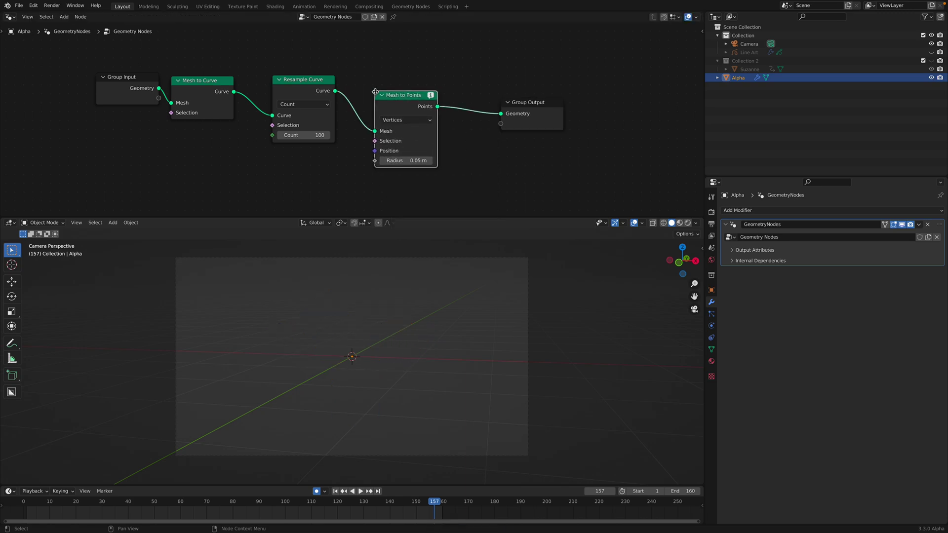
mouse_move(432, 98)
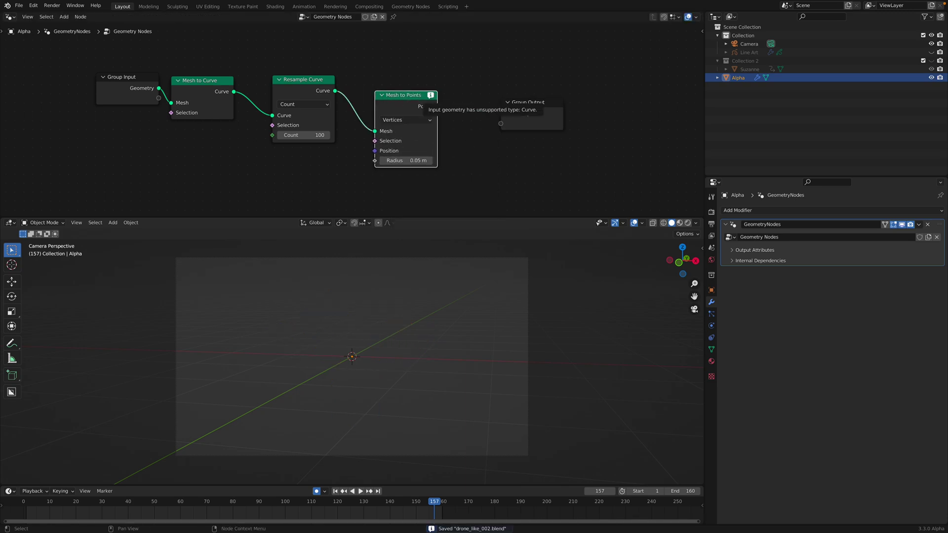
Move Group Output farther from the other nodes and delete the Mesh to Points node.
middle_drag(448, 103, 396, 99)
drag(477, 95, 534, 101)
drag(346, 89, 394, 92)
key(x)
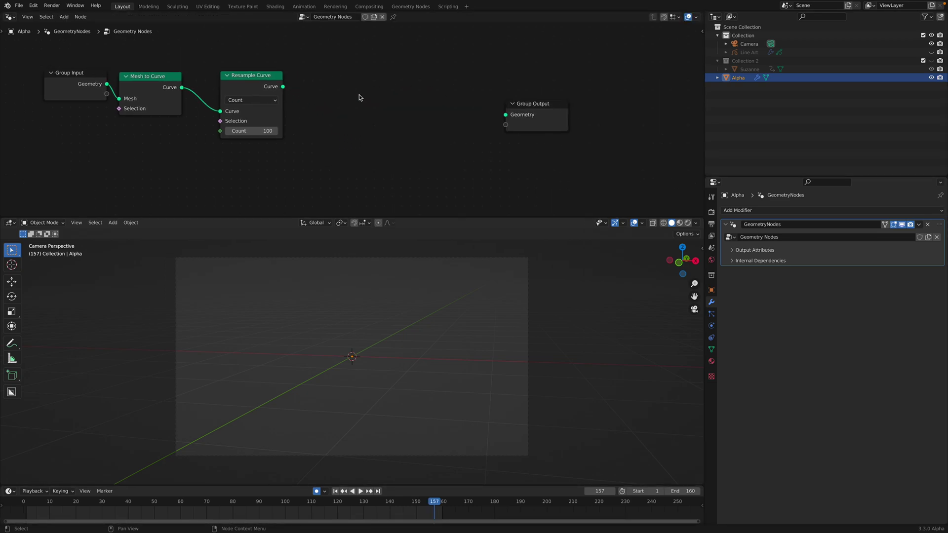
Add a Curve to Points node and link it between Resample Curve and Group Output.
key(shift+a)
text(curve to)
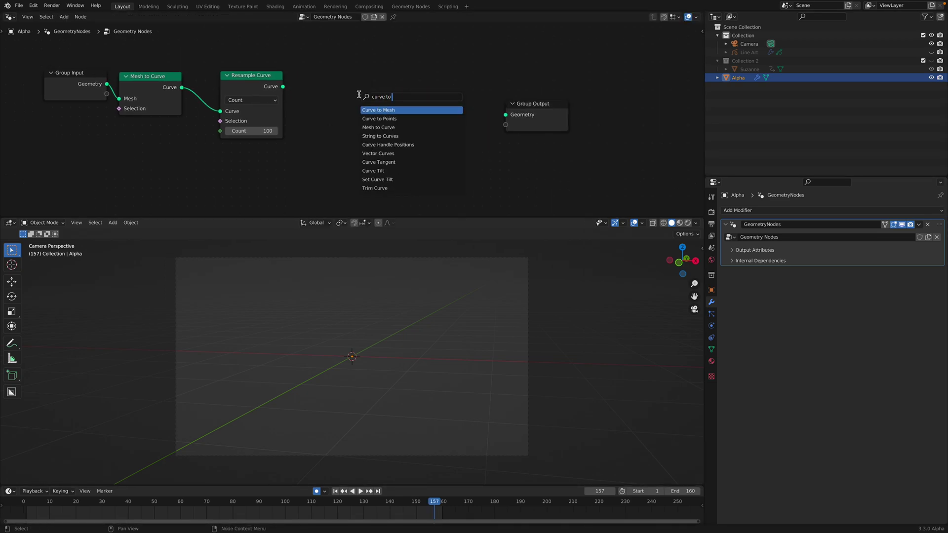
text(p)
key(Return)
click(346, 88)
drag(283, 86, 347, 153)
drag(410, 100, 506, 115)
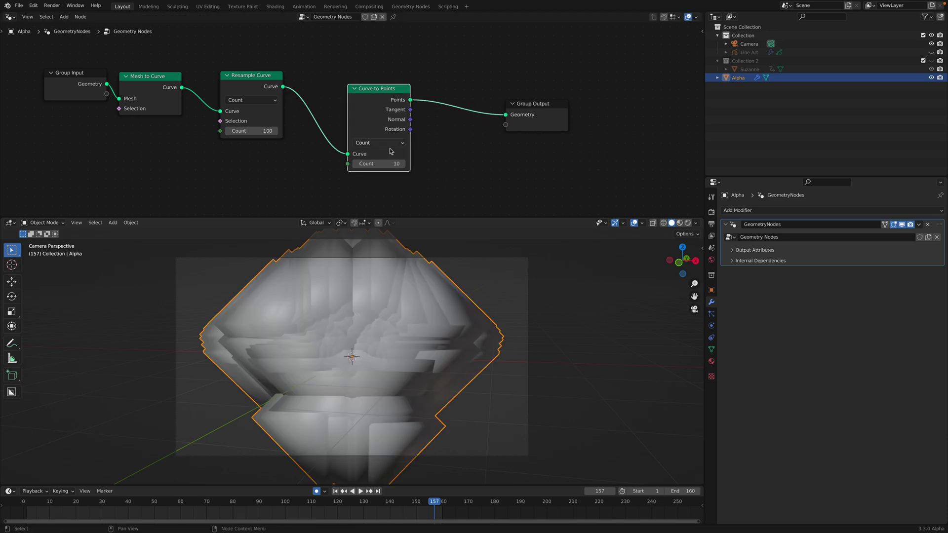
Insert a Set Point Radius node between Curve to Points and Group Output and set its radius to 0.02 m.
key(shift+a)
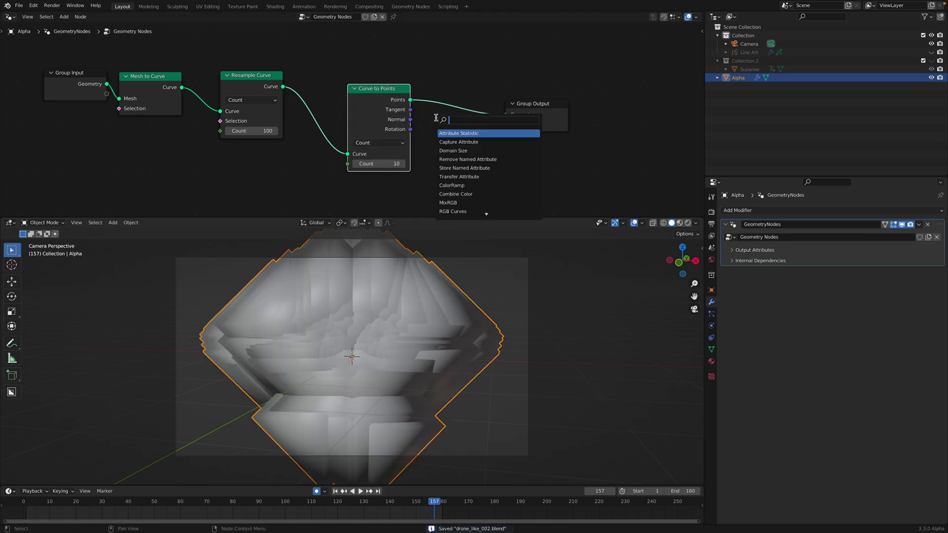
text(set rad)
key(Return)
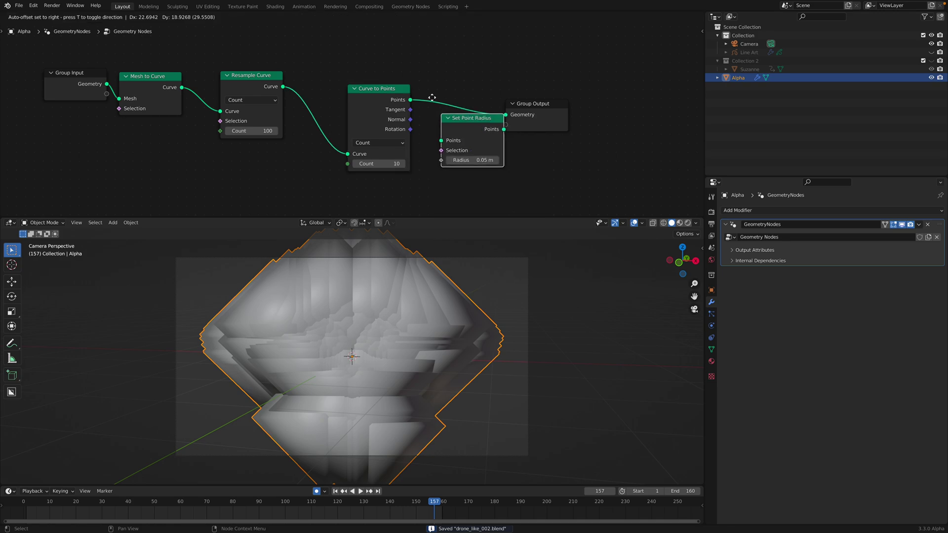
click(437, 76)
mouse_move(477, 139)
mouse_down()
mouse_move(457, 139)
mouse_move(467, 139)
mouse_up()
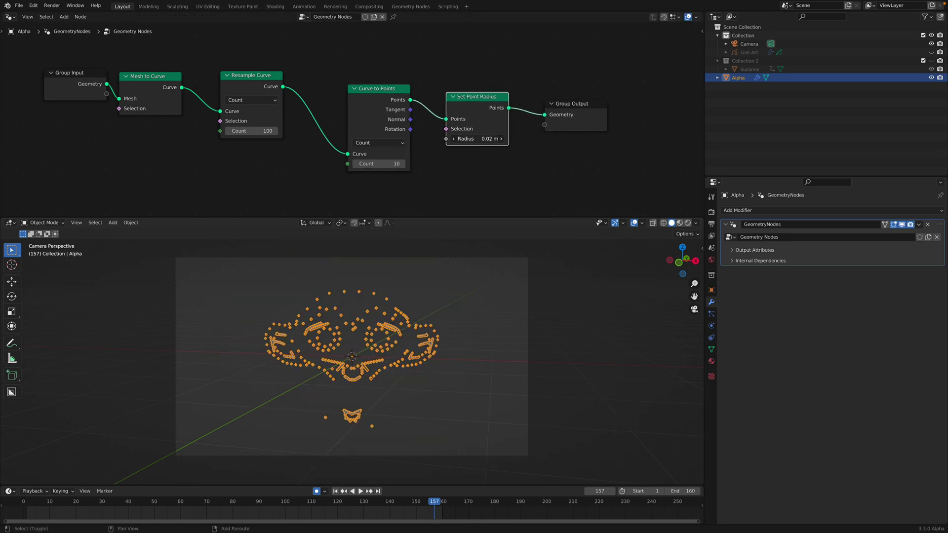
click(556, 170)
Switch the Curve to Points node to Length mode and compare the animated dots during playback before and after the change.
key(space)
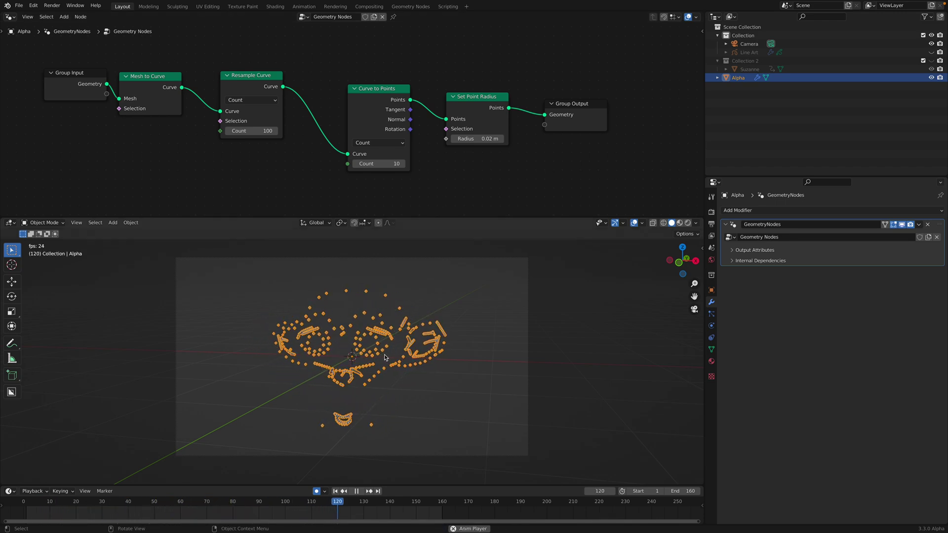
key(space)
click(382, 147)
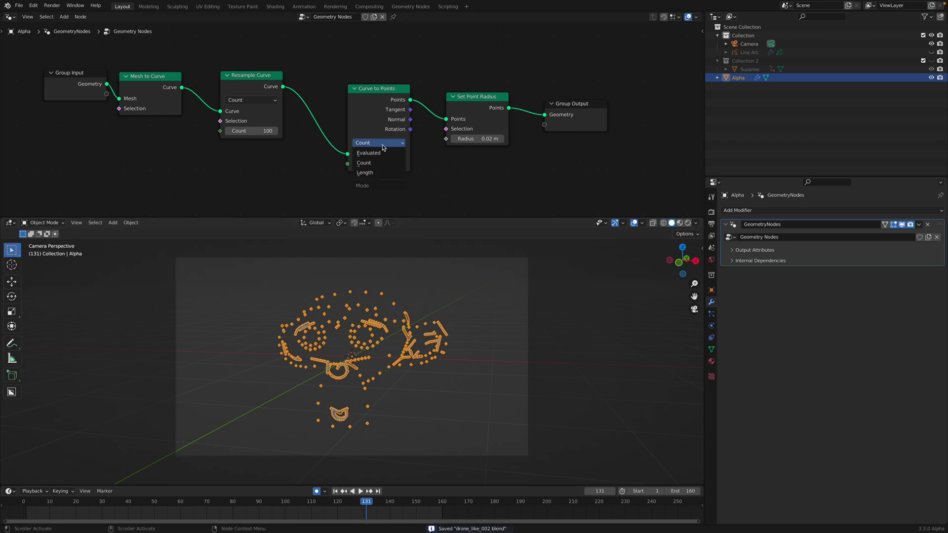
click(381, 172)
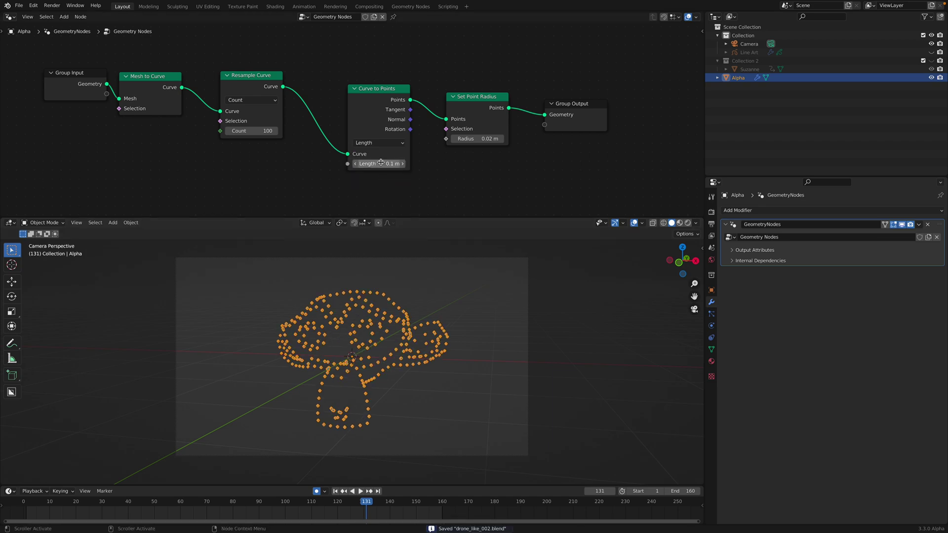
key(space)
key(space)
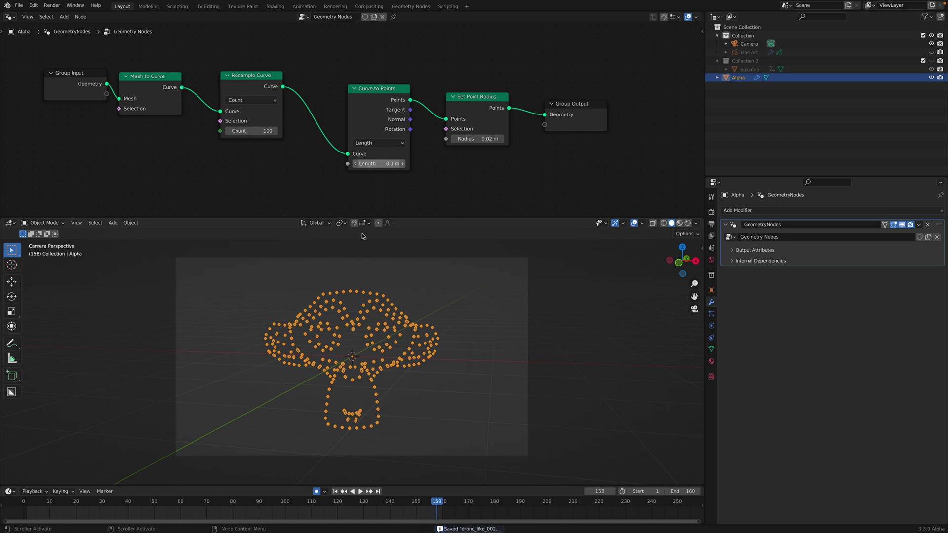
key(space)
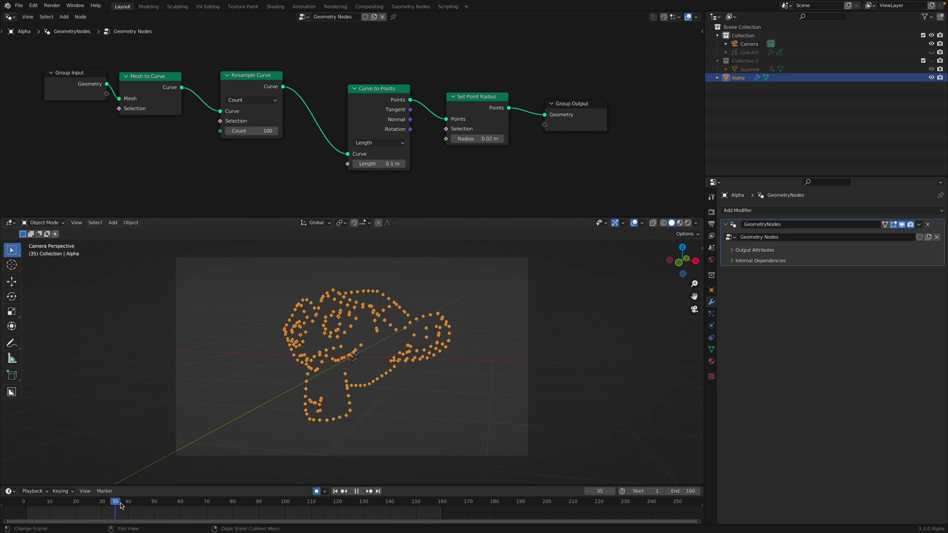
drag(145, 504, 237, 504)
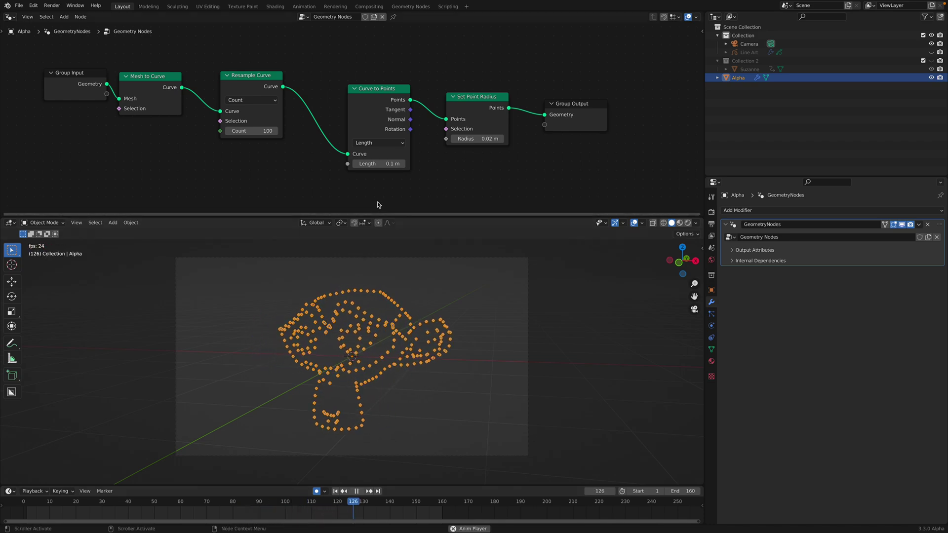
key(space)
Set the Curve to Points length to 0.06 m and save the file.
mouse_move(379, 164)
mouse_down()
mouse_move(387, 164)
mouse_move(368, 164)
mouse_up()
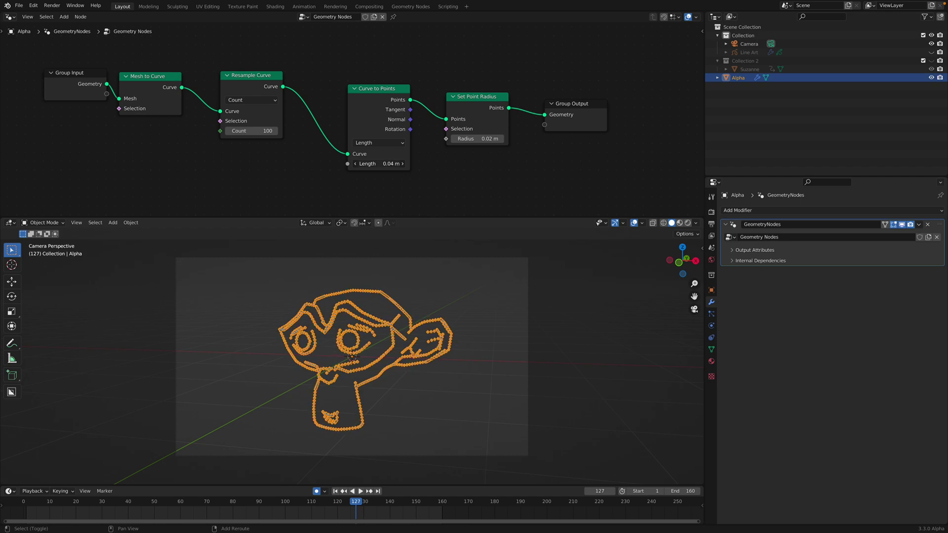
click(386, 164)
text(0.06)
key(Return)
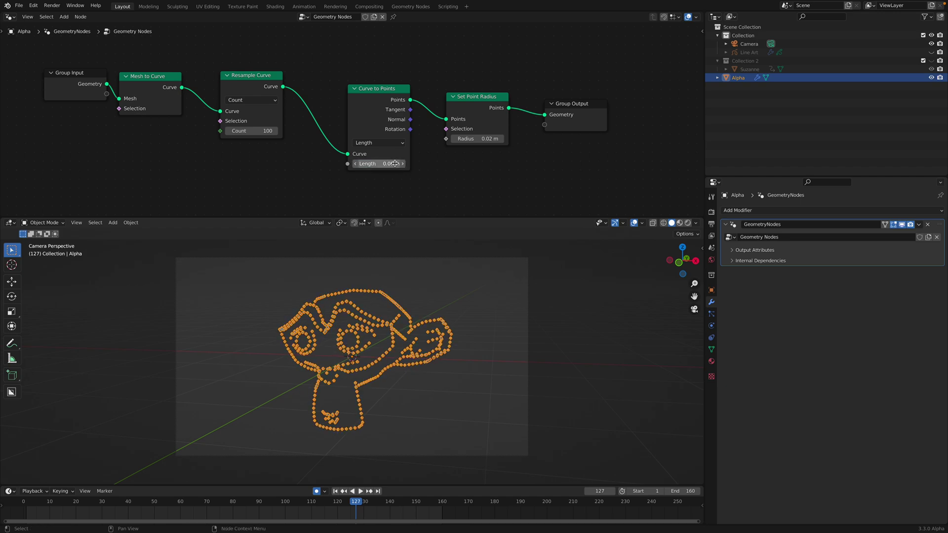
key(ctrl+s)
Play back the animation with the denser dots and scrub to frame 149.
key(space)
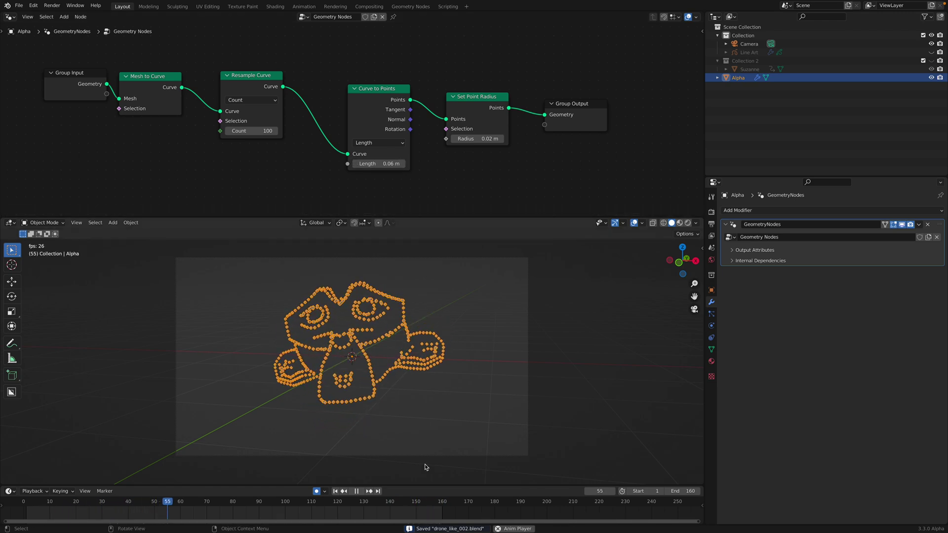
key(space)
drag(431, 504, 414, 493)
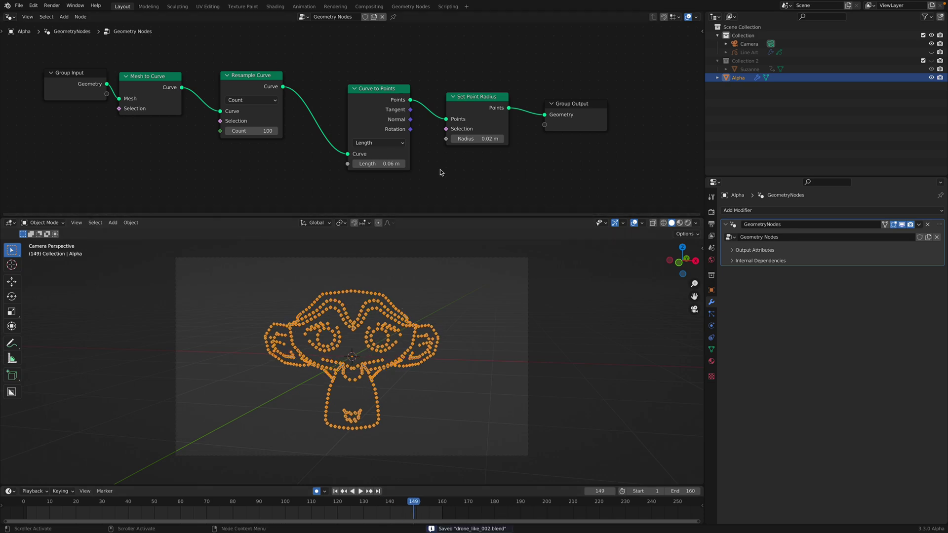
Move Group Output farther along and insert a Set Position node between Curve to Points and Set Point Radius.
middle_drag(440, 170, 391, 142)
drag(529, 75, 581, 83)
drag(429, 69, 426, 63)
drag(580, 87, 626, 98)
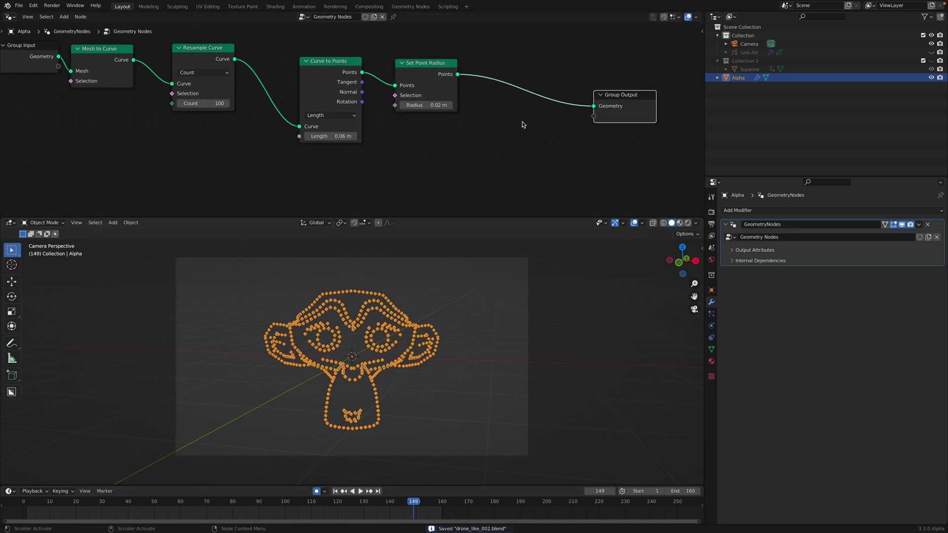
key(shift+a)
click(522, 120)
text(set p)
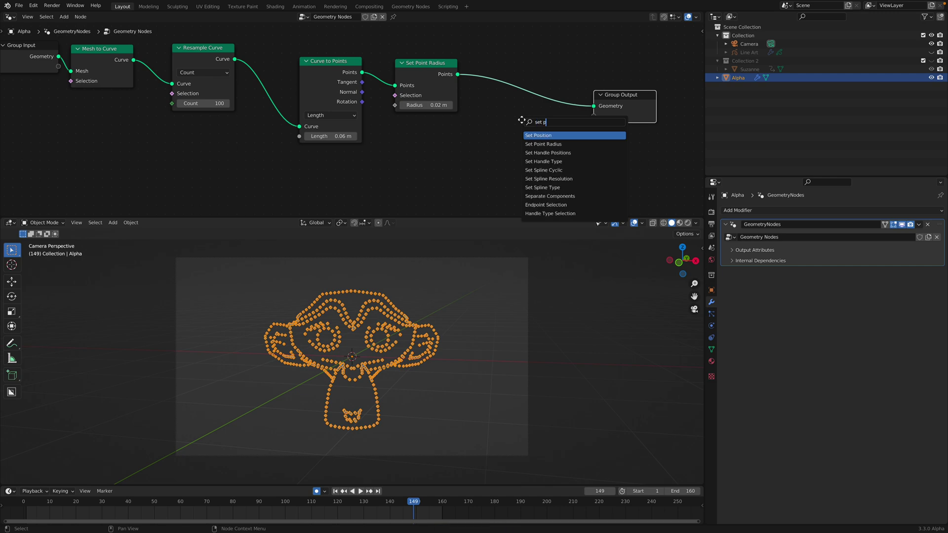
key(Return)
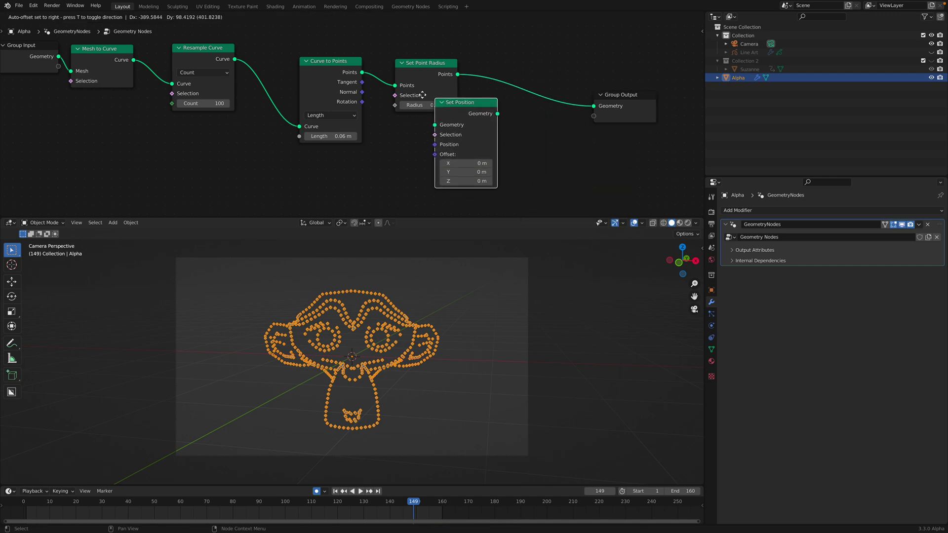
click(393, 84)
drag(418, 67, 410, 61)
Add a Noise Texture node set to 4D and link its Color output to the Offset of Set Position.
middle_drag(420, 115, 416, 100)
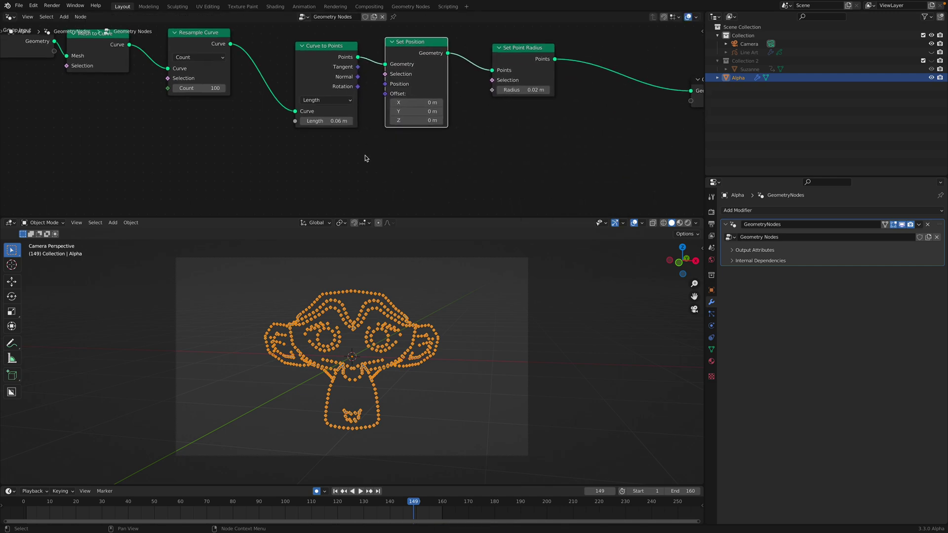
key(shift+a)
click(365, 155)
text(noise)
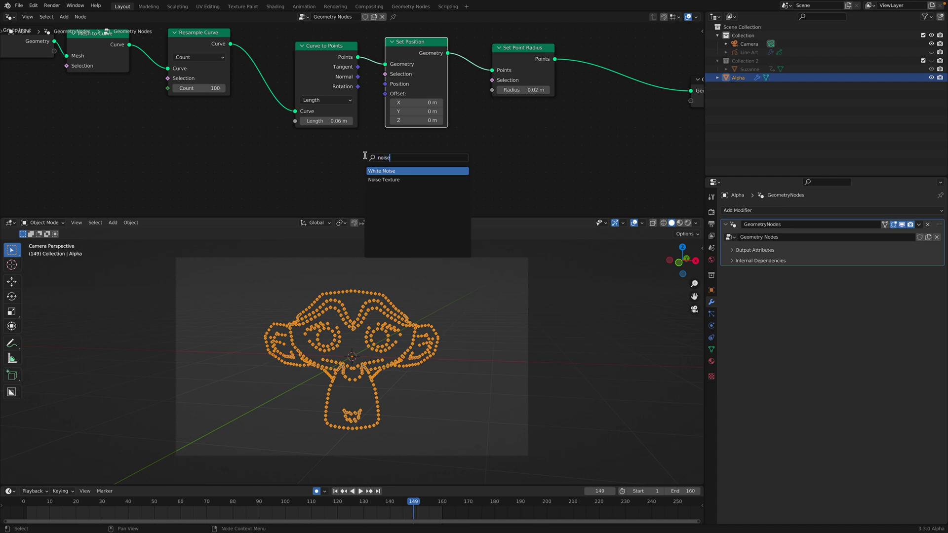
click(384, 179)
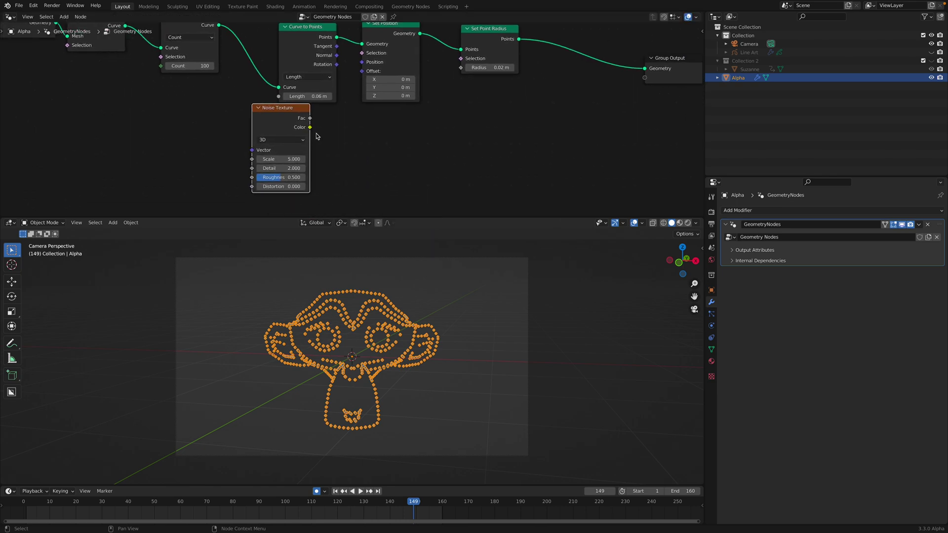
click(285, 139)
click(296, 164)
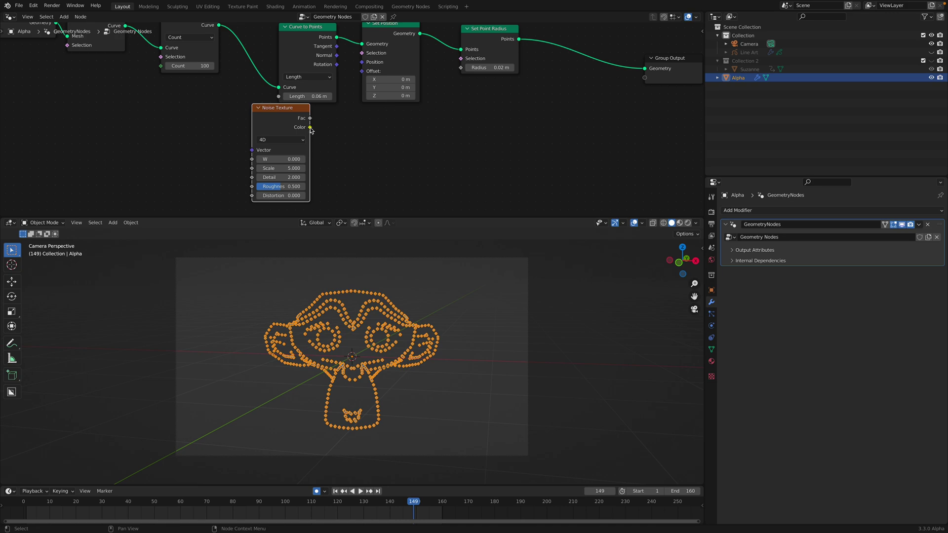
drag(367, 75, 363, 71)
drag(277, 107, 261, 114)
Insert a Vector Math Add node between Noise Texture and Set Position, with all three vector values at -0.5.
key(shift+a)
text(vec)
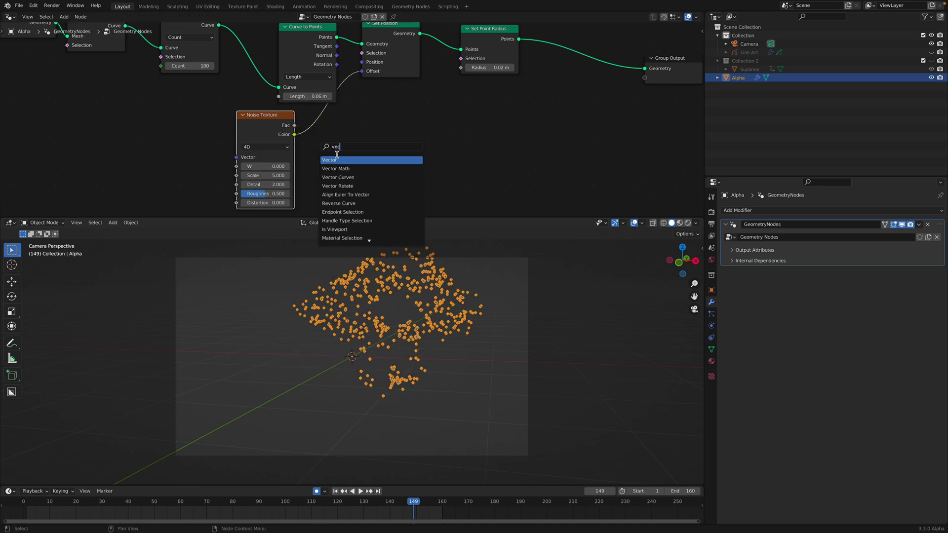
click(336, 168)
click(341, 172)
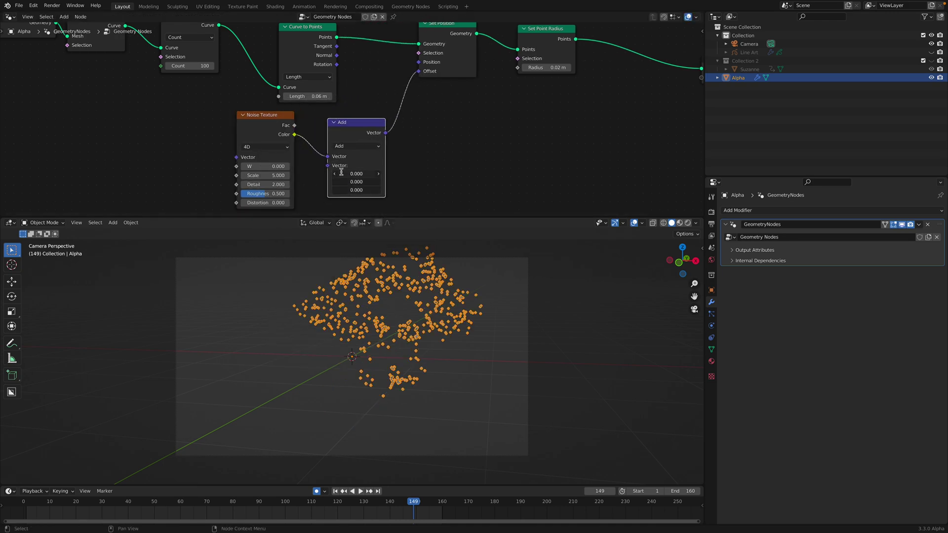
text(.5)
key(Return)
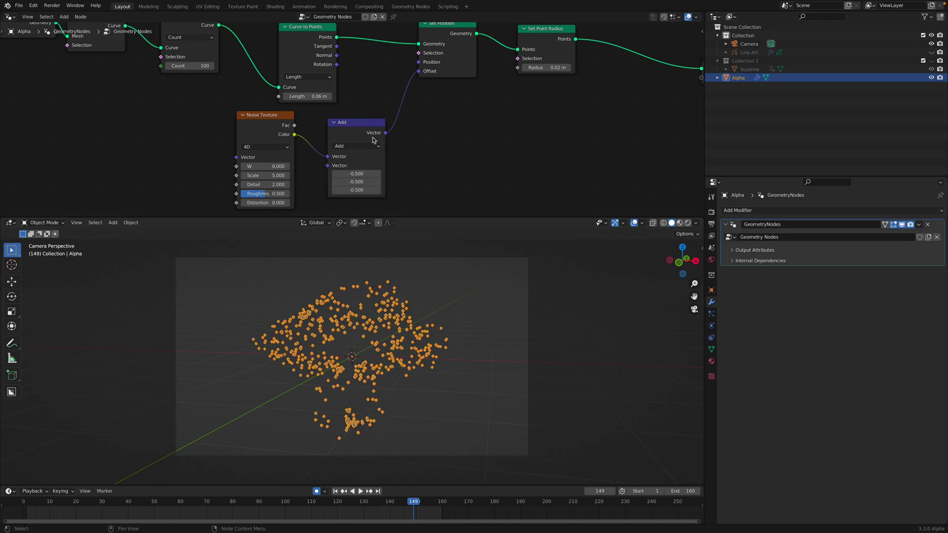
Insert a duplicate of the Add node before Set Position, switched to Scale with factor 0.020, and try a noise W of 3.400.
key(shift+d)
click(423, 117)
click(430, 126)
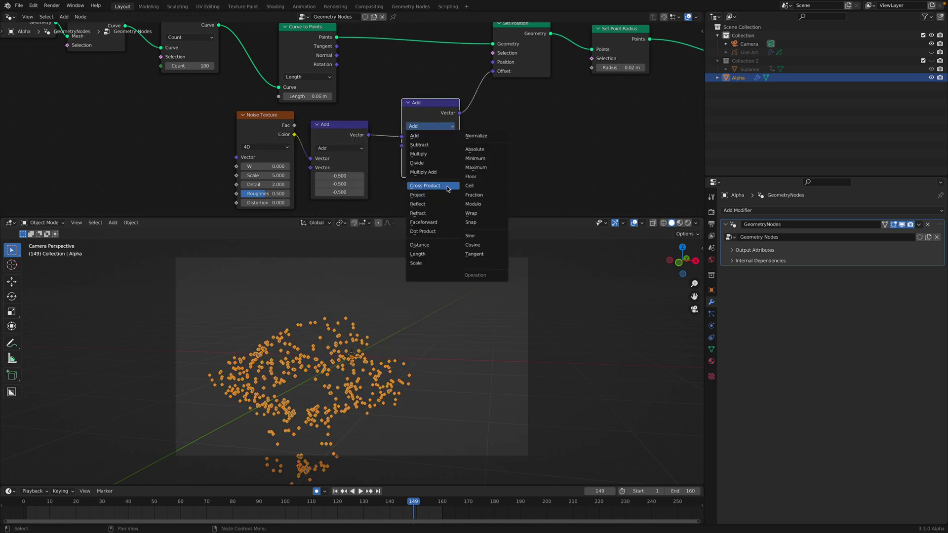
click(417, 262)
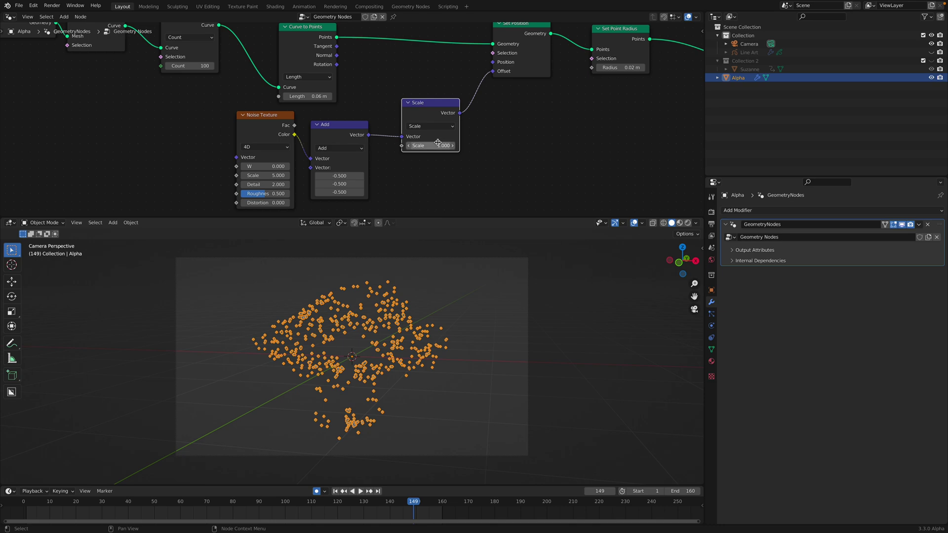
mouse_move(435, 145)
shift+mouse_down()
mouse_move(405, 146)
mouse_move(437, 144)
shift+mouse_up()
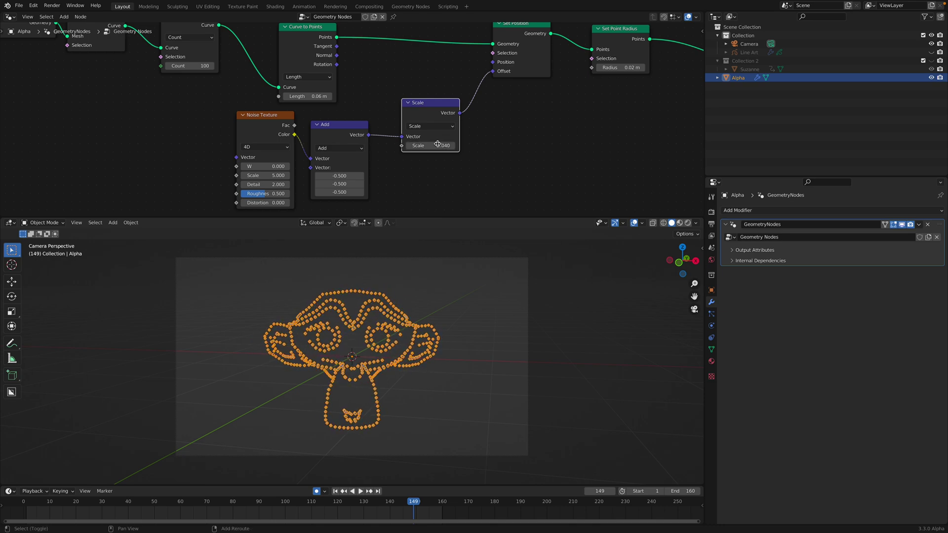
shift+drag(265, 165, 336, 164)
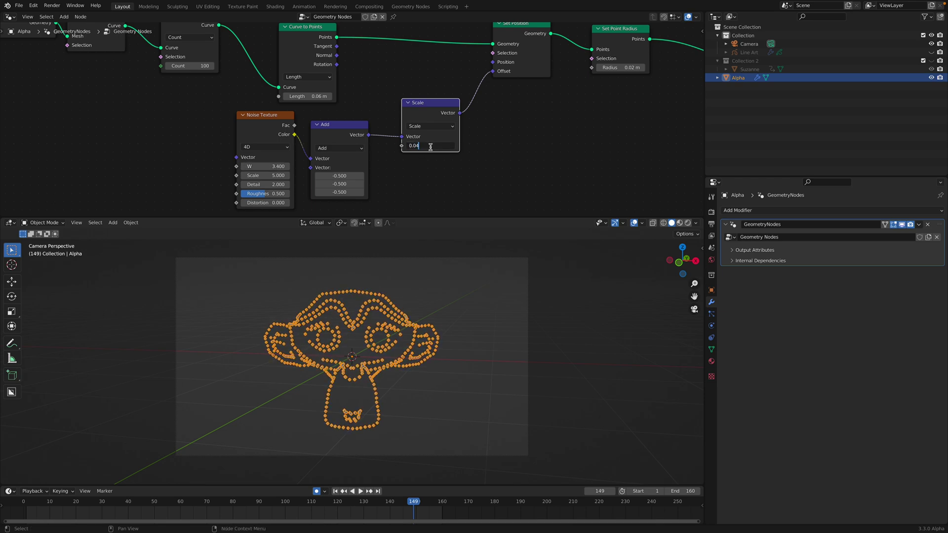
click(220, 146)
Add a Scene Time node, link its Seconds output to the Noise Texture's W and preview the animation.
key(shift+a)
click(192, 145)
text(fra)
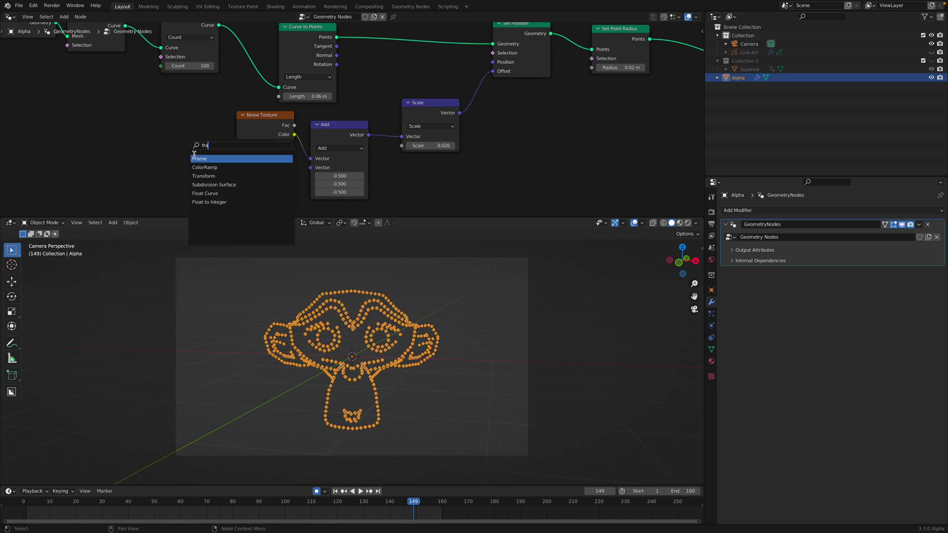
text(time)
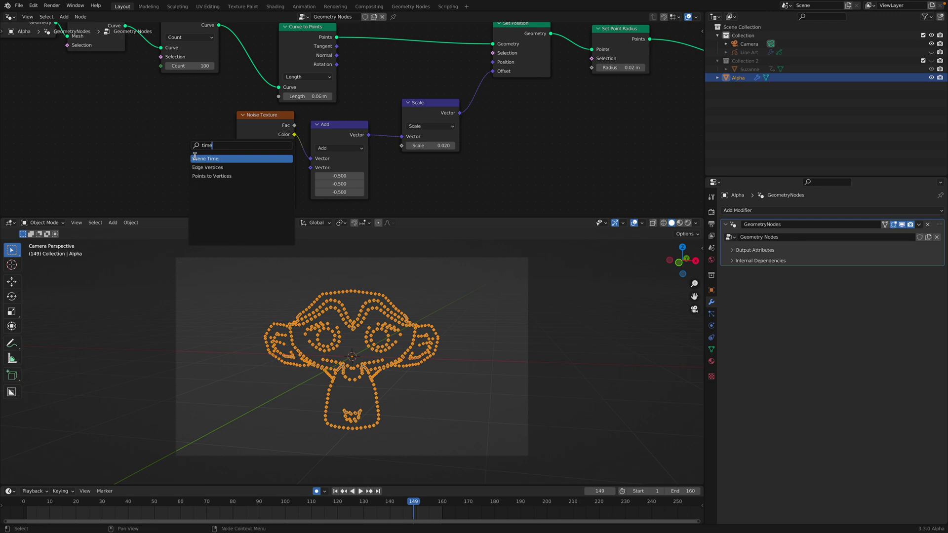
key(Return)
click(128, 150)
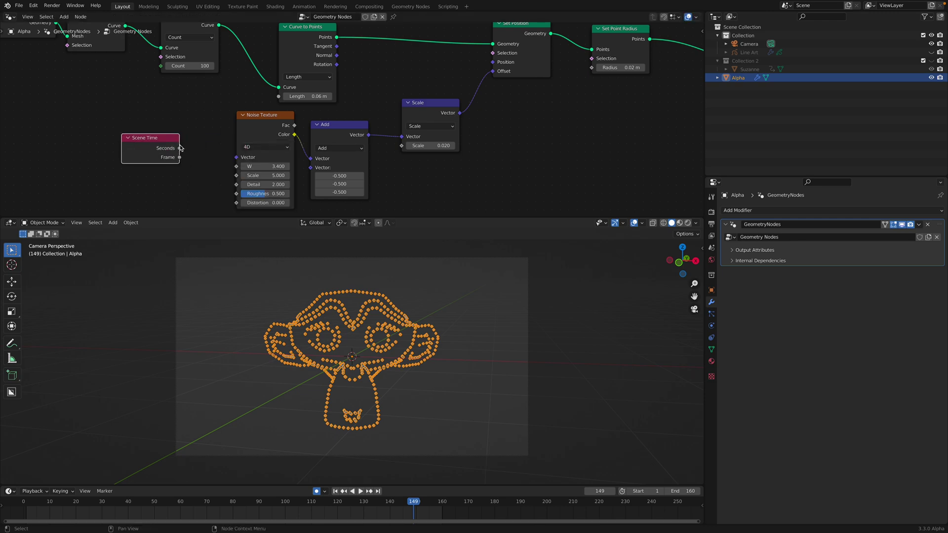
drag(180, 148, 236, 167)
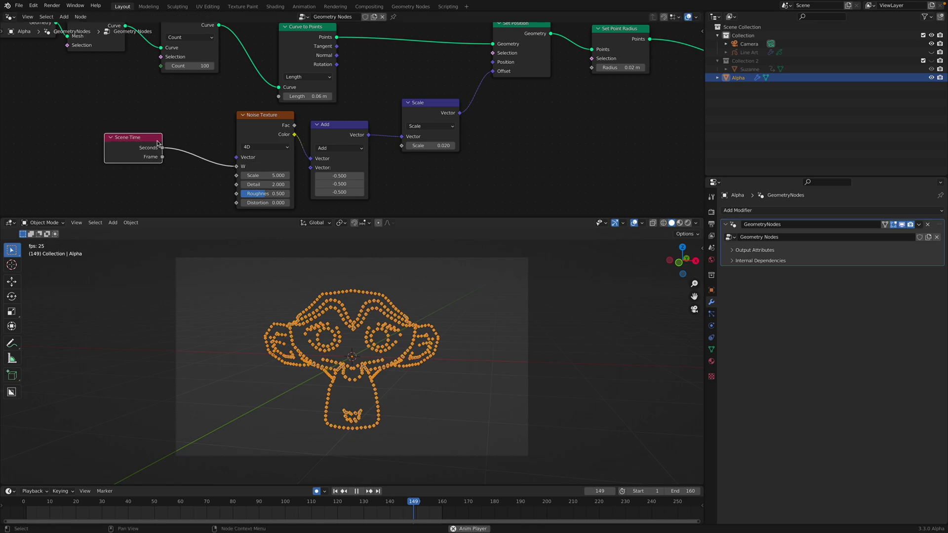
drag(175, 145, 158, 143)
key(space)
key(space)
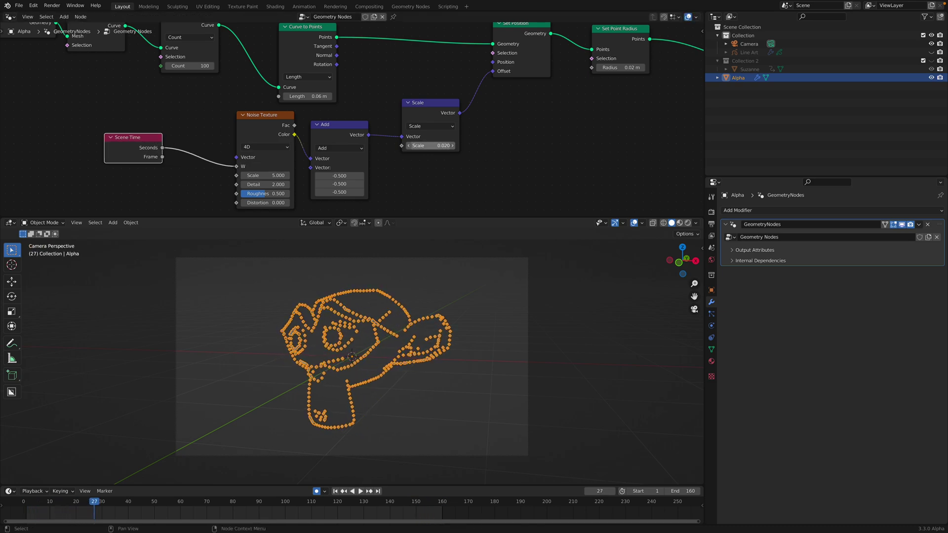
Set the Noise Texture's Scale to 2, preview the animation, and deselect the Alpha object.
click(279, 175)
text(2)
key(Return)
key(space)
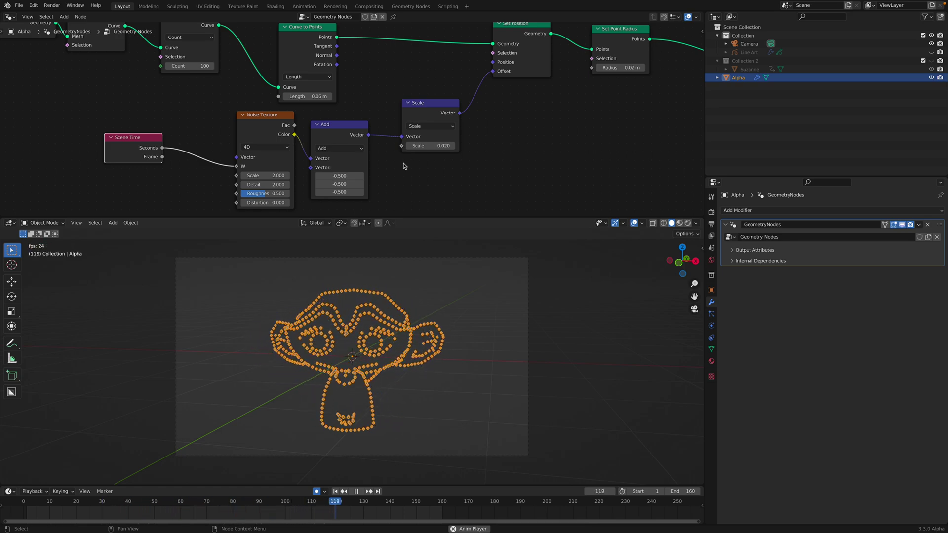
key(space)
click(421, 310)
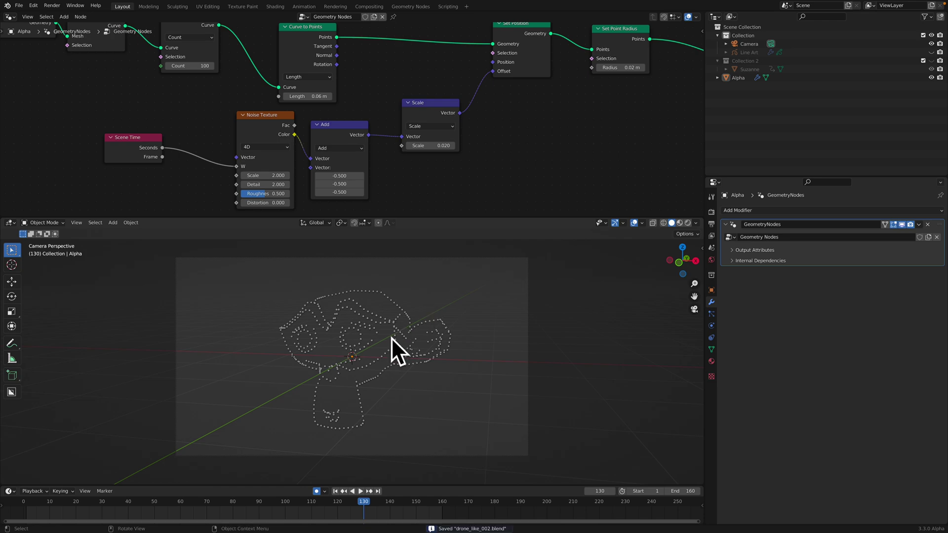
Try the Cycles render engine with a rendered viewport preview, and return to Eevee with solid shading.
click(711, 212)
click(840, 211)
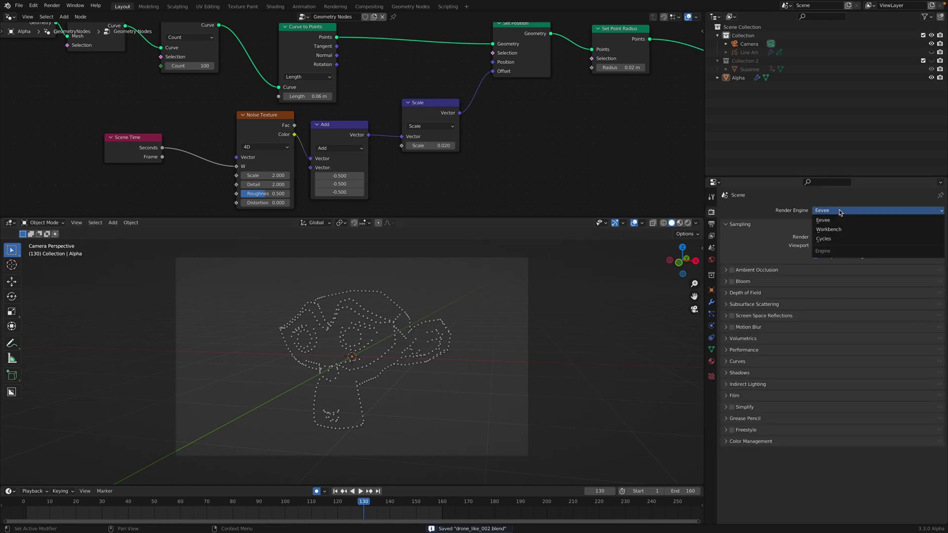
click(842, 238)
click(687, 223)
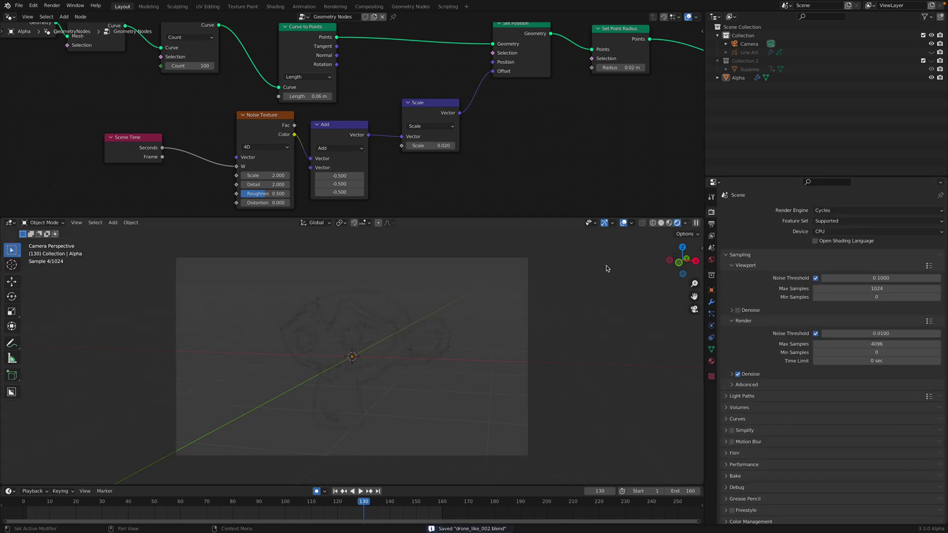
click(660, 223)
click(840, 210)
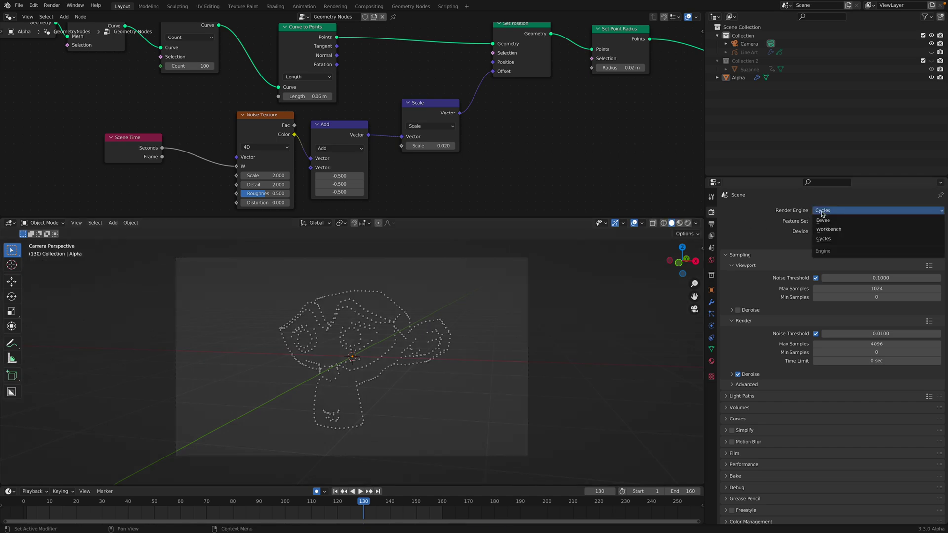
click(821, 226)
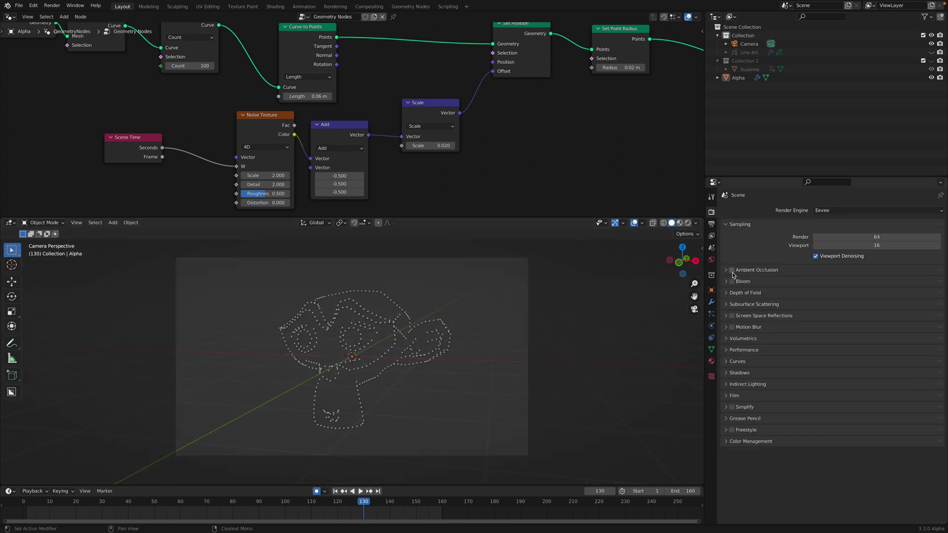
Enable Bloom and insert a Set Material node using Material between Set Point Radius and Group Output.
middle_drag(526, 164, 413, 178)
middle_drag(605, 142, 475, 157)
drag(550, 89, 598, 95)
key(ctrl+s)
key(shift+a)
text(sset)
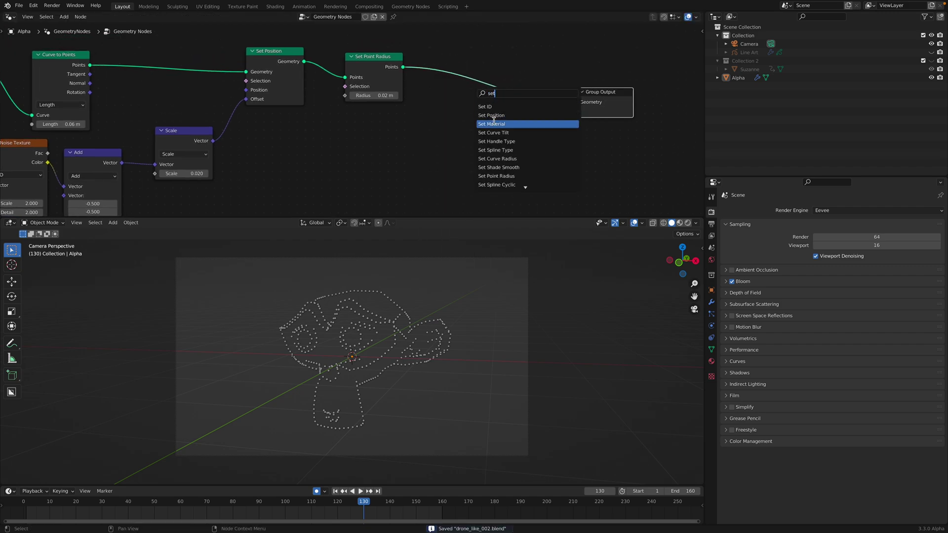
click(494, 121)
click(494, 106)
click(496, 114)
click(499, 123)
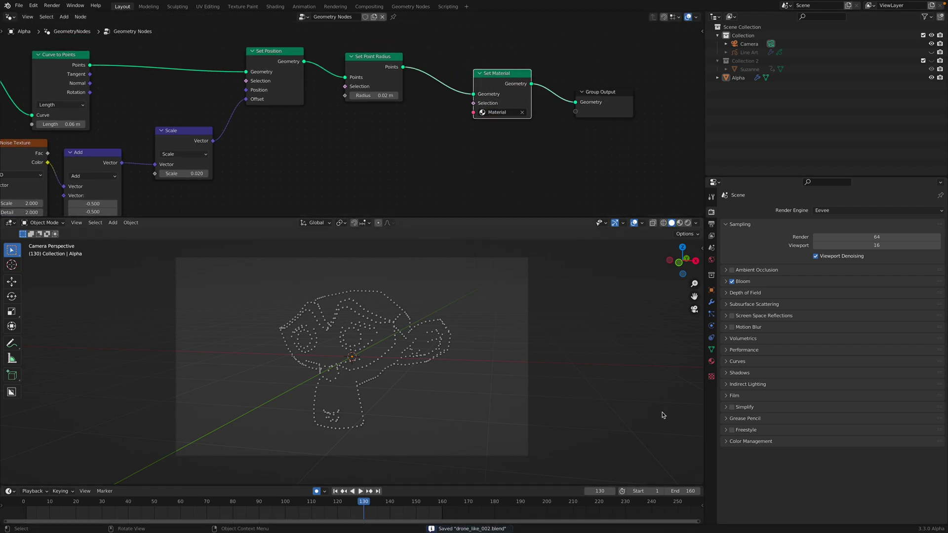
Assign the existing material named Material to the Alpha object.
click(712, 362)
click(726, 247)
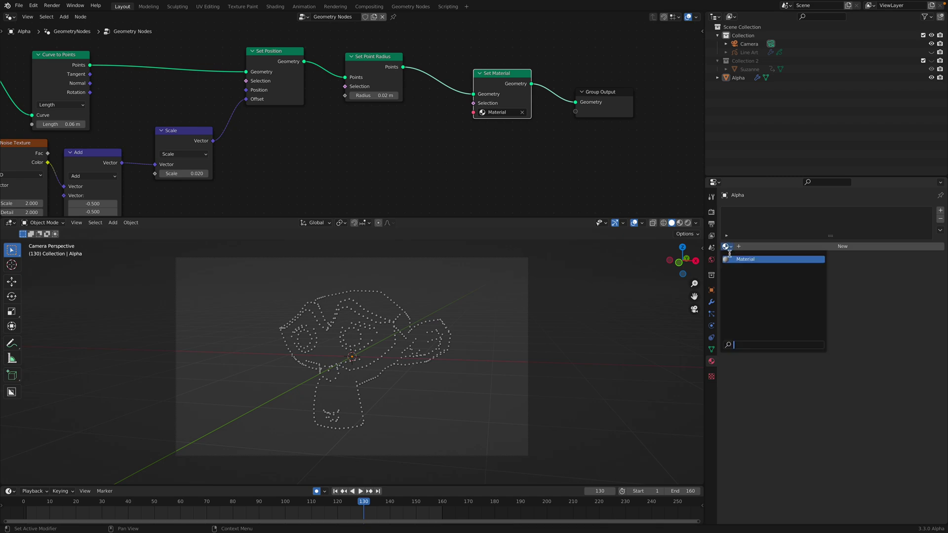
click(747, 259)
Set the material's Emission colour to white with an Emission Strength of 4, and check it in rendered shading.
scroll(841, 387, down, 6)
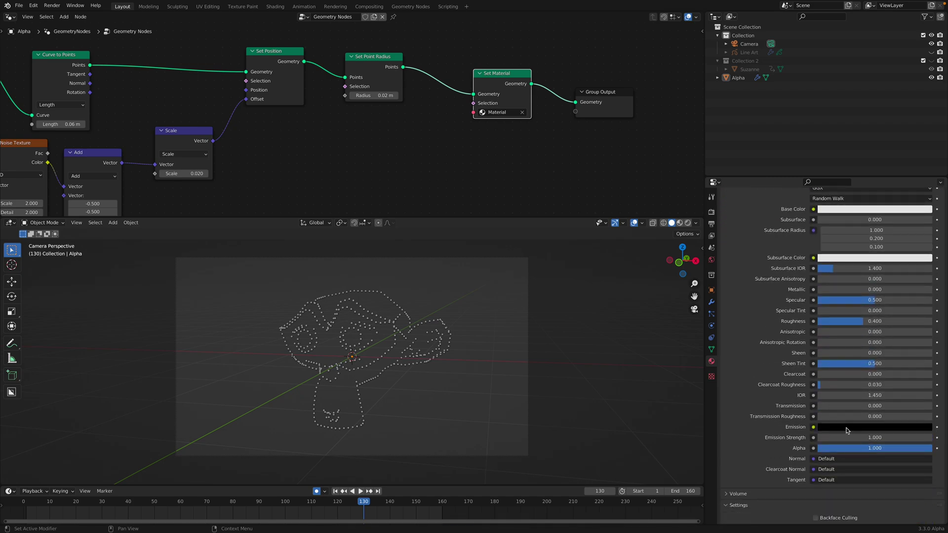
click(850, 428)
drag(923, 318, 925, 306)
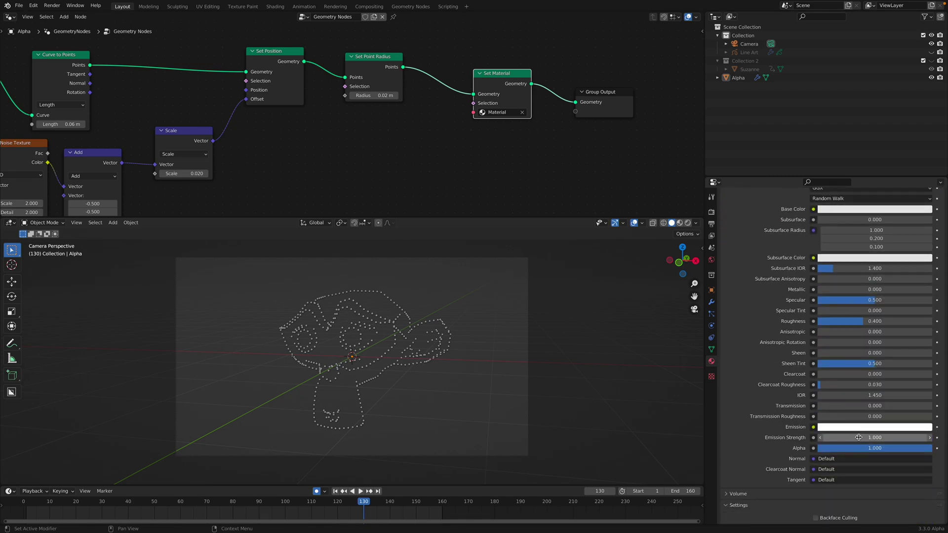
click(875, 437)
text(4)
key(Return)
click(688, 224)
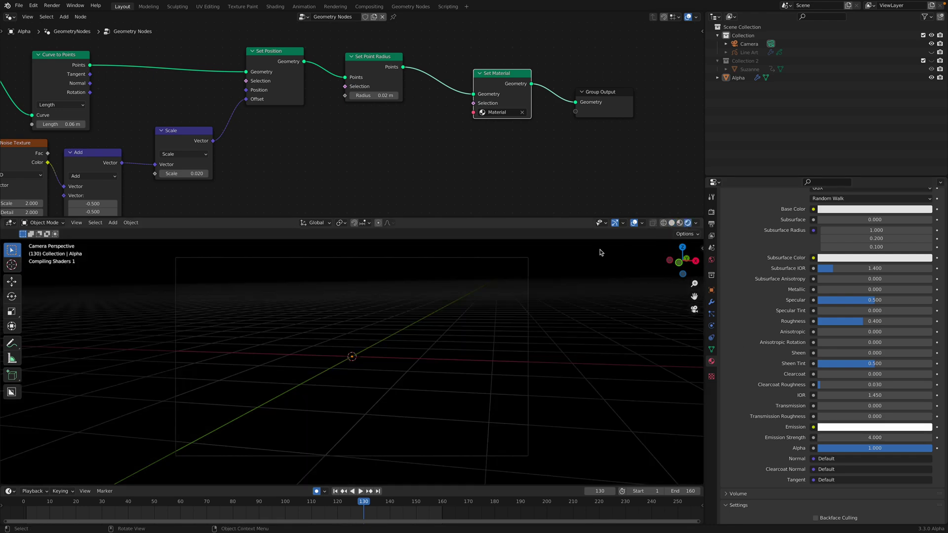
click(671, 224)
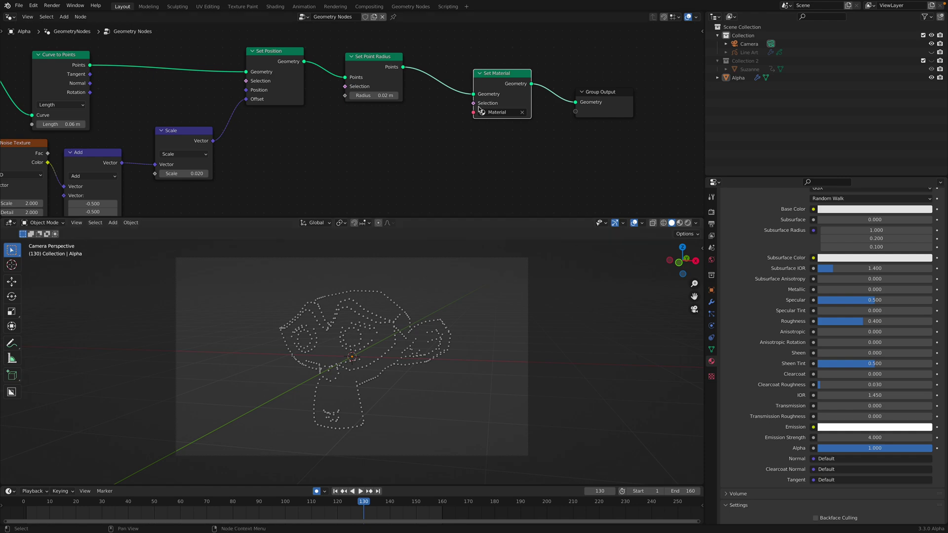
Move Set Material and Group Output apart from Set Point Radius and insert an Instance on Points node before Set Material.
middle_drag(480, 108, 426, 99)
key(ctrl+s)
drag(546, 83, 672, 101)
drag(442, 63, 536, 74)
middle_drag(418, 114, 395, 125)
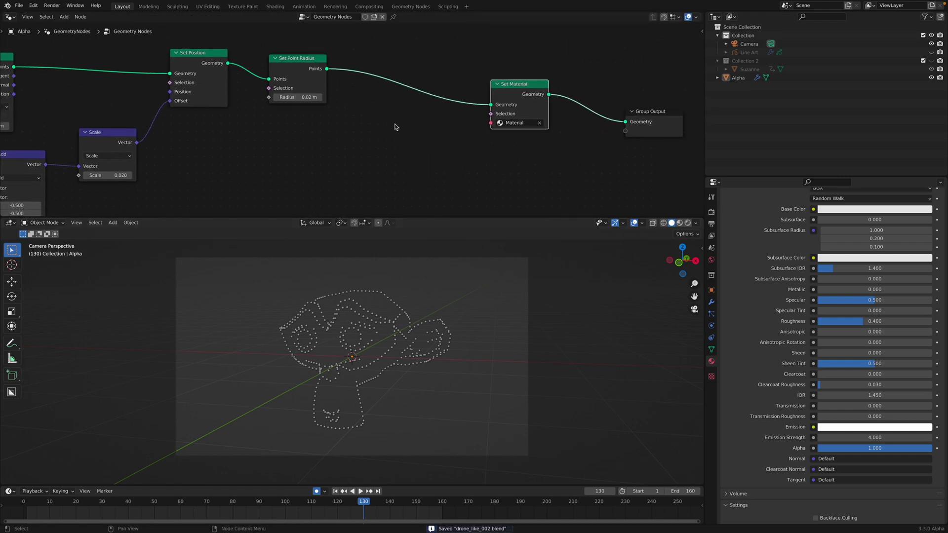
key(shift+a)
text(instan)
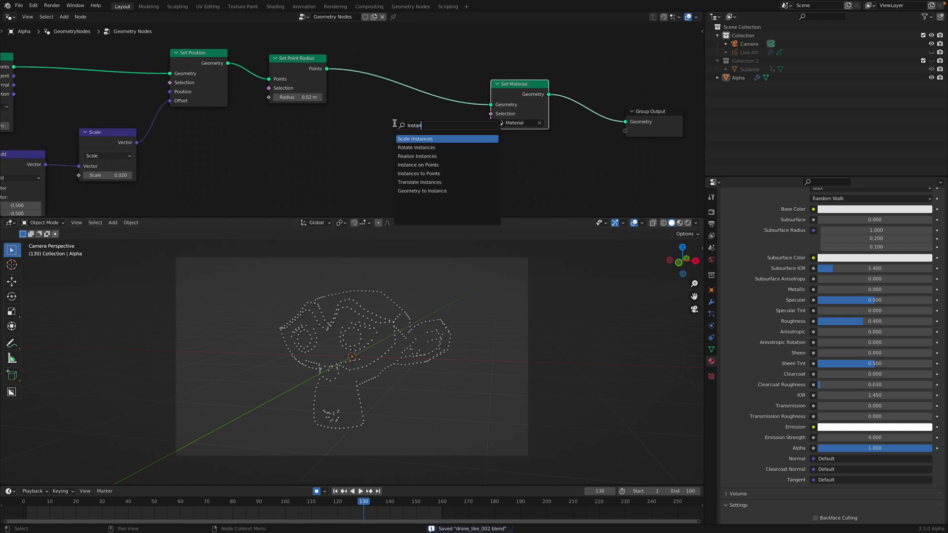
click(403, 164)
click(402, 116)
middle_drag(331, 146, 336, 135)
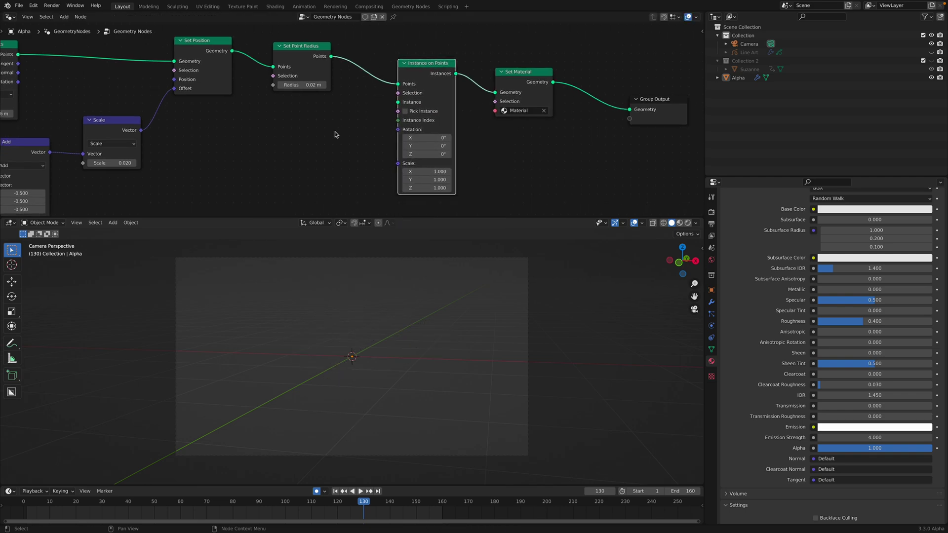
Add an Ico Sphere node with a 0.02 m radius, link its Mesh to Instance on Points' Instance input, and save.
key(shift+a)
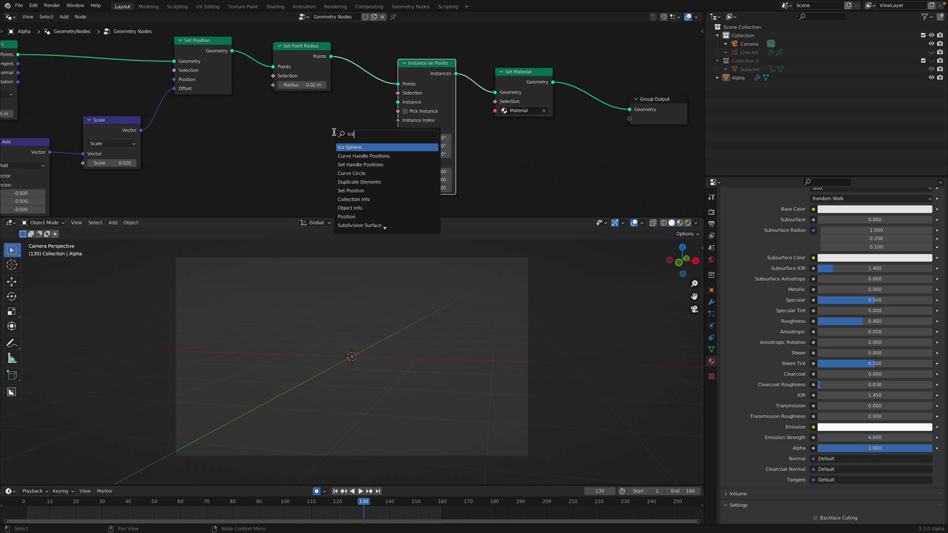
key(Return)
click(312, 150)
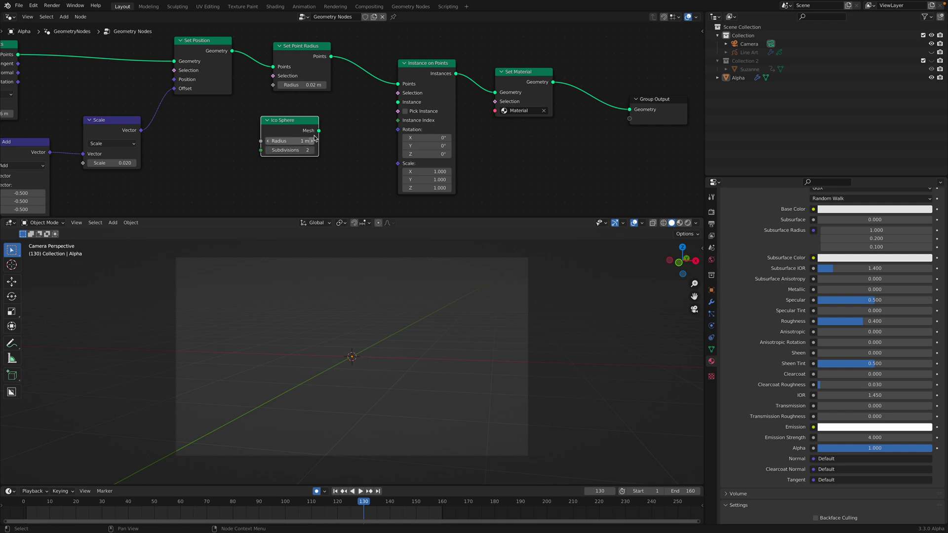
drag(319, 131, 398, 102)
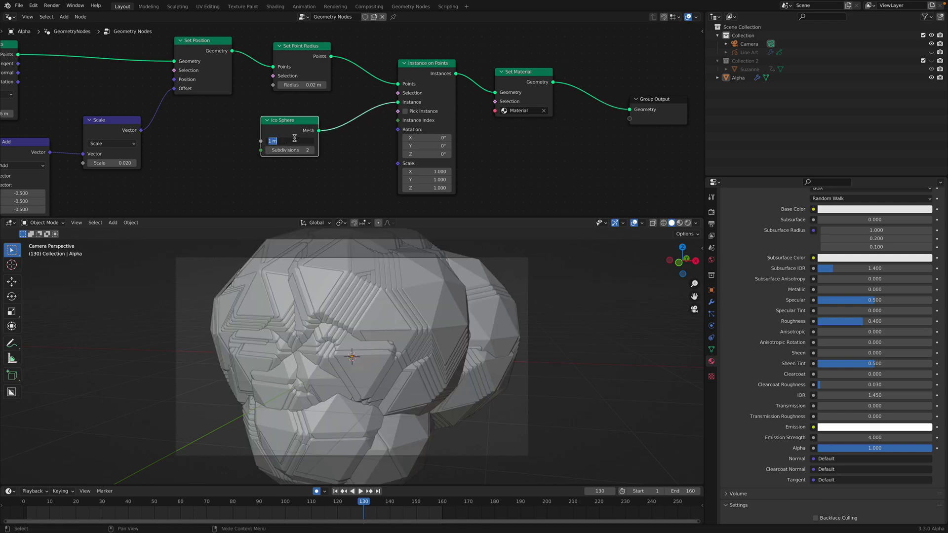
key(Return)
key(ctrl+s)
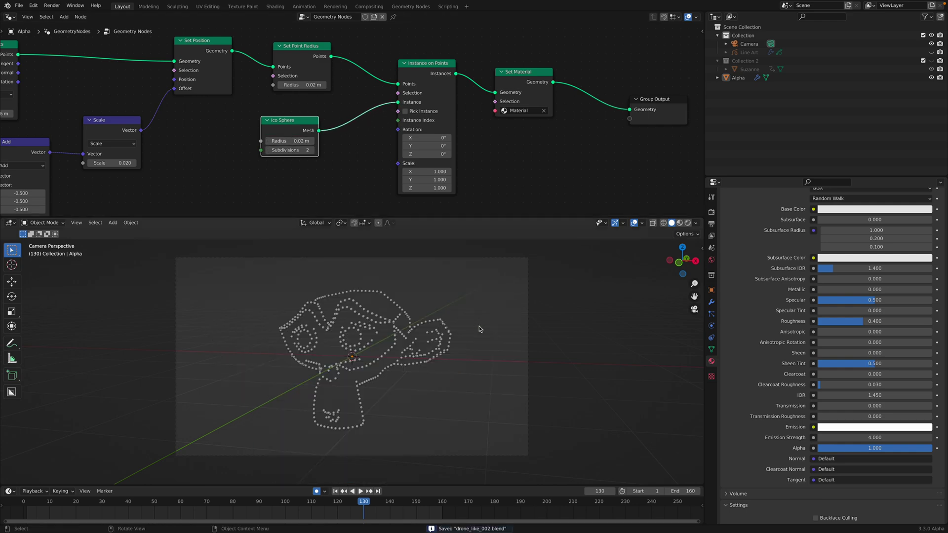
Switch the viewport to rendered shading, play the animation of the glowing dots, and save the file.
key(space)
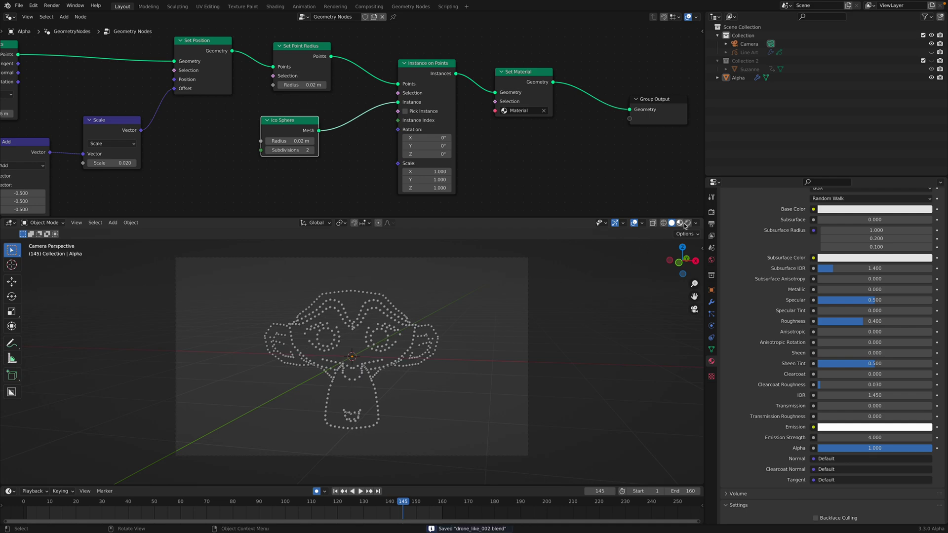
click(687, 225)
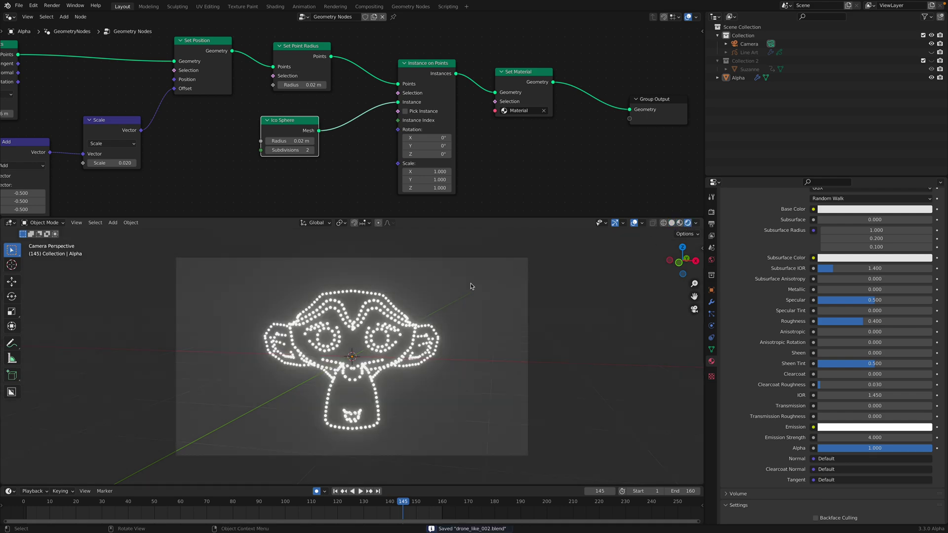
key(space)
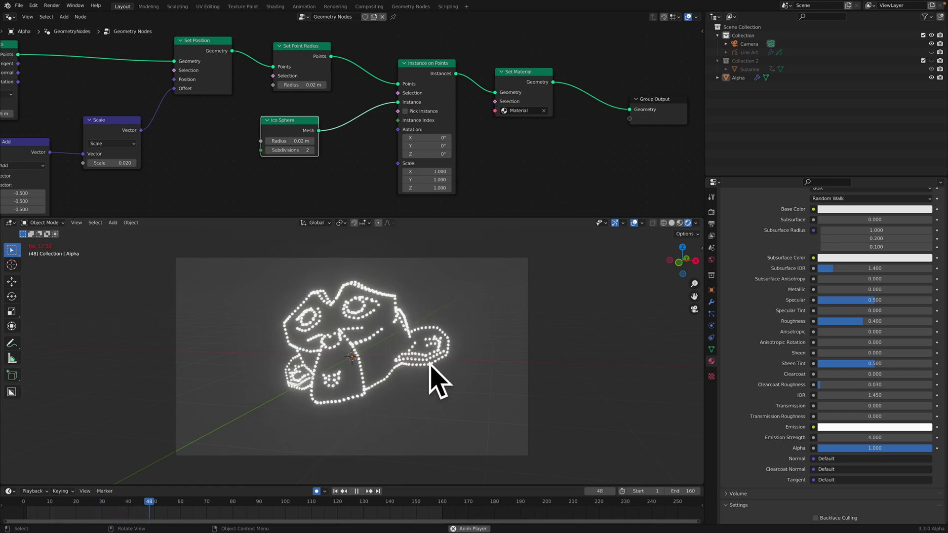
key(space)
key(ctrl+s)
Try a factor of 0.140 on the vector Scale node and play the animation.
middle_drag(117, 167, 264, 141)
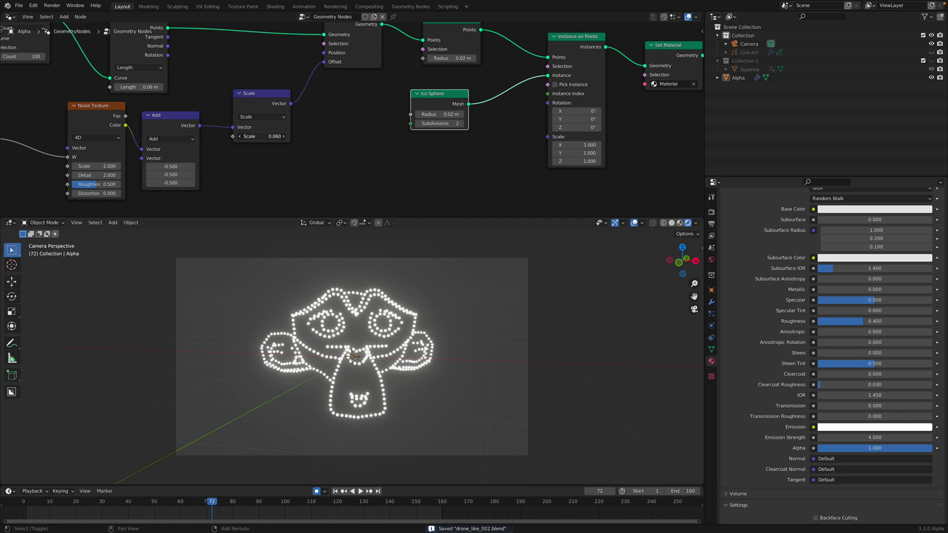
shift+drag(262, 136, 244, 153)
key(space)
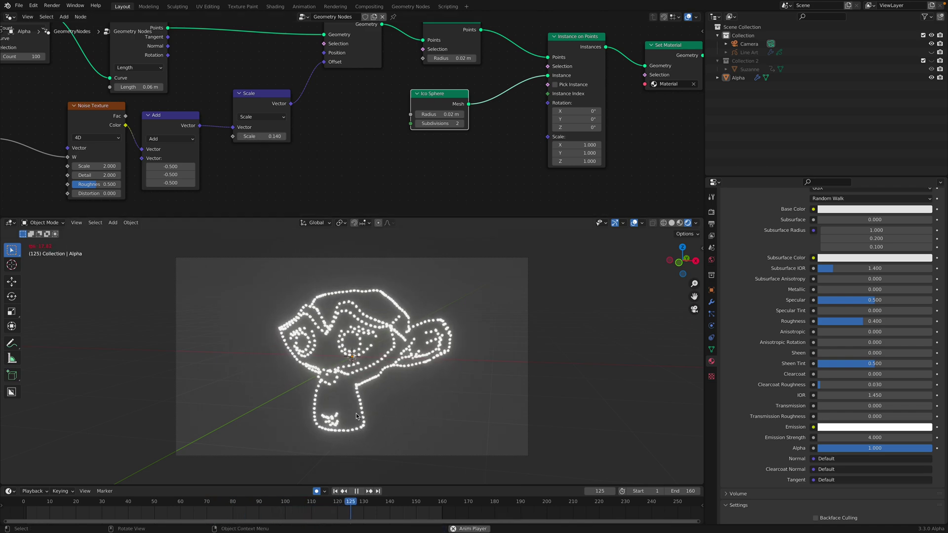
key(space)
Set the Noise Texture's Scale to 8.700 and the vector Scale factor to 0.020, preview the animation and save.
middle_drag(100, 162, 307, 149)
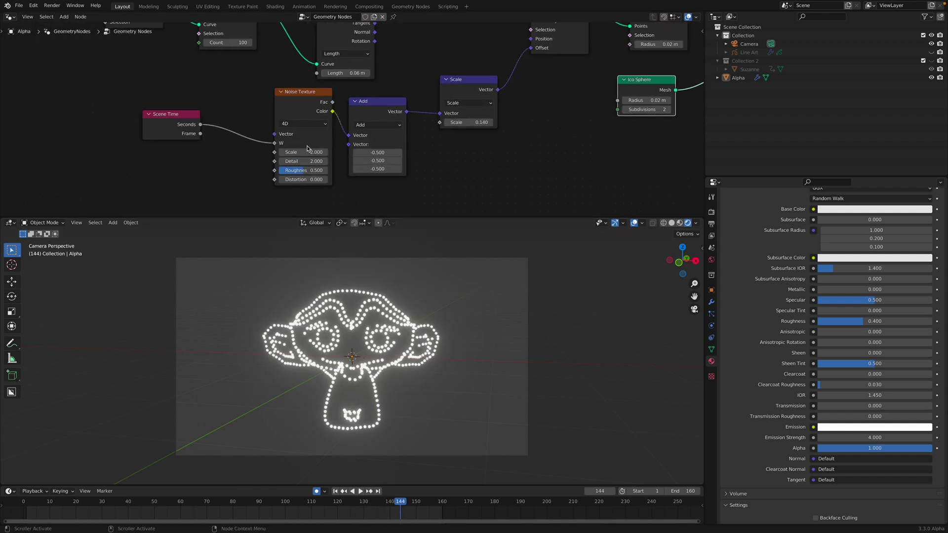
drag(307, 148, 342, 148)
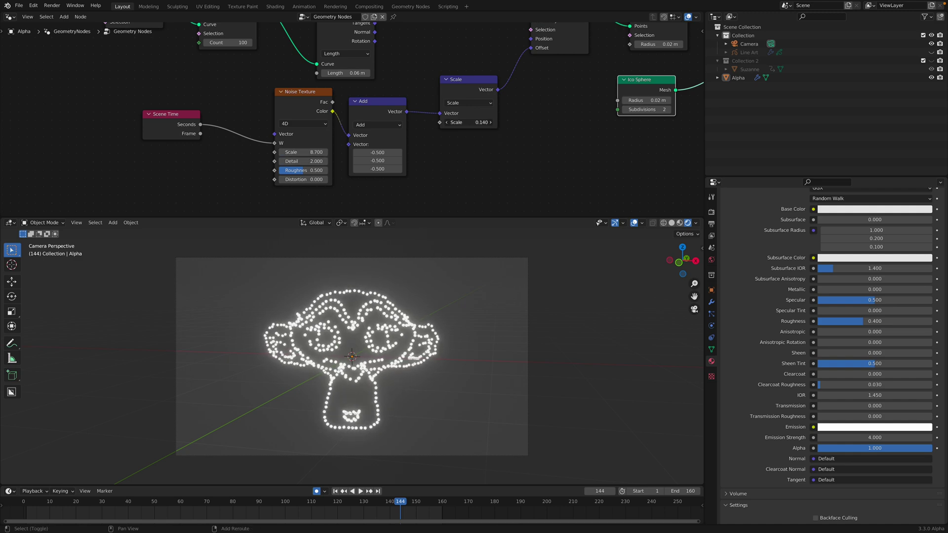
drag(469, 122, 442, 122)
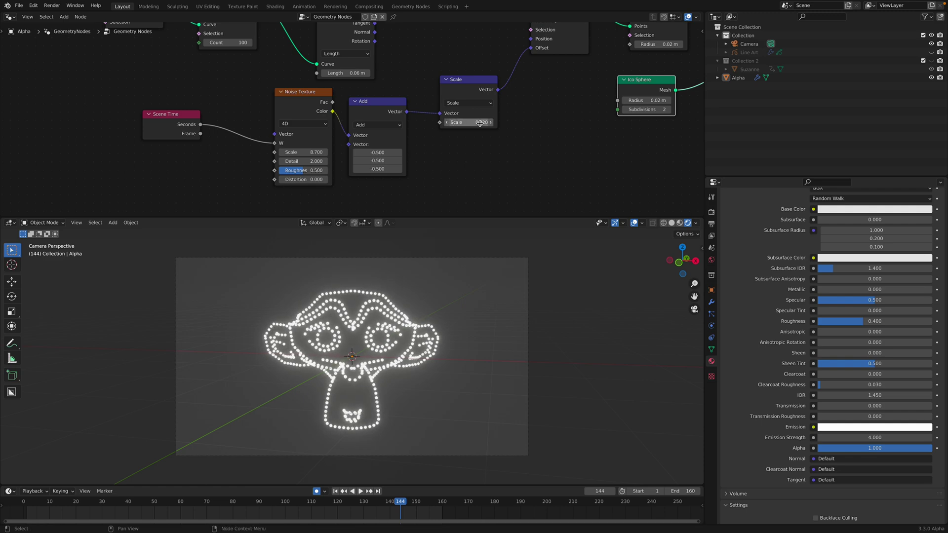
key(space)
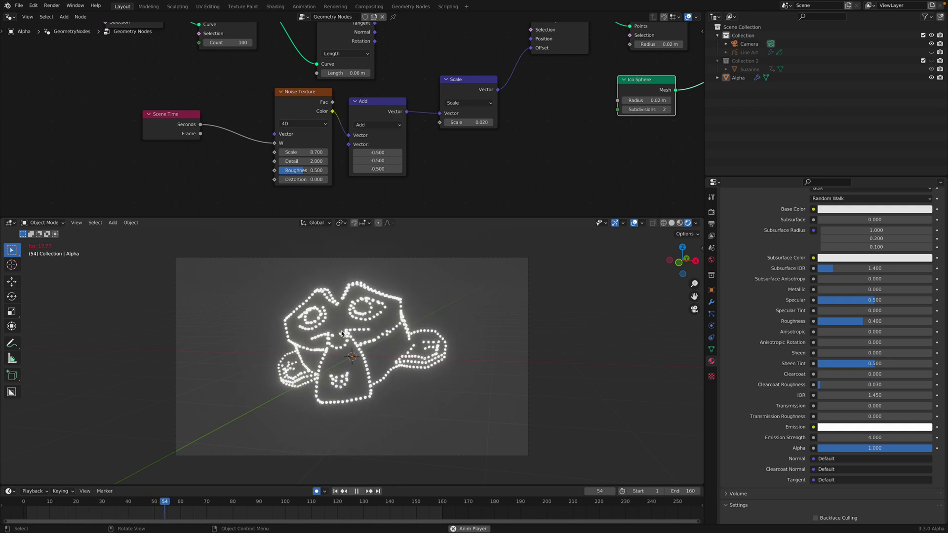
key(space)
key(ctrl+s)
Change the world background to a very dark blue and hide the viewport's overlays and gizmos.
click(712, 260)
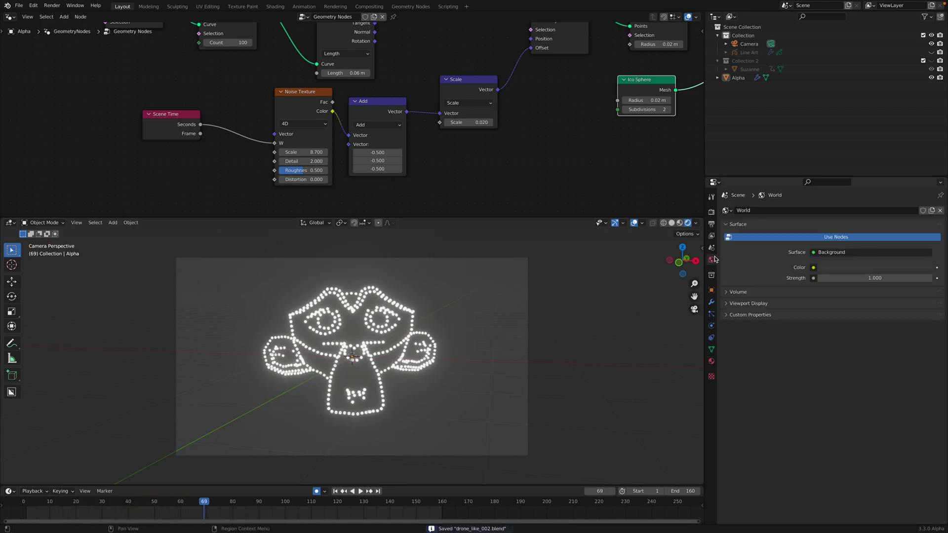
click(845, 266)
click(918, 159)
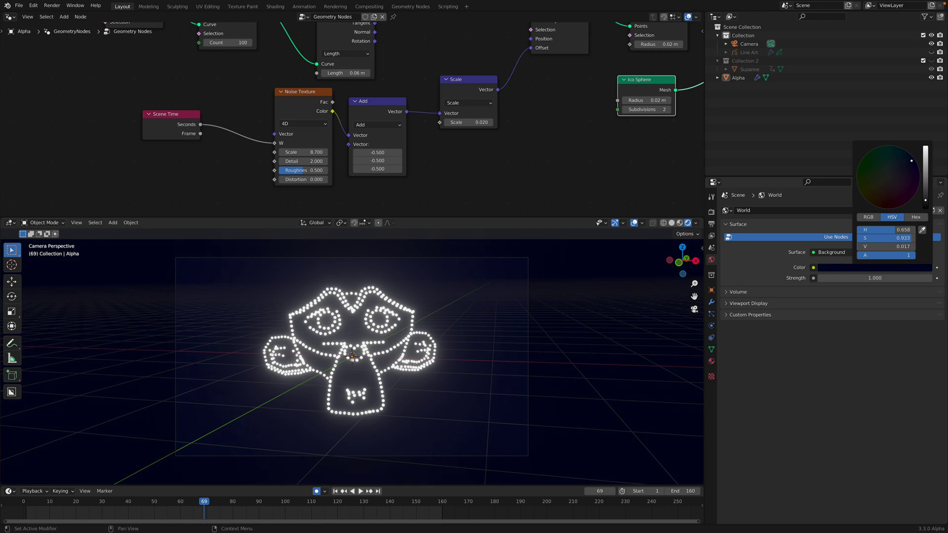
click(634, 222)
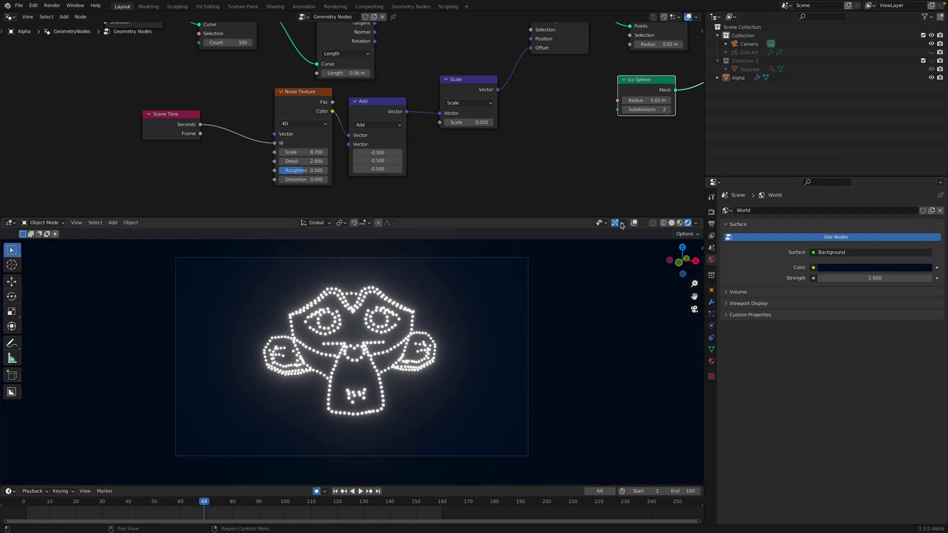
click(615, 223)
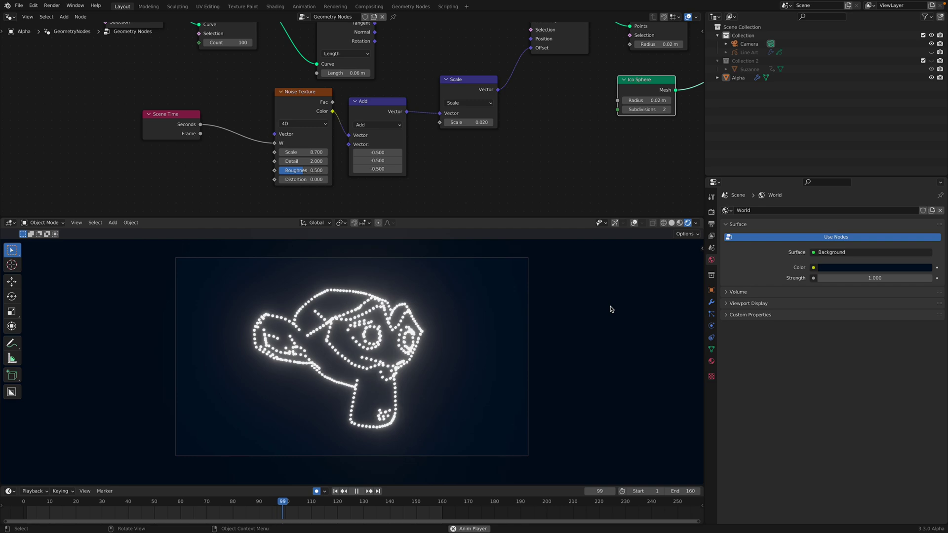
Review the glowing dot animation by scrubbing through the timeline, and save the file.
drag(147, 501, 315, 494)
key(Escape)
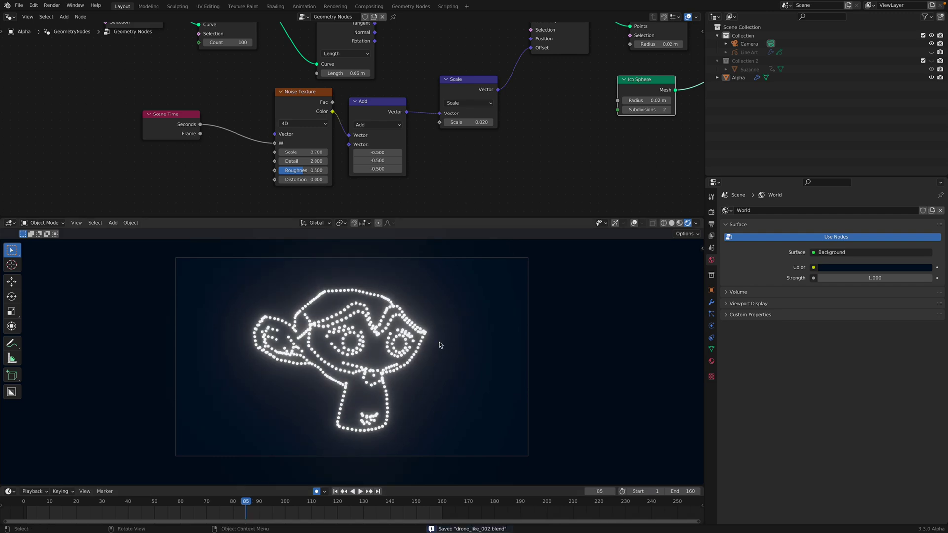
scroll(494, 116, up, 1)
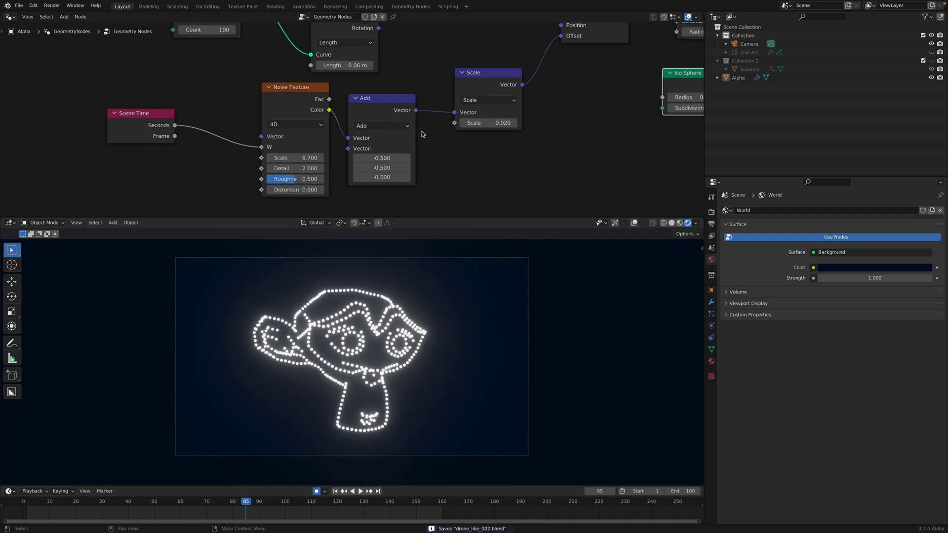
Try a radius of 0.01 m on the Set Point Radius node, save and play the animation.
middle_drag(594, 77, 431, 132)
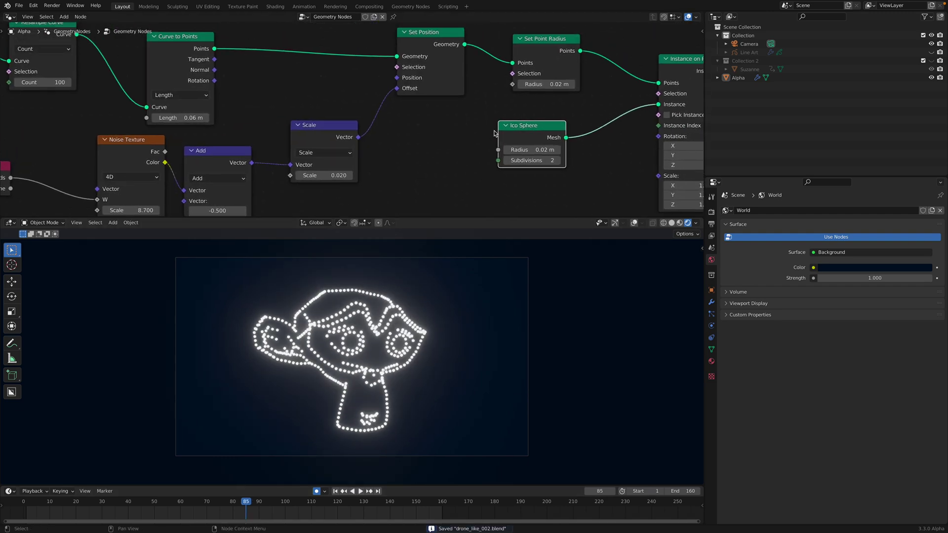
click(536, 85)
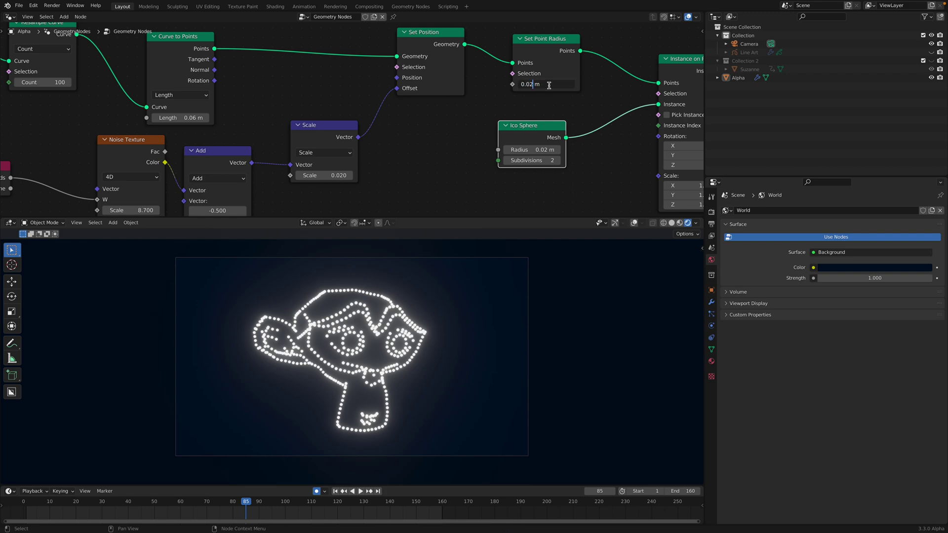
key(Return)
key(ctrl+s)
key(space)
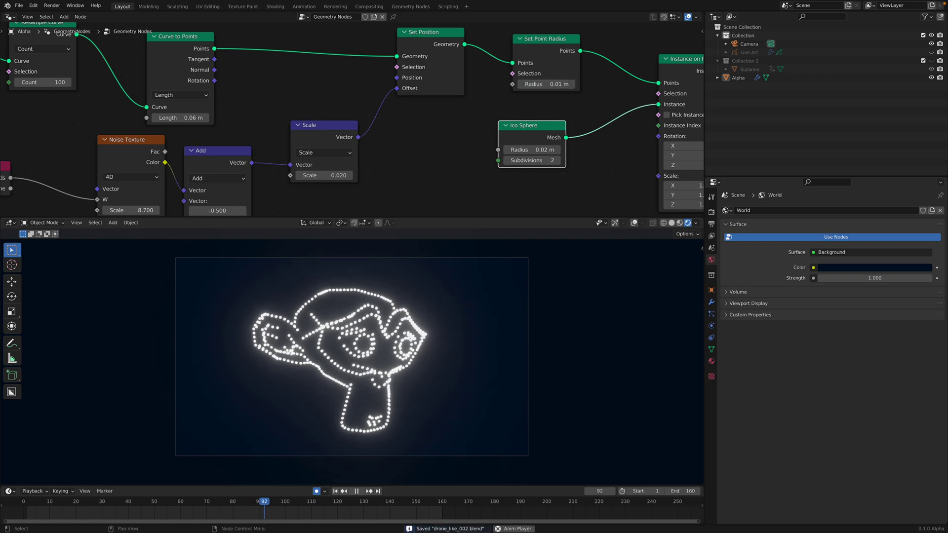
Connect Set Position's geometry directly to the Points input of Instance on Points and delete the Set Point Radius node.
middle_drag(523, 97, 409, 95)
drag(433, 53, 429, 52)
middle_drag(430, 53, 413, 67)
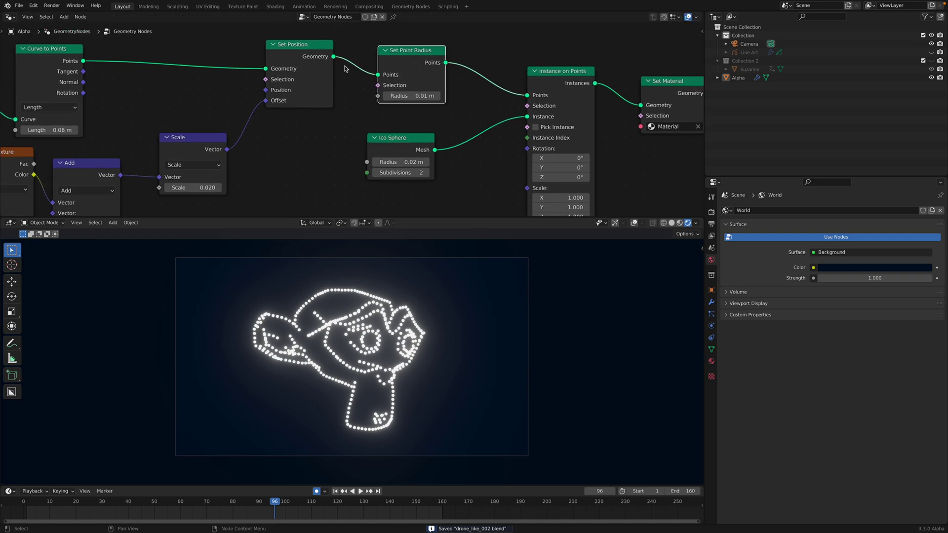
drag(334, 57, 528, 95)
key(x)
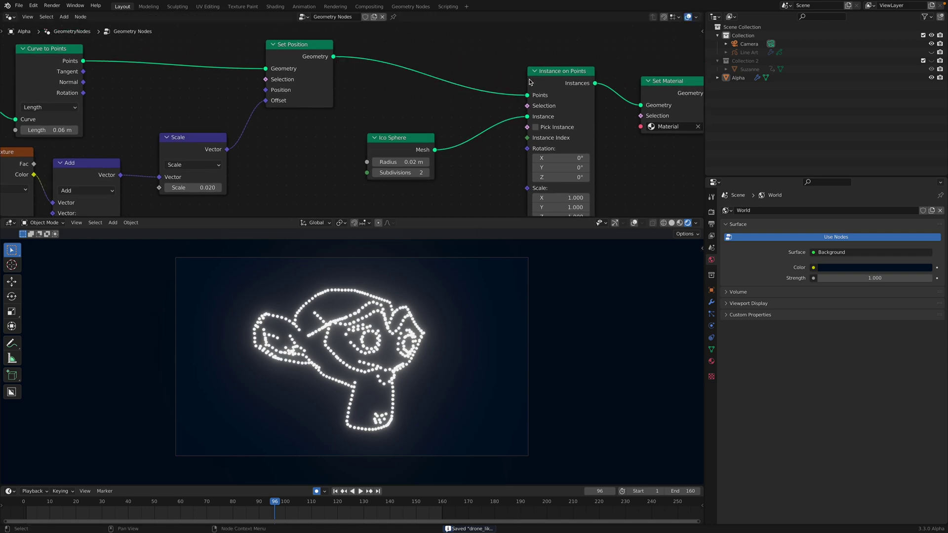
Make room after Instance on Points and insert a Scale Instances node between it and Set Material.
middle_drag(648, 85, 532, 67)
drag(532, 68, 570, 77)
middle_drag(508, 79, 502, 78)
key(shift+a)
click(501, 78)
text(s)
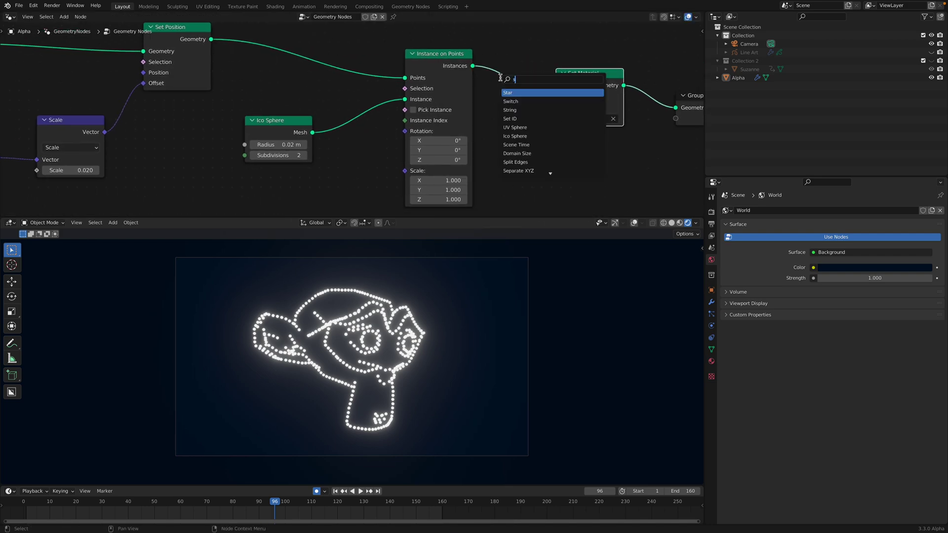
key(BackSpace)
text(inst)
key(Down)
key(Down)
key(Down)
key(Down)
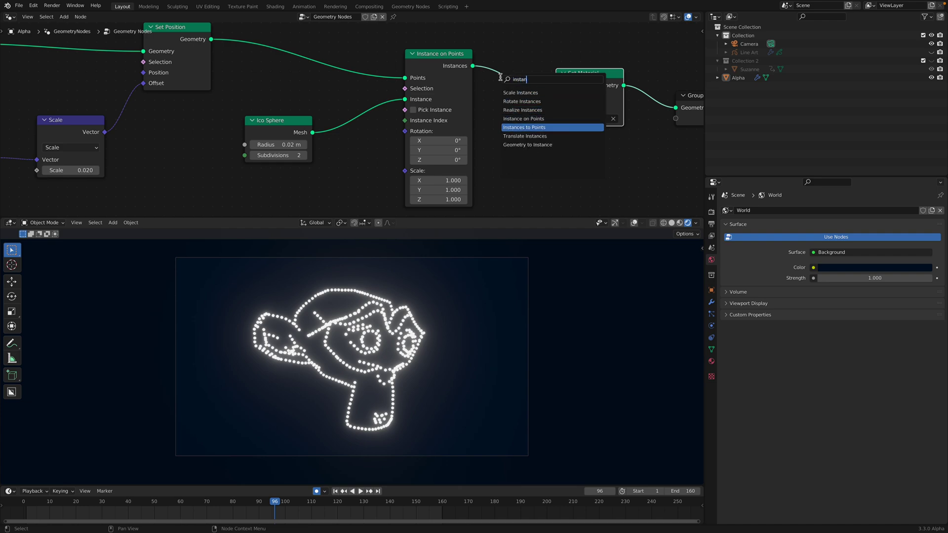
key(Up)
key(Up)
key(Up)
key(Up)
key(Return)
click(540, 147)
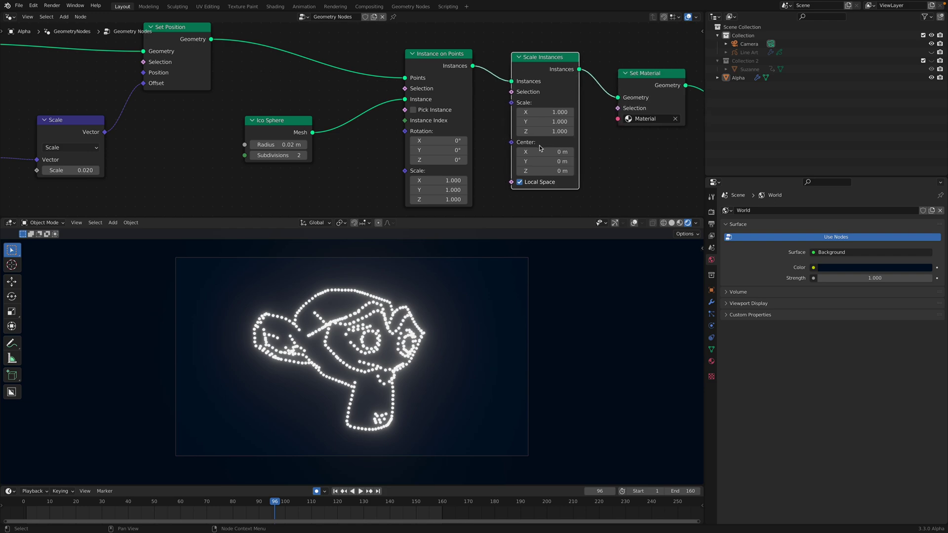
Try a uniform scale of 0.360 on the Scale Instances node and preview the animation.
drag(545, 131, 520, 131)
key(space)
middle_drag(446, 189, 436, 148)
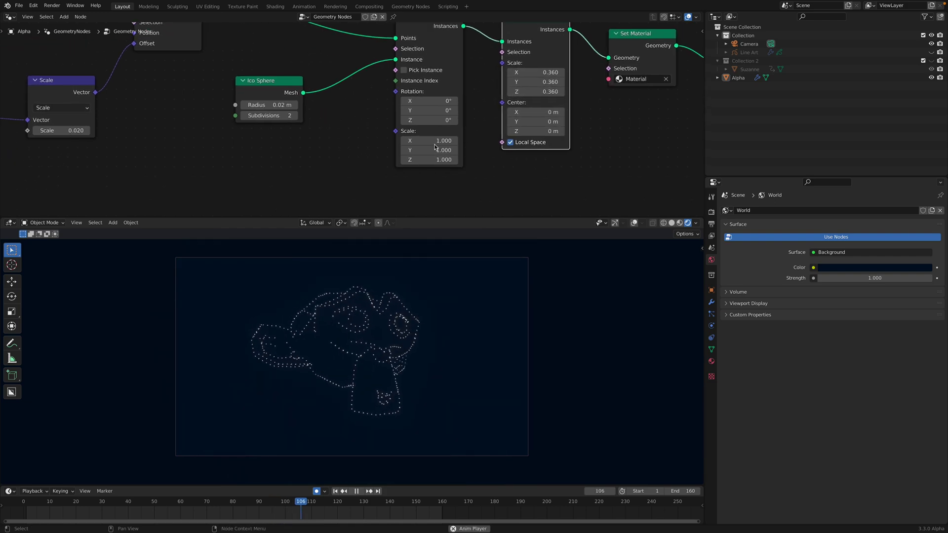
key(space)
Add a float Random Value node below the Ico Sphere and connect its value to the Scale input of Scale Instances.
scroll(473, 163, down, 2)
key(shift+a)
key(s)
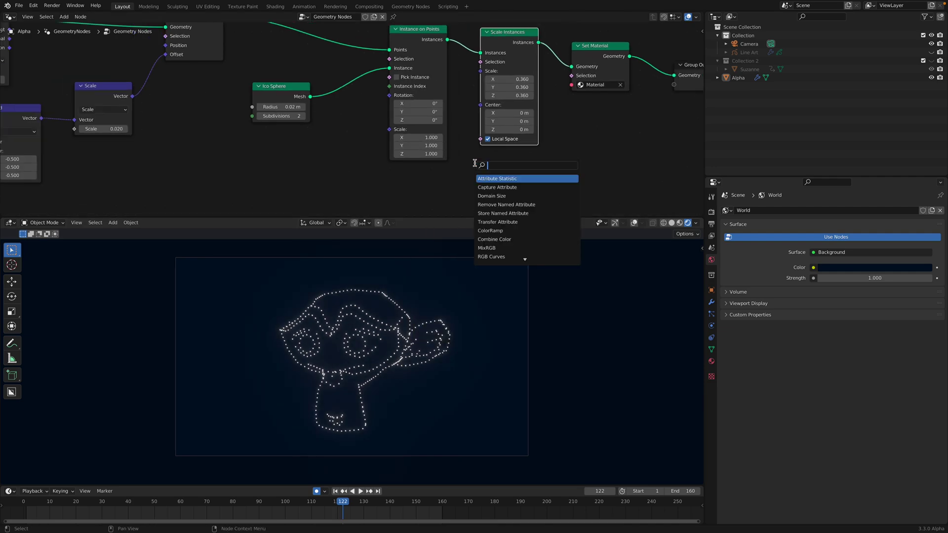
text(random)
key(Return)
click(300, 163)
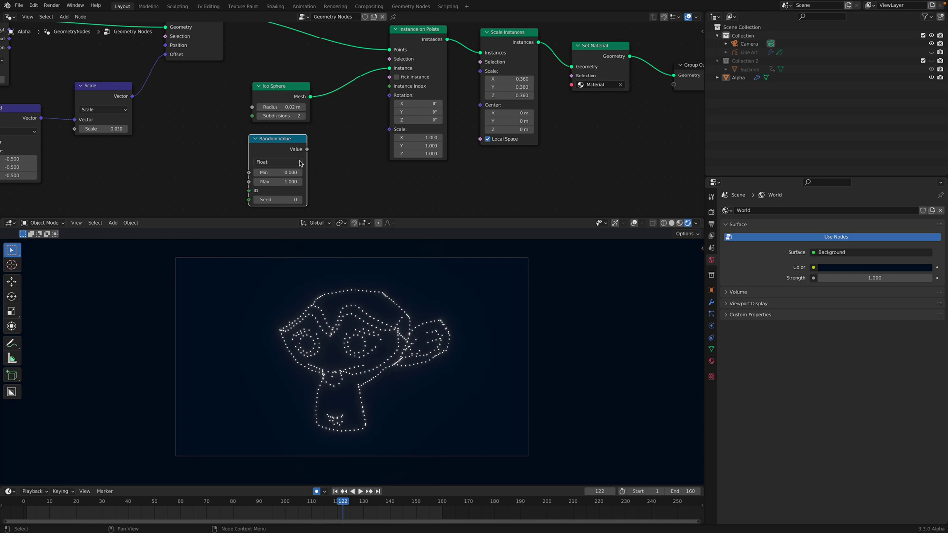
drag(306, 149, 422, 102)
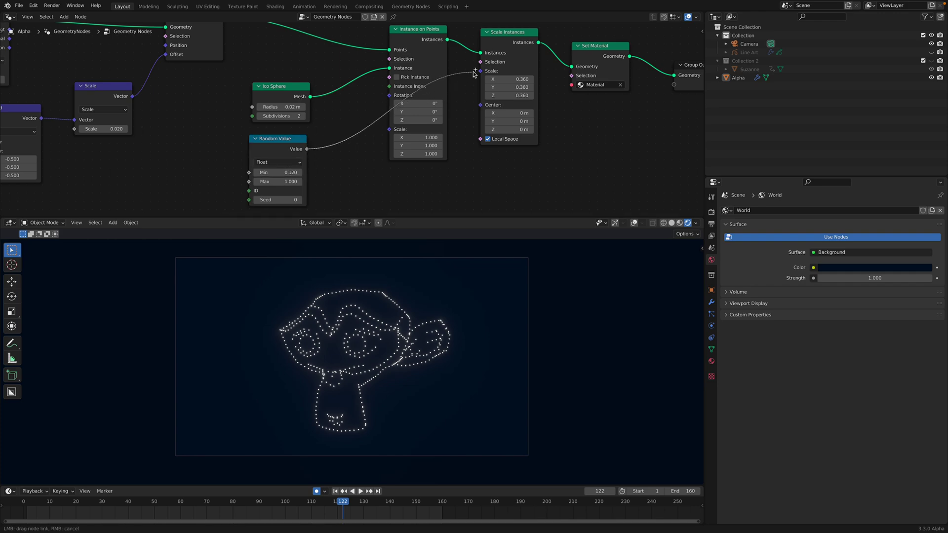
drag(483, 72, 481, 71)
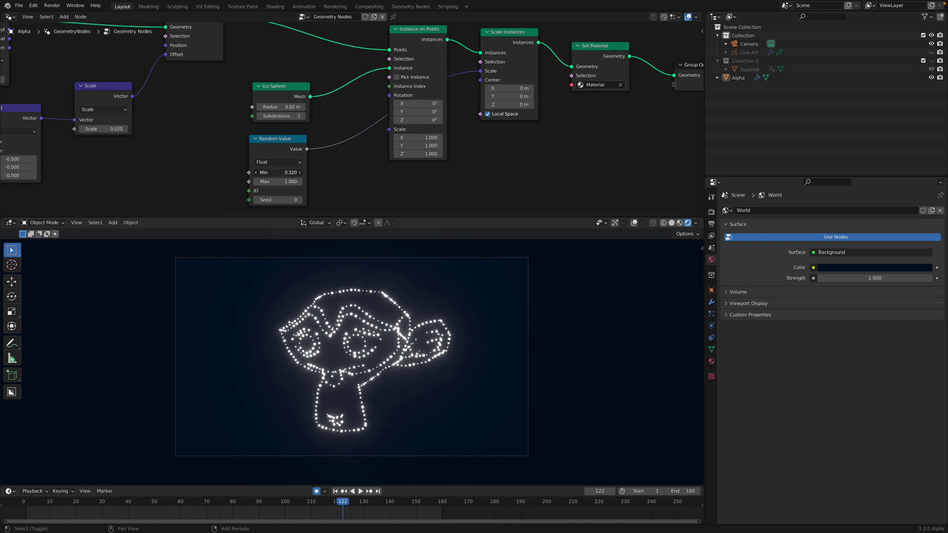
Set the Random Value node's Min to 0.160 and Max to 0.660, and play the animation.
mouse_move(278, 181)
mouse_down()
mouse_move(244, 181)
mouse_move(296, 172)
mouse_move(280, 182)
mouse_up()
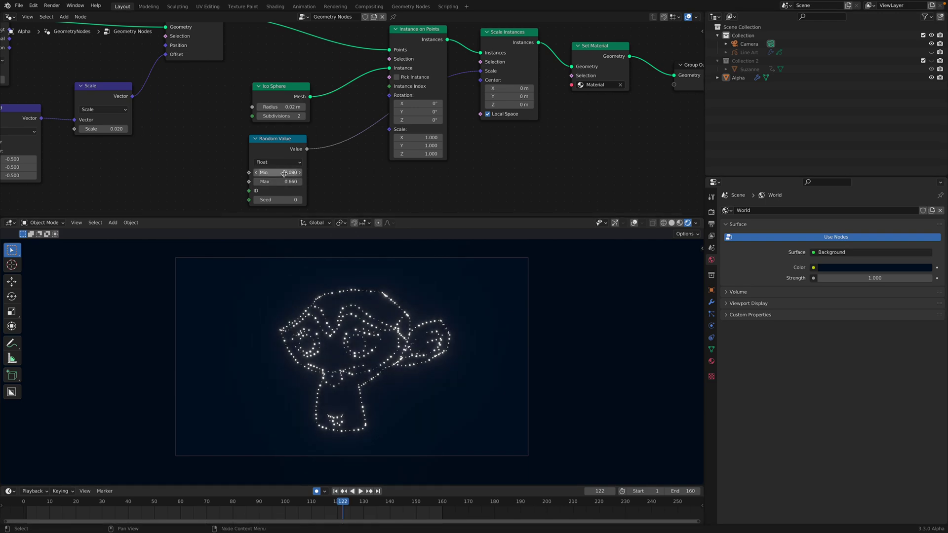
drag(277, 172, 279, 173)
key(space)
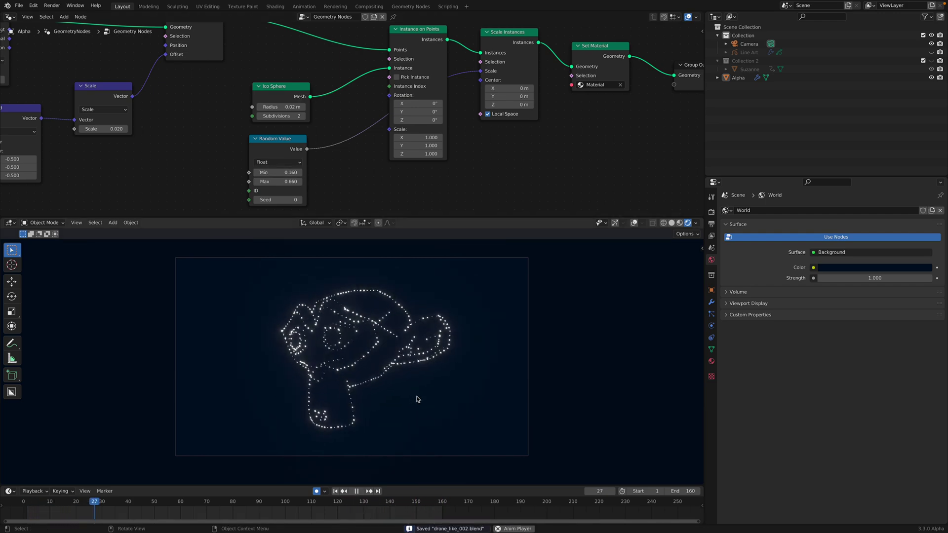
Test scatter factors such as 4.020 on the vector Scale node, settle on 0.040 and save the file.
middle_drag(154, 144, 243, 127)
key(space)
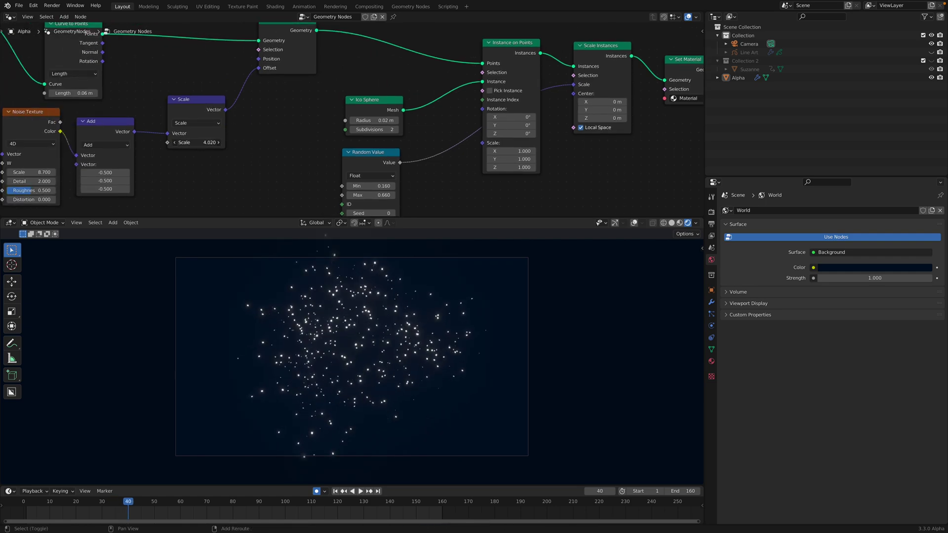
drag(197, 142, 178, 142)
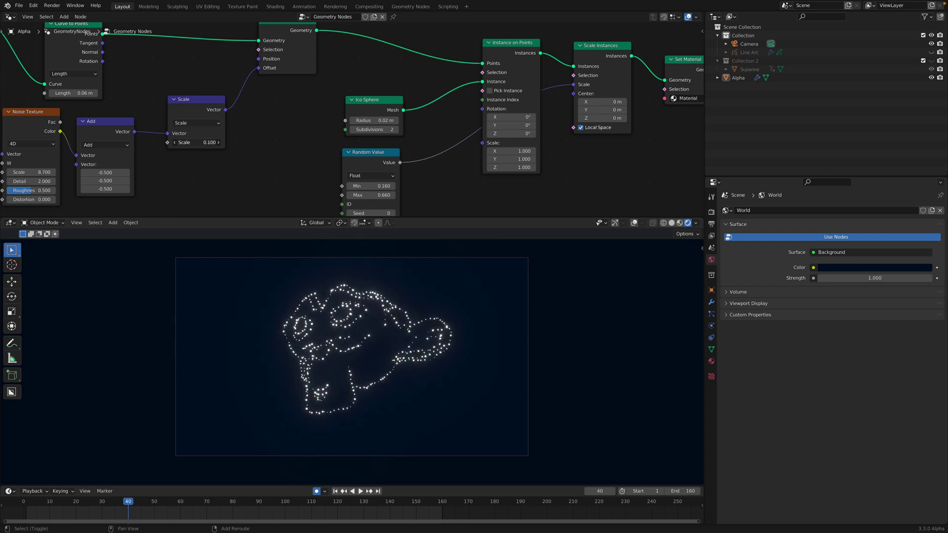
drag(196, 143, 198, 142)
key(space)
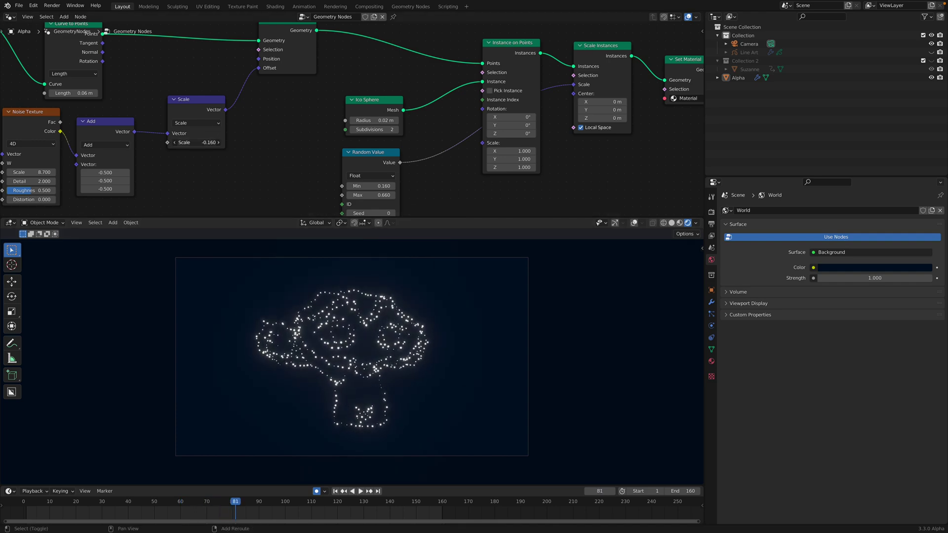
scroll(224, 141, down, 3)
key(ctrl+s)
Expose the vector Scale node's factor through a new Group Input node placed below the Add node.
middle_drag(224, 141, 345, 114)
scroll(315, 127, up, 2)
drag(335, 112, 317, 173)
text(gro)
key(Return)
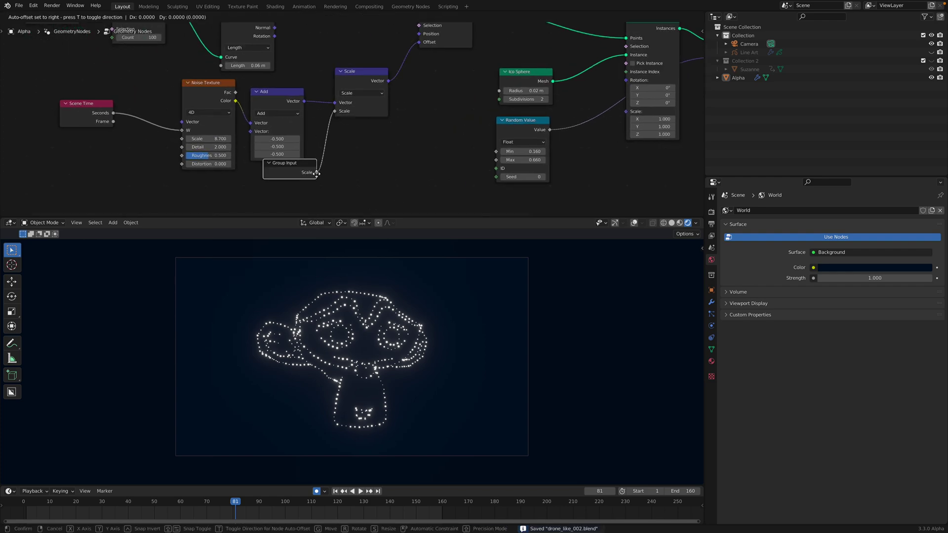
click(334, 173)
click(276, 173)
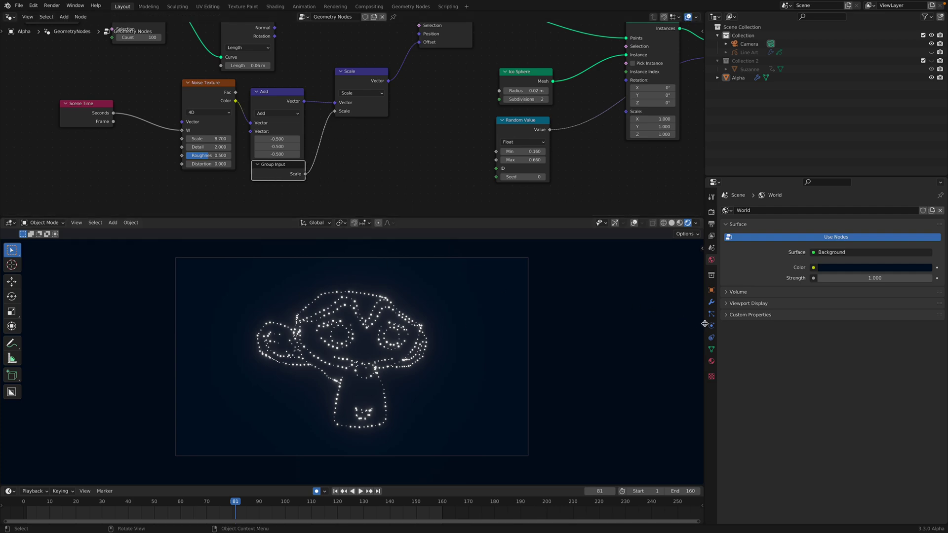
Set the modifier's exposed Scale value to 3.480 at frame 2 and insert a keyframe.
click(712, 302)
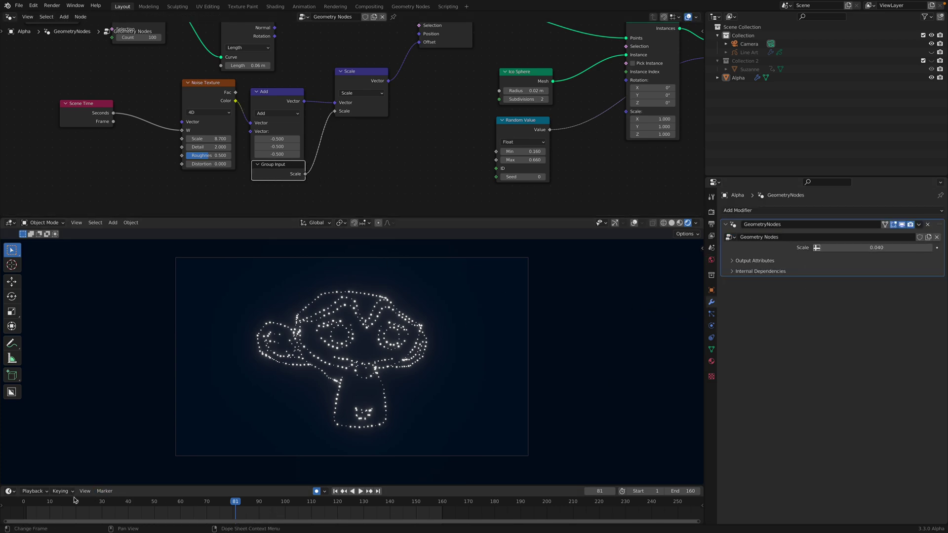
click(31, 503)
key(space)
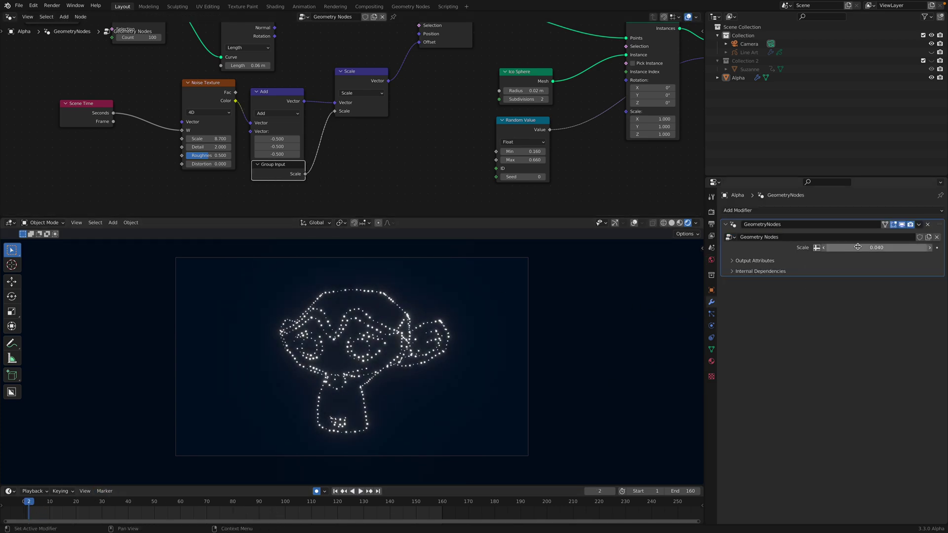
drag(840, 248, 923, 248)
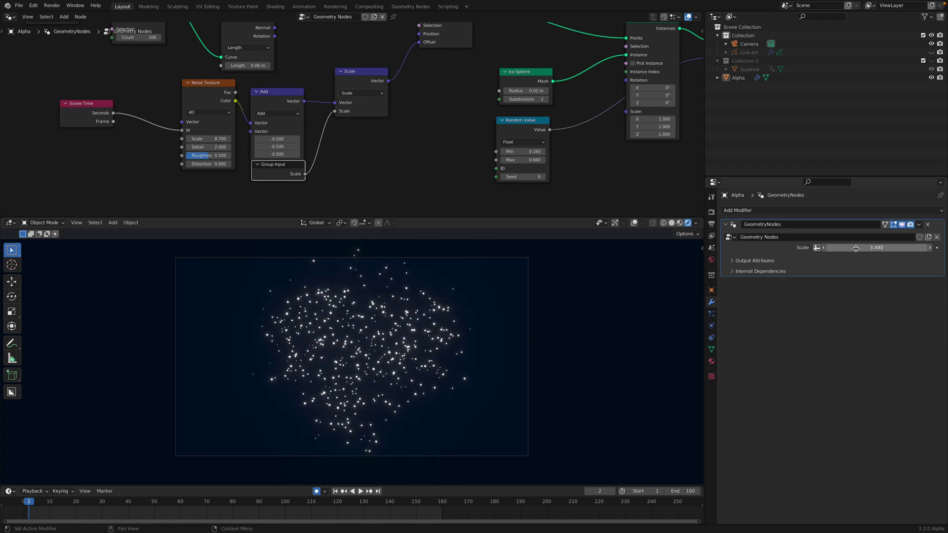
key(i)
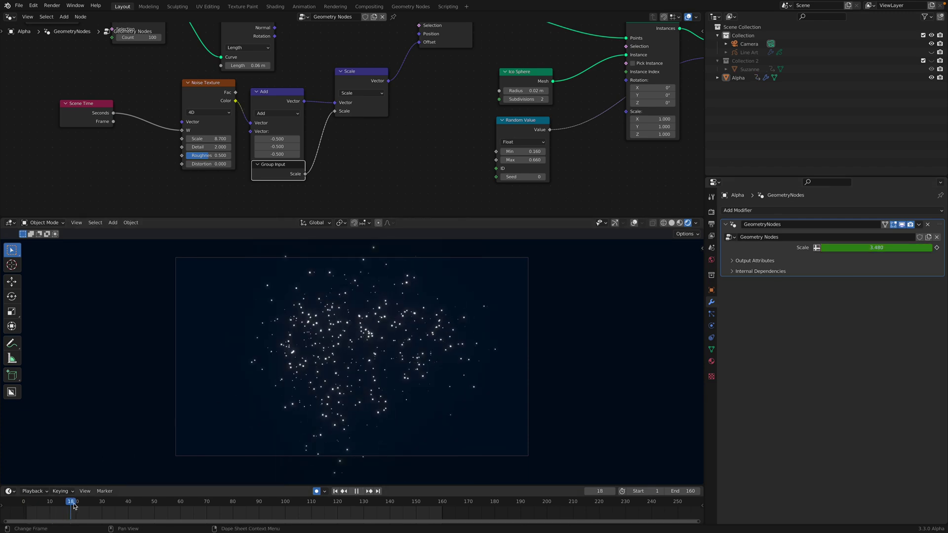
Key the modifier's Scale value at 0.003 on frame 19 and save the file.
double_click(869, 247)
text(0)
key(Return)
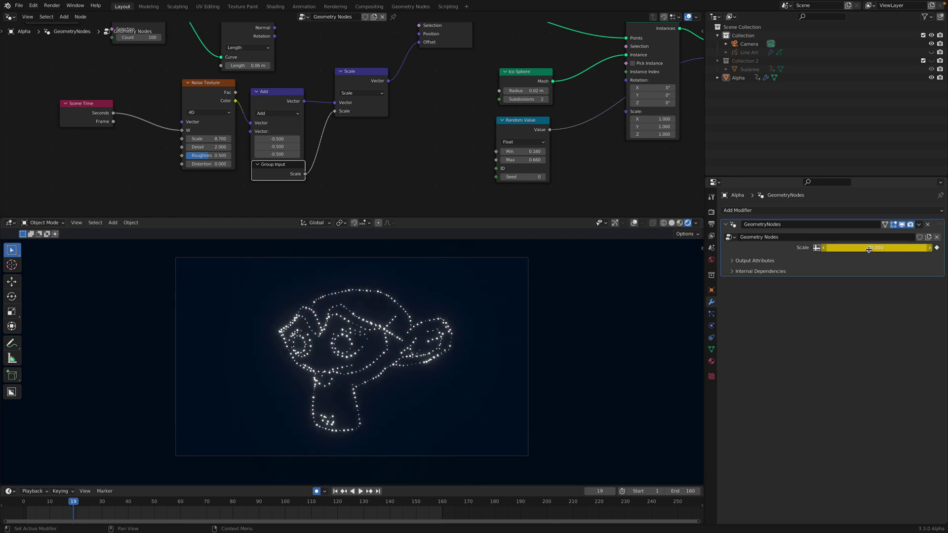
double_click(865, 250)
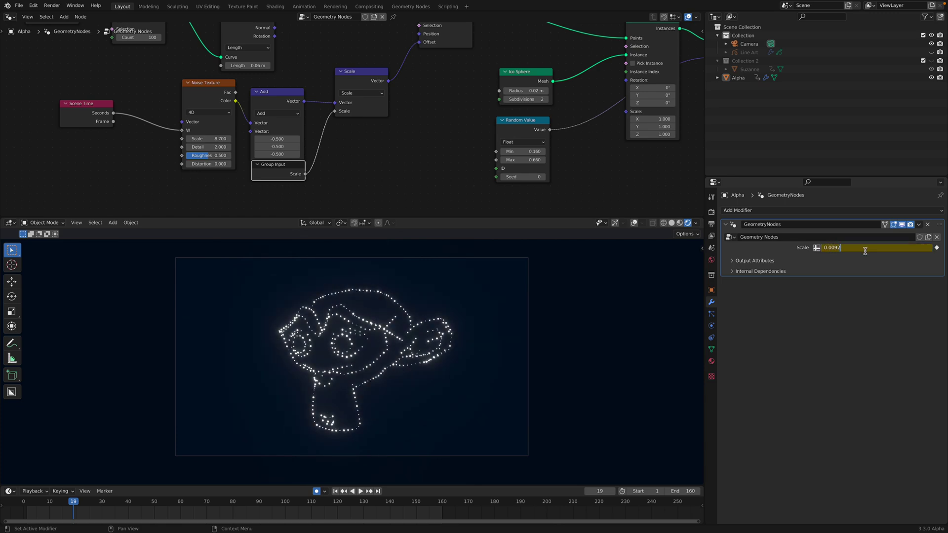
text(0.003)
key(Return)
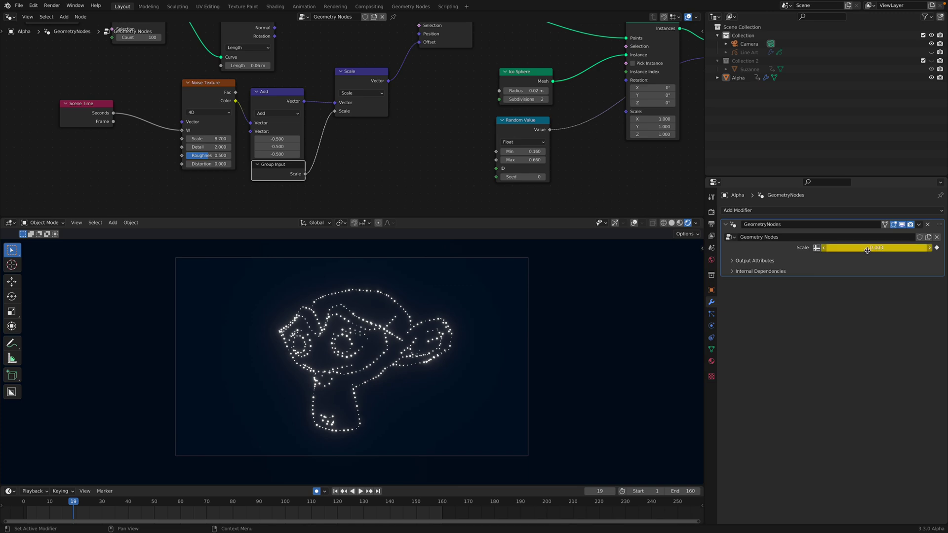
key(ctrl+s)
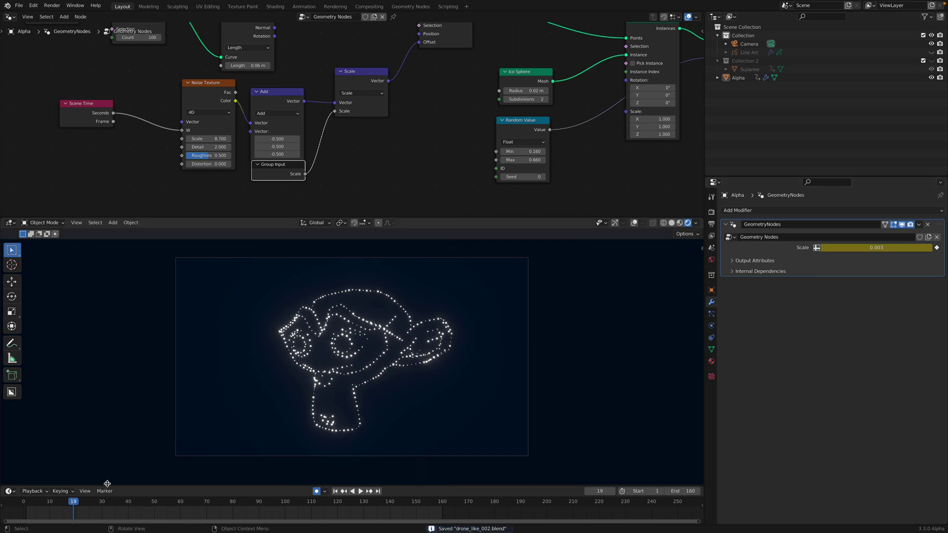
Play and scrub the animation to review how the scattered dots gather into the monkey head, and save the file.
mouse_move(40, 505)
mouse_down()
mouse_move(51, 506)
mouse_move(23, 504)
mouse_up()
key(space)
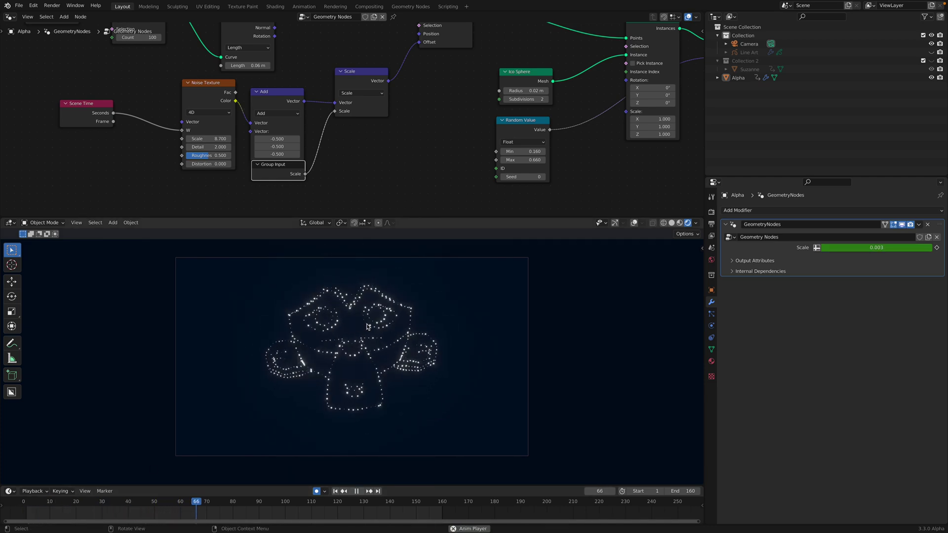
key(space)
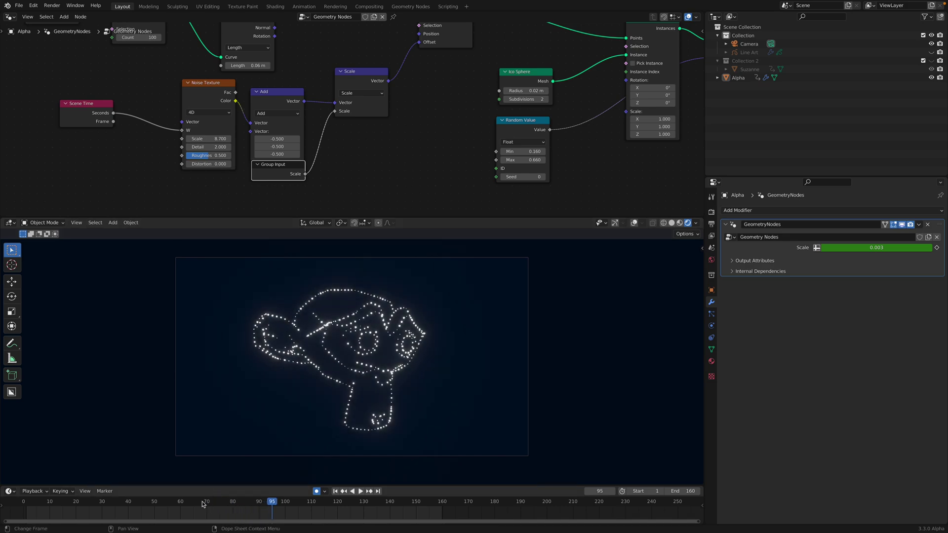
drag(202, 503, 408, 500)
key(ctrl+s)
Select the dotted Alpha object and bring its Scale animation curve into view in the Graph Editor.
click(401, 325)
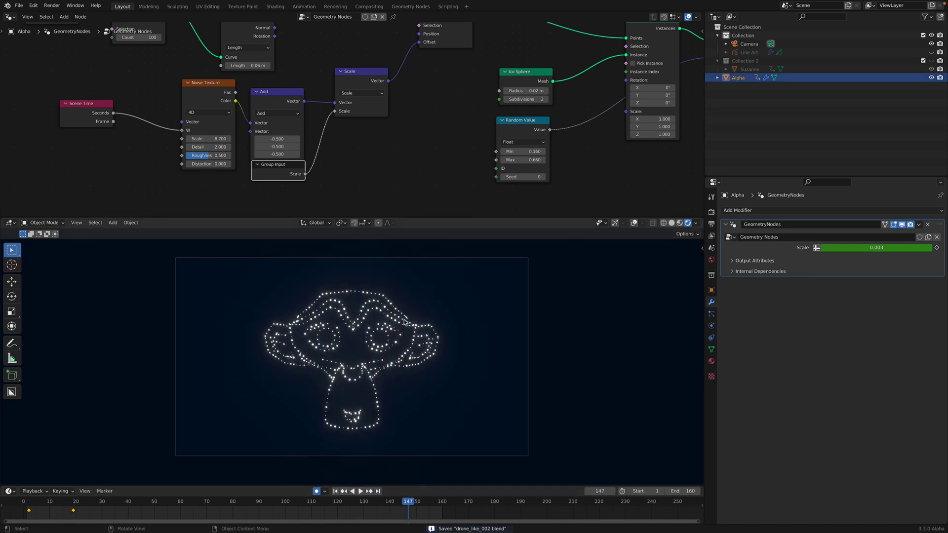
click(10, 16)
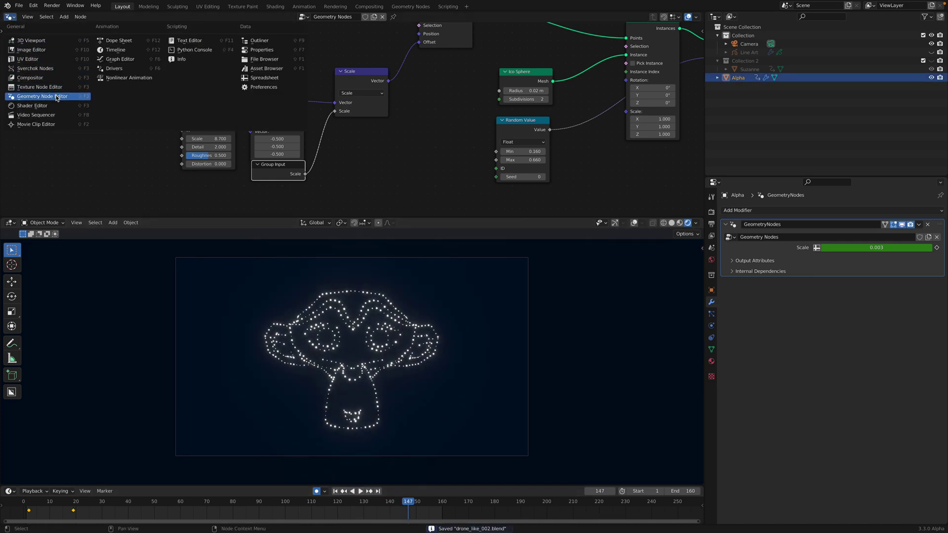
click(113, 59)
ctrl+middle_drag(381, 96, 285, 88)
middle_drag(262, 78, 380, 84)
scroll(380, 87, up, 1)
Move the second keyframe of the Scale curve along the time axis to frame 61.
drag(364, 110, 413, 154)
key(g)
key(x)
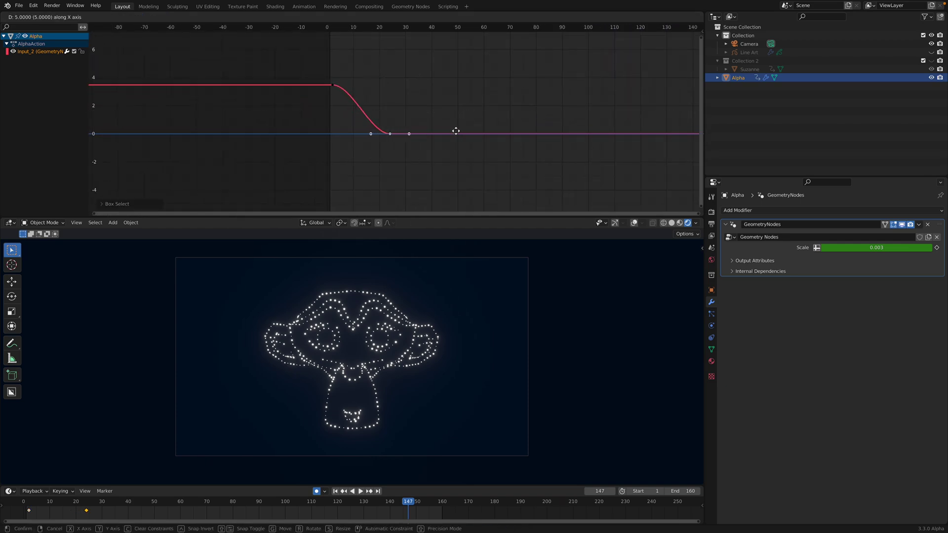
click(536, 135)
Set both keyframes of the Scale curve to linear interpolation, preview the playback briefly, and save the file.
click(425, 104)
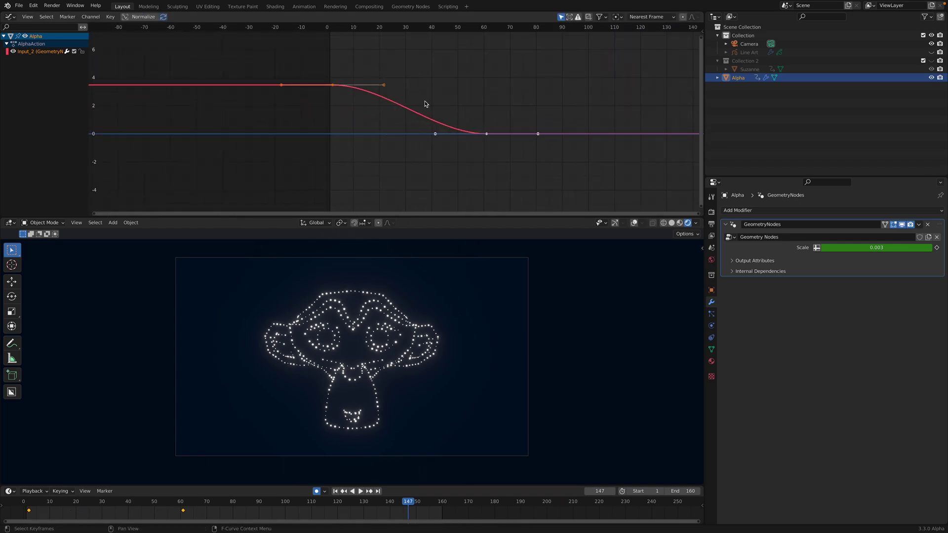
click(109, 17)
mouse_move(157, 154)
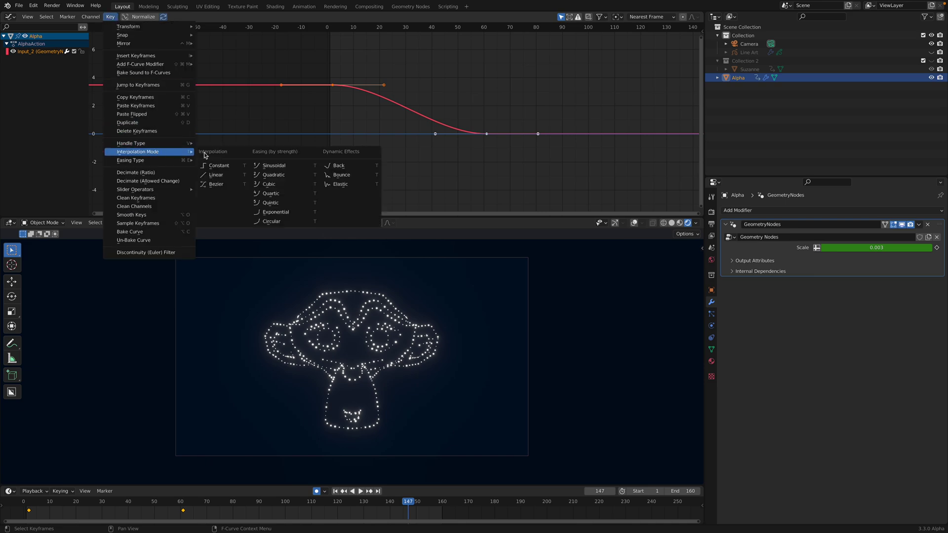
click(216, 175)
click(475, 74)
key(space)
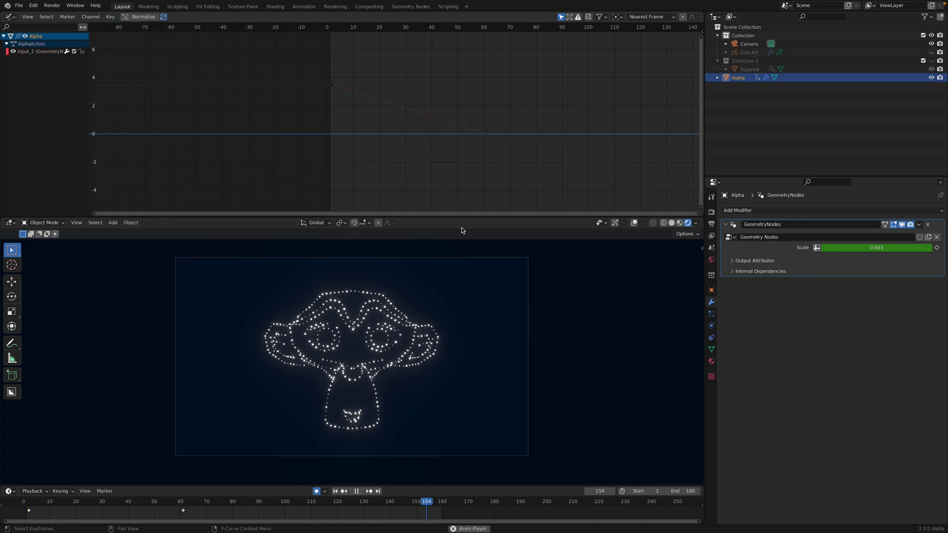
key(space)
key(ctrl+s)
Return to frame 1, shift the second Scale keyframe slightly later on the timeline, and deselect the dotted object.
click(336, 492)
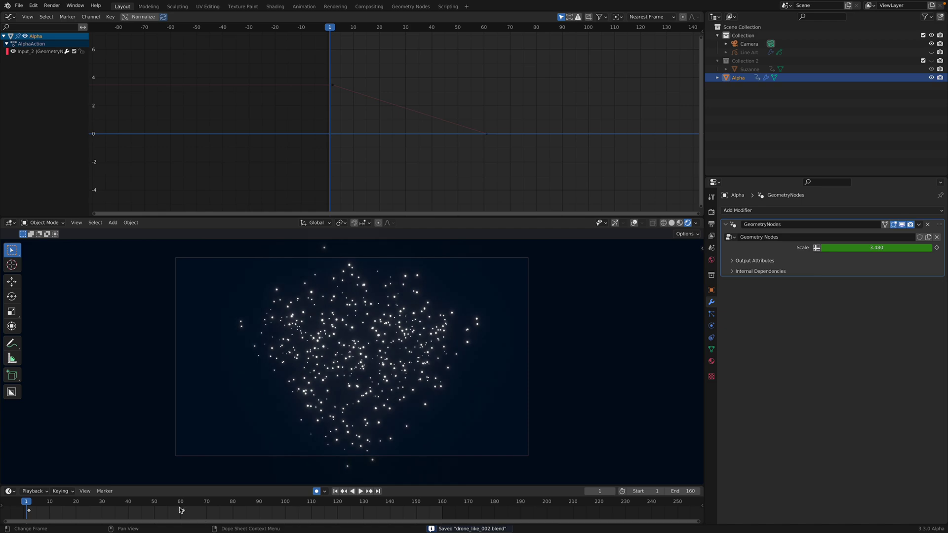
click(183, 511)
key(g)
click(187, 511)
click(416, 362)
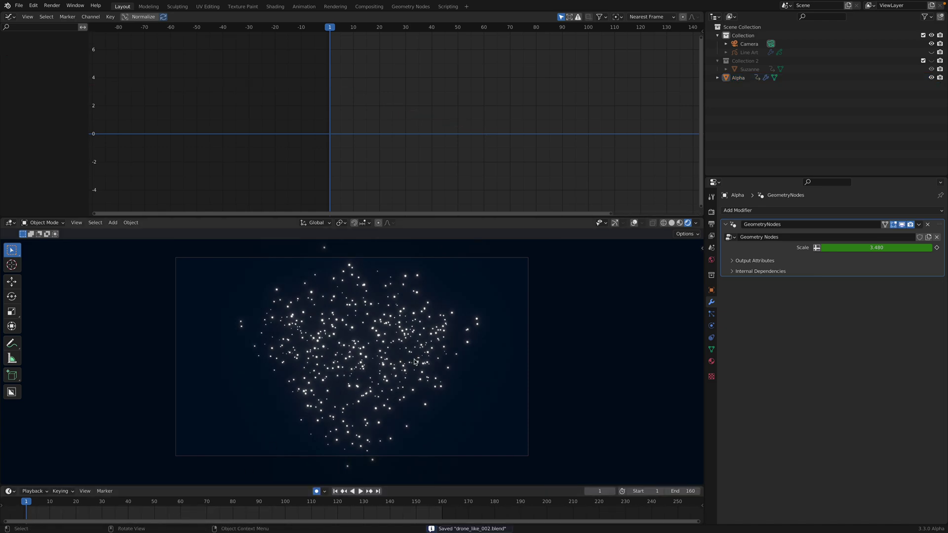
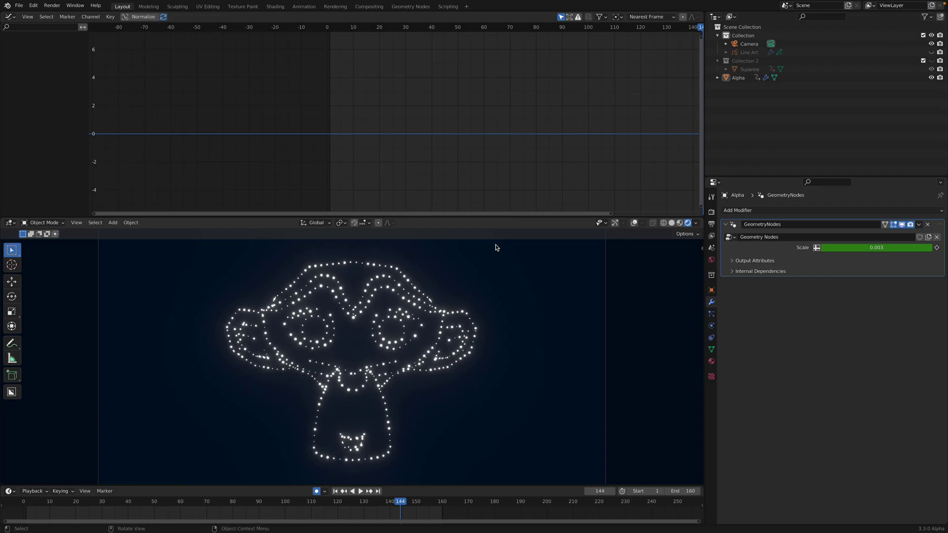
Save the file and scrub the animation to frame 80.
key(ctrl+s)
drag(349, 506, 235, 496)
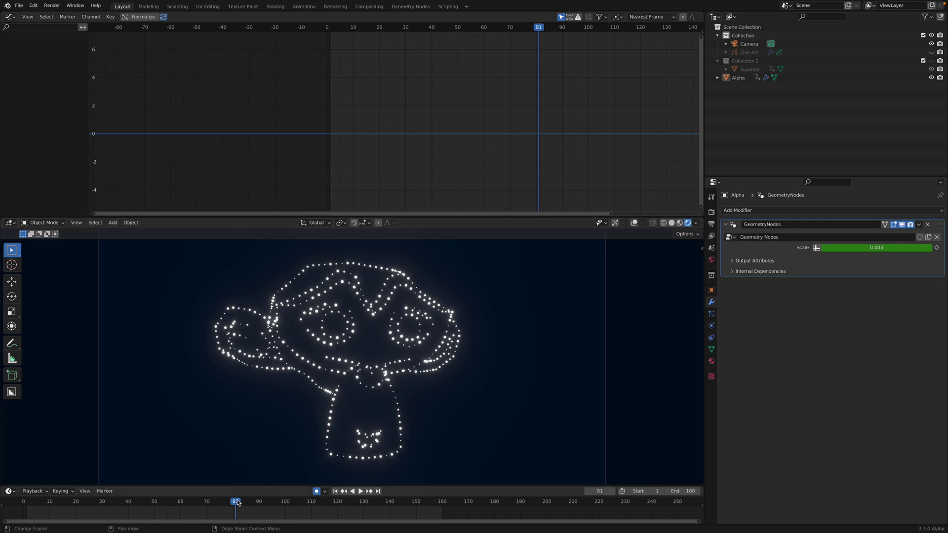
mouse_move(237, 503)
mouse_down()
mouse_move(259, 502)
mouse_move(178, 502)
mouse_move(335, 497)
mouse_move(233, 502)
mouse_up()
Show the dots' material in the Shader Editor and add a Hue Saturation Value node beside the Principled shader.
click(10, 16)
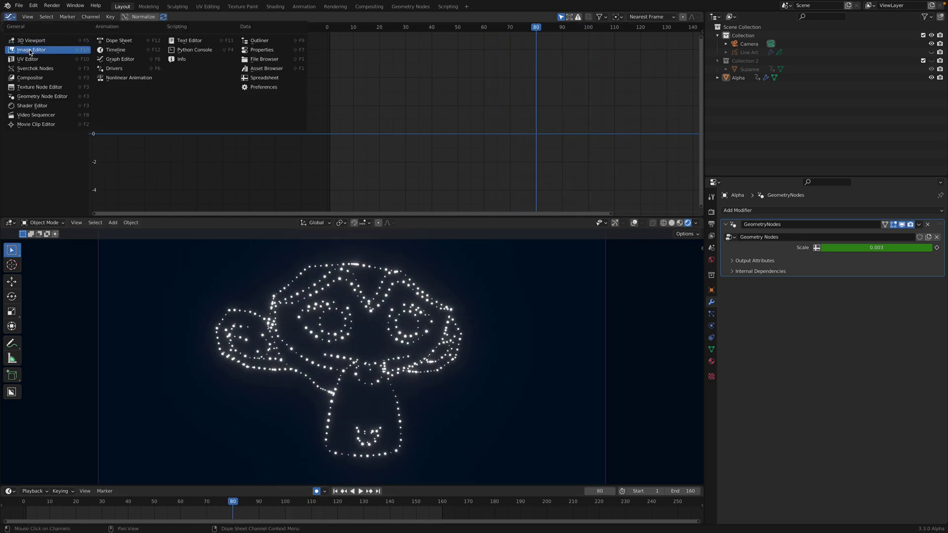
click(32, 105)
key(Home)
key(shift+a)
text(hue)
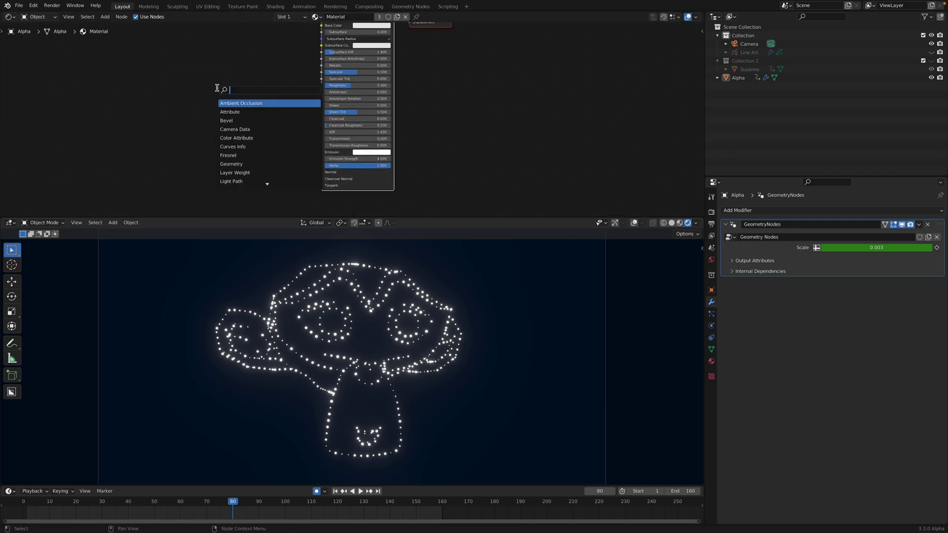
key(Return)
click(213, 101)
Add an Object Info node, connect its Random output to Hue, and feed the Hue Saturation Value colour into the shader's Emission.
key(shift+a)
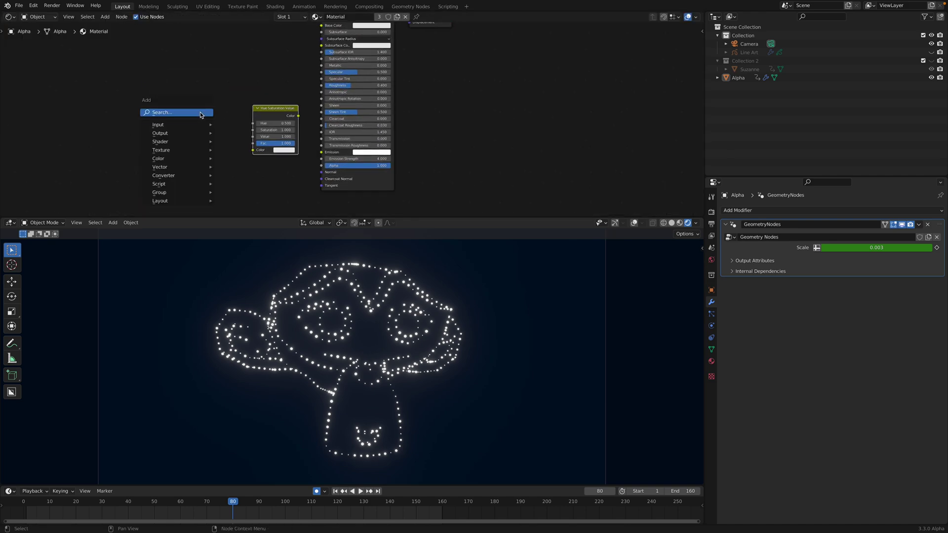
text(objec)
key(Return)
click(161, 116)
scroll(163, 119, up, 1)
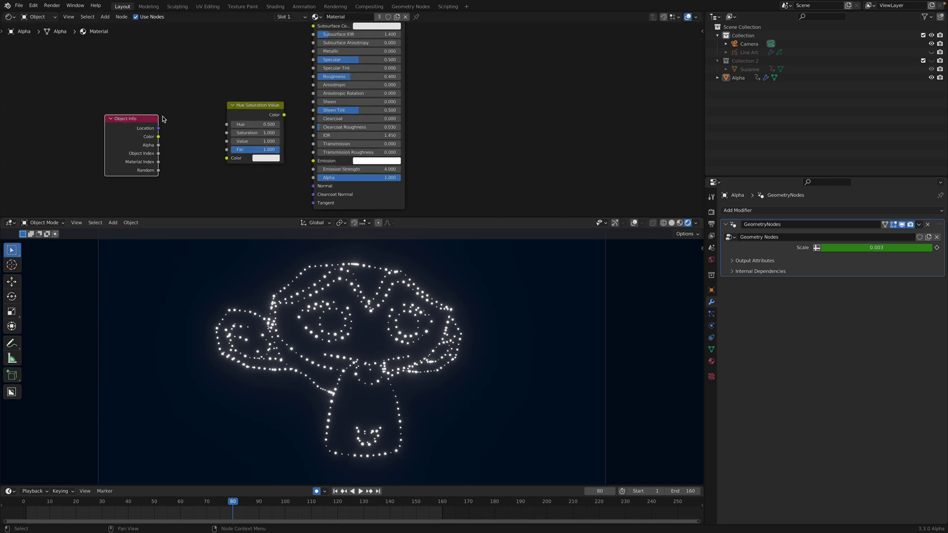
drag(158, 170, 227, 125)
drag(284, 114, 314, 161)
Tint the Hue Saturation Value node's input colour pale yellow, with hue 0.162 and saturation 0.391.
click(267, 159)
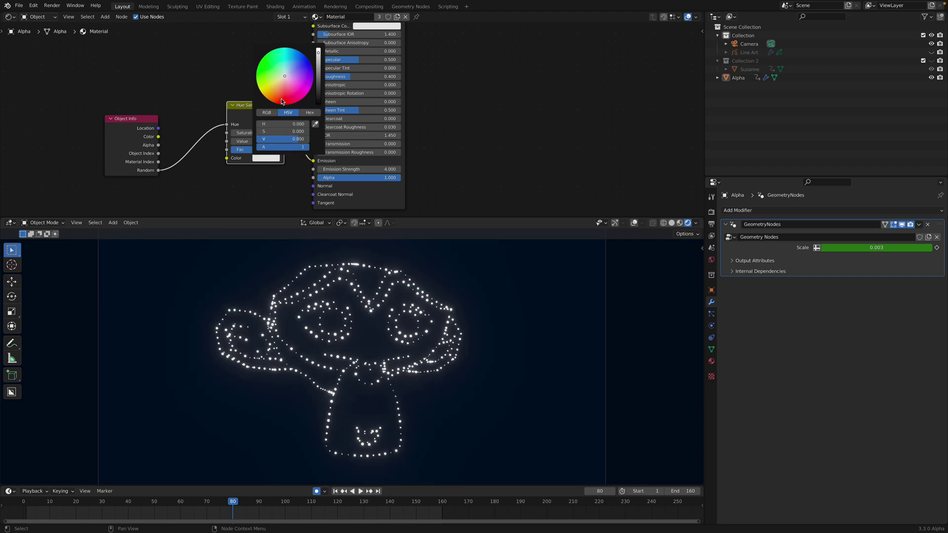
drag(277, 131, 303, 131)
mouse_move(286, 96)
mouse_down()
mouse_move(269, 85)
mouse_move(279, 78)
mouse_up()
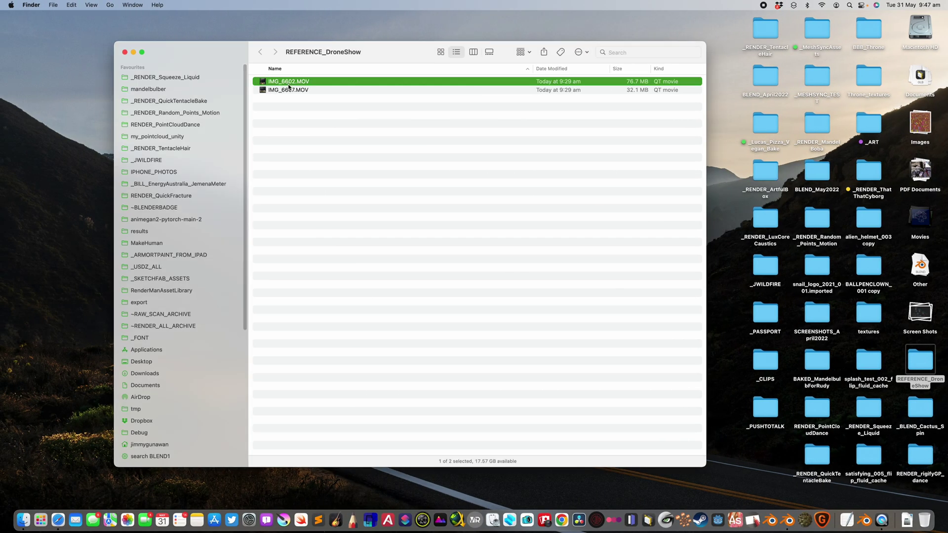
Switch to the REFERENCE_DroneShow folder, open IMG_6602.MOV and scrub through it to examine the drone colours, and return to Blender.
click(290, 89)
key(space)
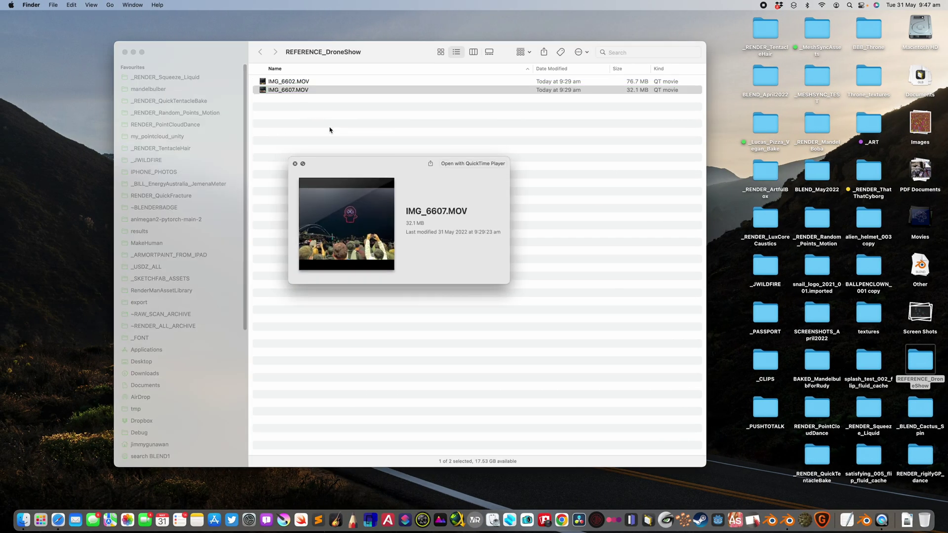
click(297, 167)
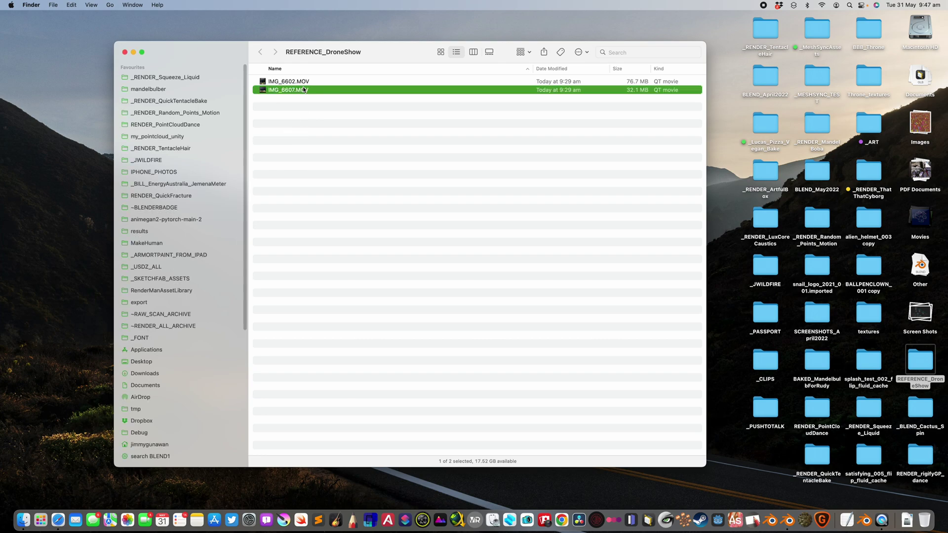
double_click(304, 82)
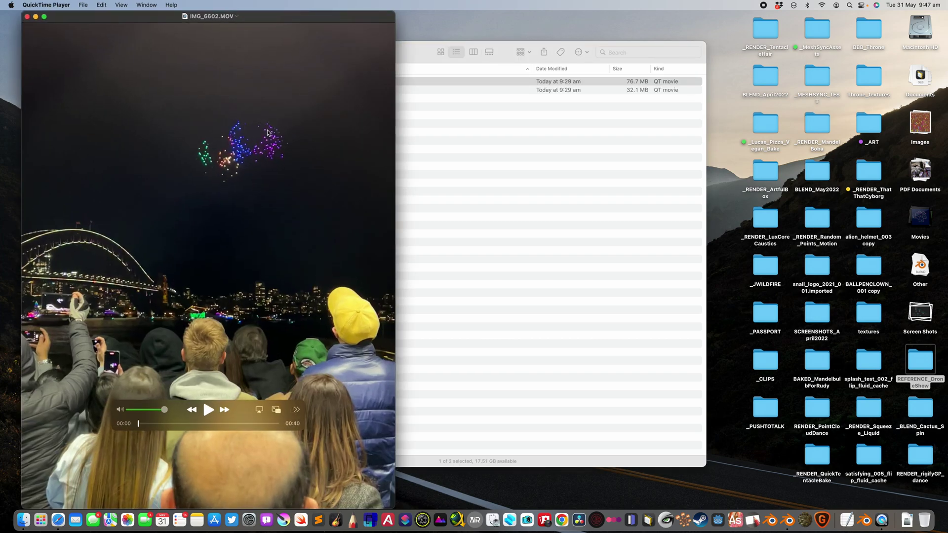
drag(268, 132, 319, 132)
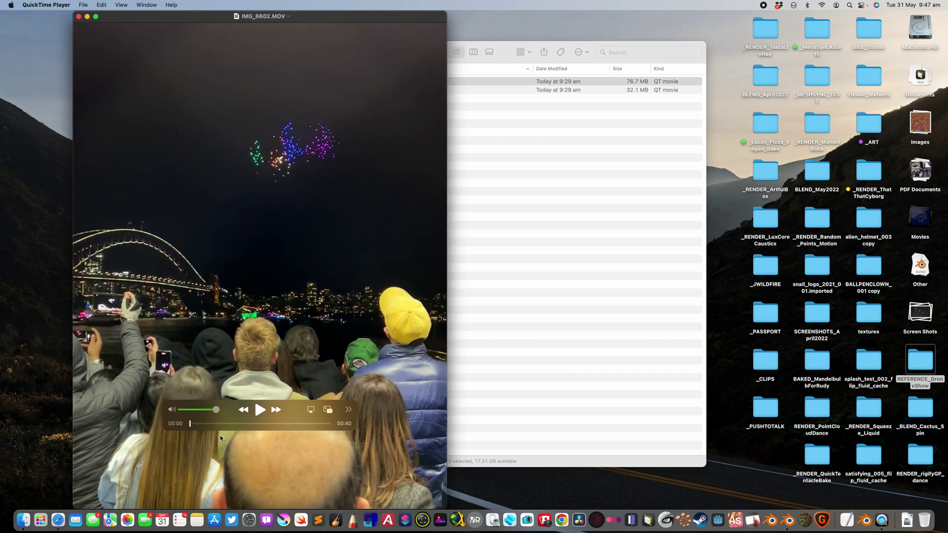
drag(192, 424, 311, 423)
key(ctrl+Right)
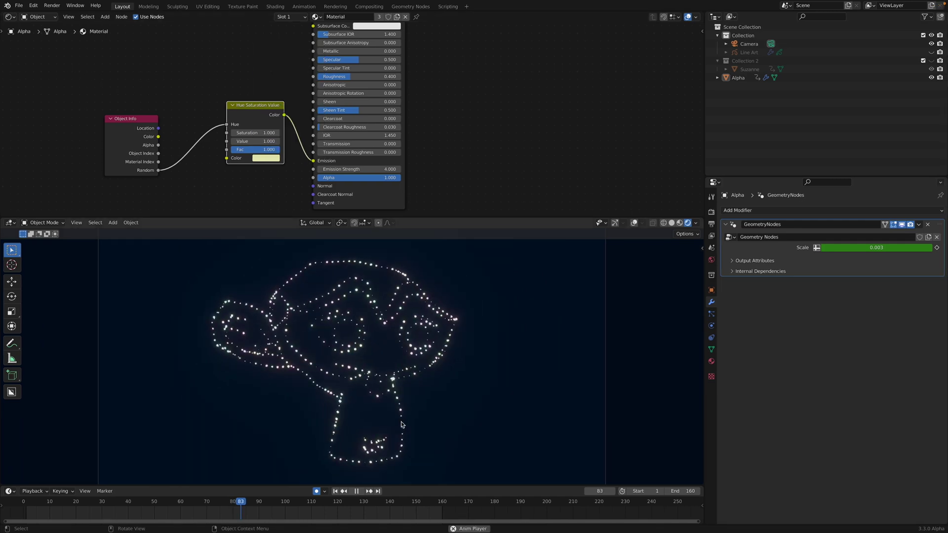
Change the Hue Saturation Value node's input colour to a strongly saturated crimson red.
click(265, 159)
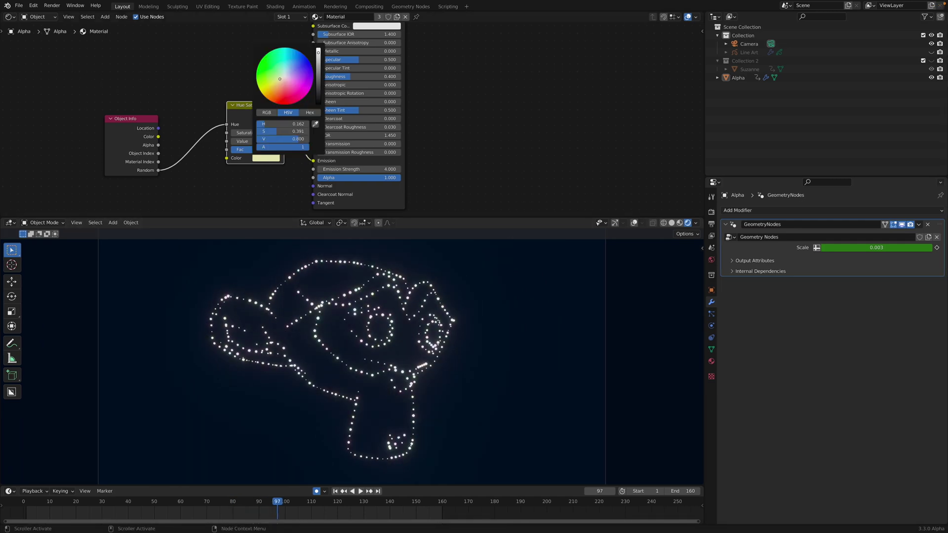
drag(285, 82, 287, 87)
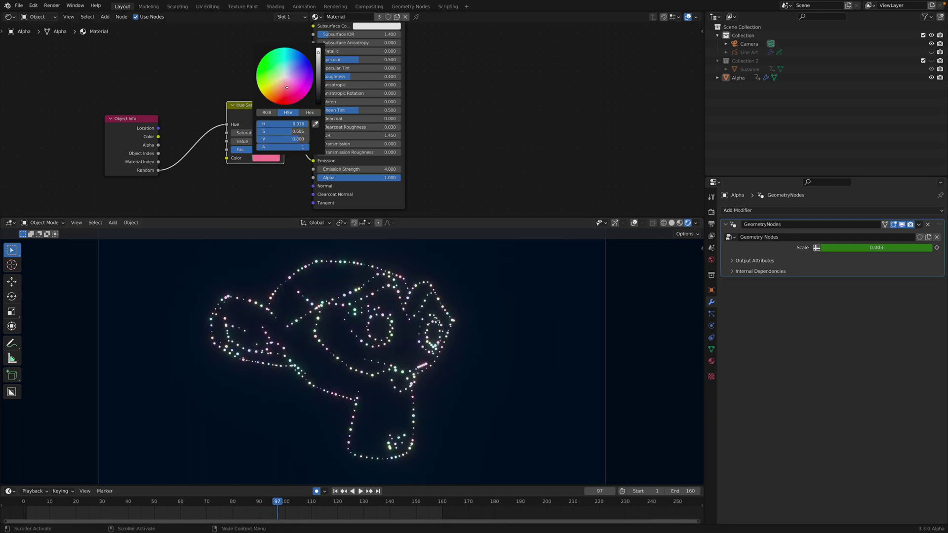
click(231, 80)
scroll(242, 101, down, 3)
middle_drag(242, 101, 276, 83)
Play and scrub the animation up to frame 103 to review the randomly coloured dots.
key(space)
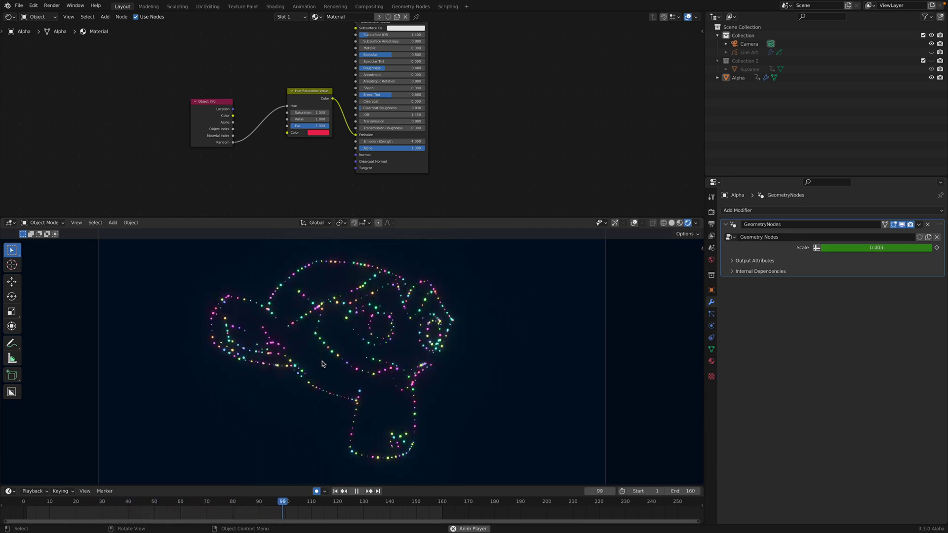
key(space)
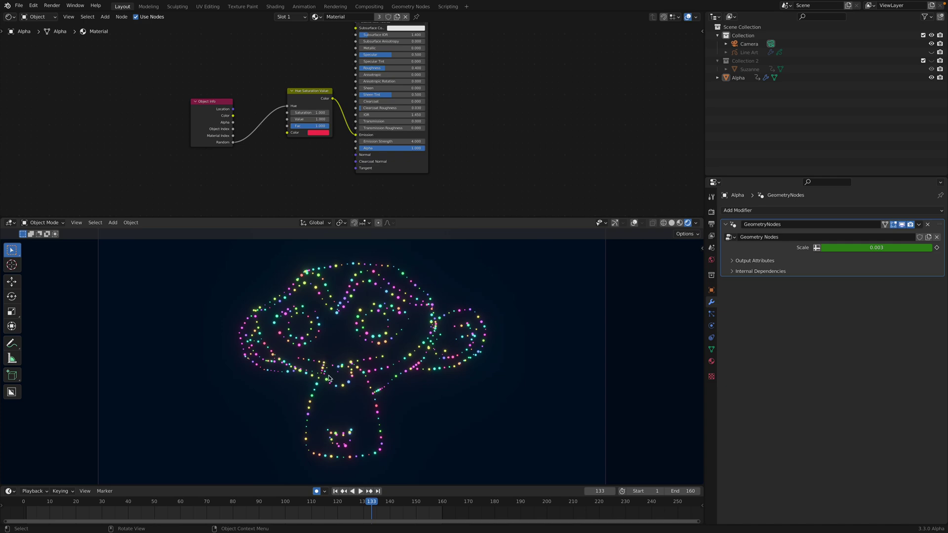
click(68, 503)
key(space)
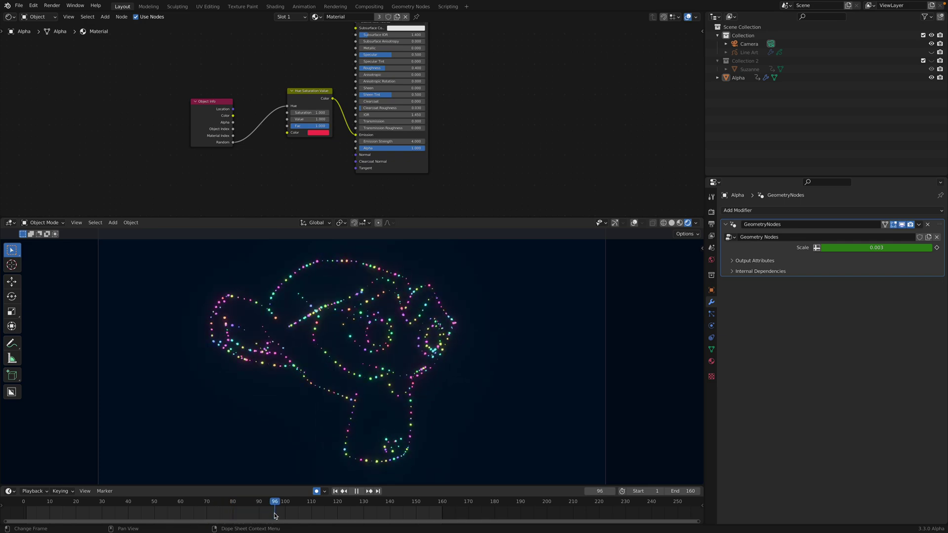
key(space)
mouse_move(278, 504)
mouse_down()
mouse_move(307, 501)
mouse_move(293, 497)
mouse_up()
Show the object's node tree in the Geometry Node Editor and mute the Random Value node that drives the instance scale.
click(8, 17)
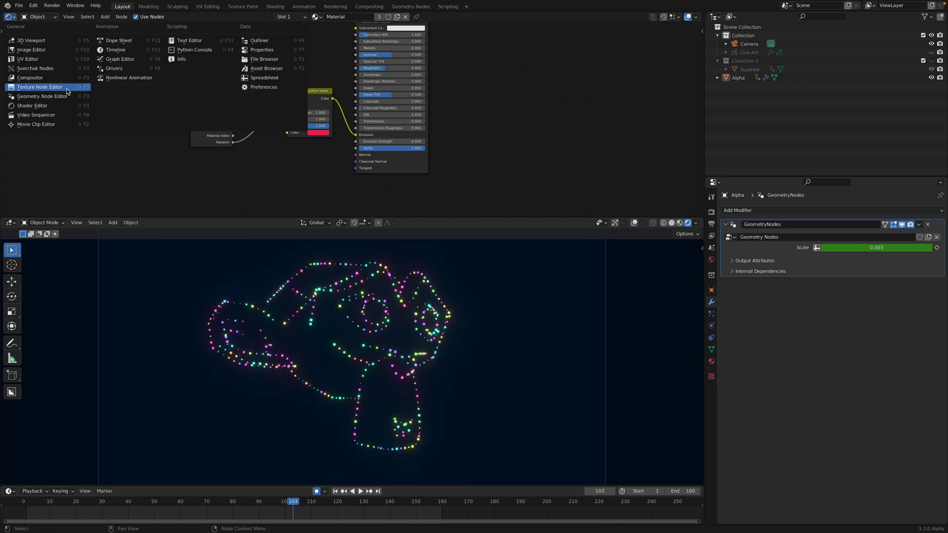
click(29, 88)
scroll(447, 111, up, 1)
middle_drag(455, 114, 431, 107)
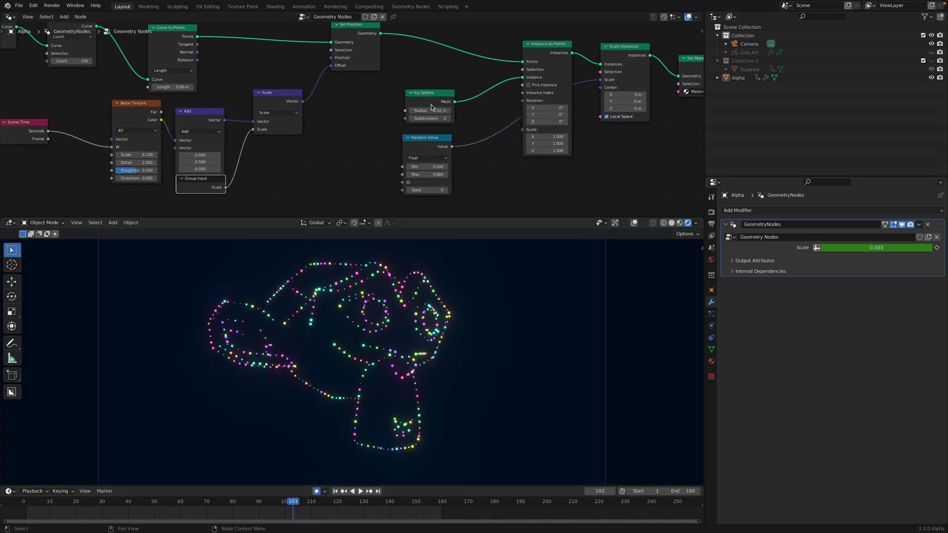
middle_drag(594, 95, 557, 93)
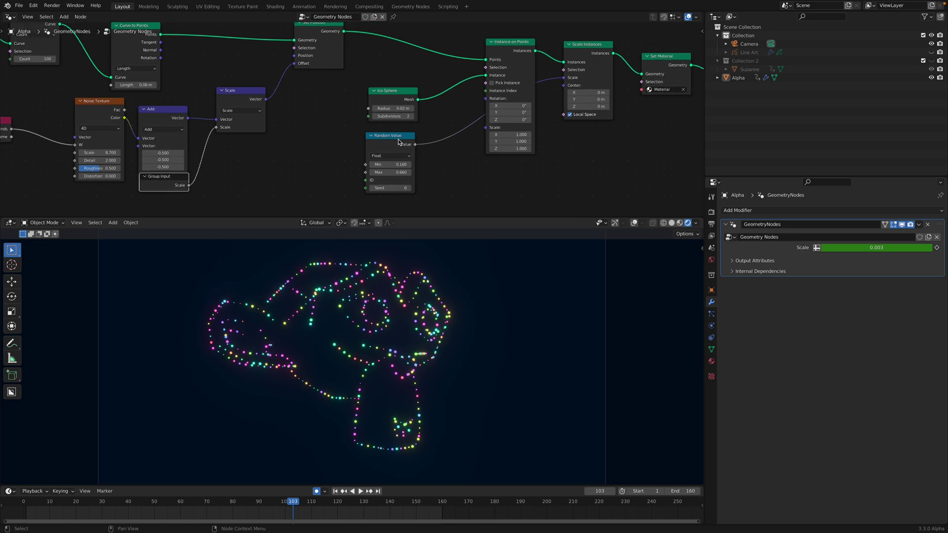
click(399, 140)
key(m)
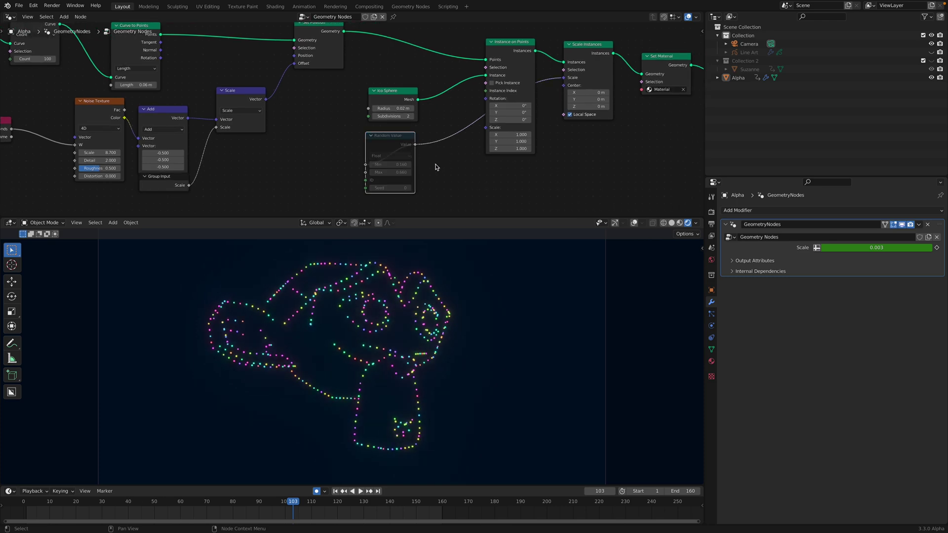
Play the animation to review the evenly sized dots and examine the noise texture and scale nodes.
key(space)
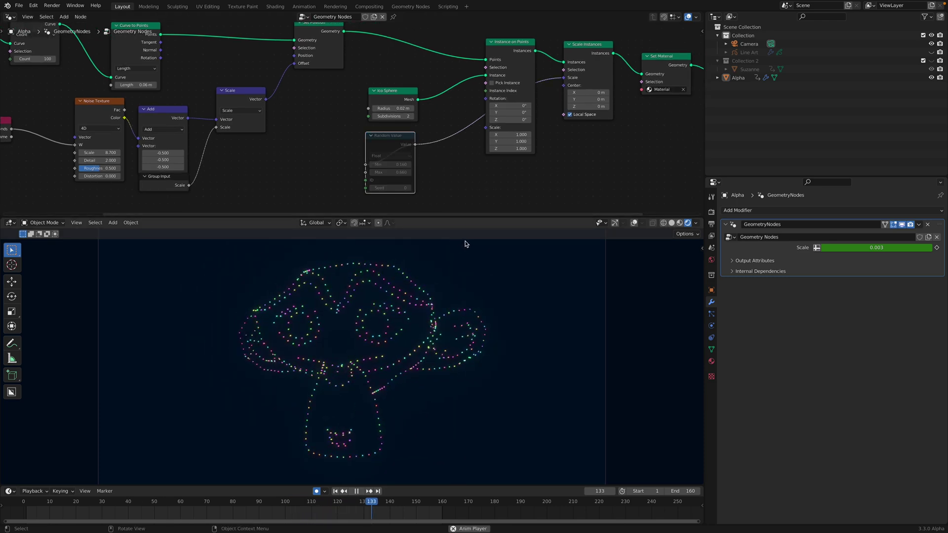
key(space)
middle_drag(272, 153, 298, 118)
middle_drag(257, 94, 268, 111)
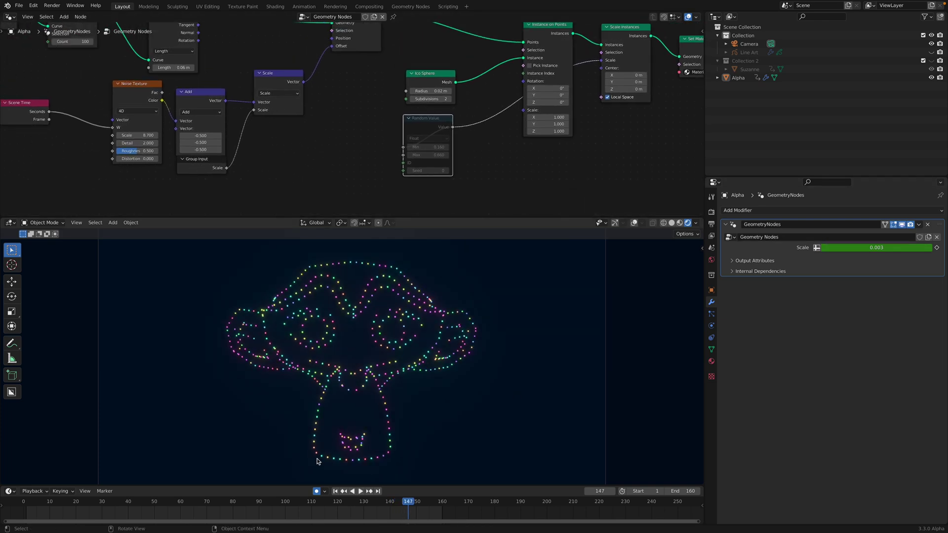
Key the modifier's Scale value at 0.131 on frame 66 and save the file.
drag(155, 504, 196, 516)
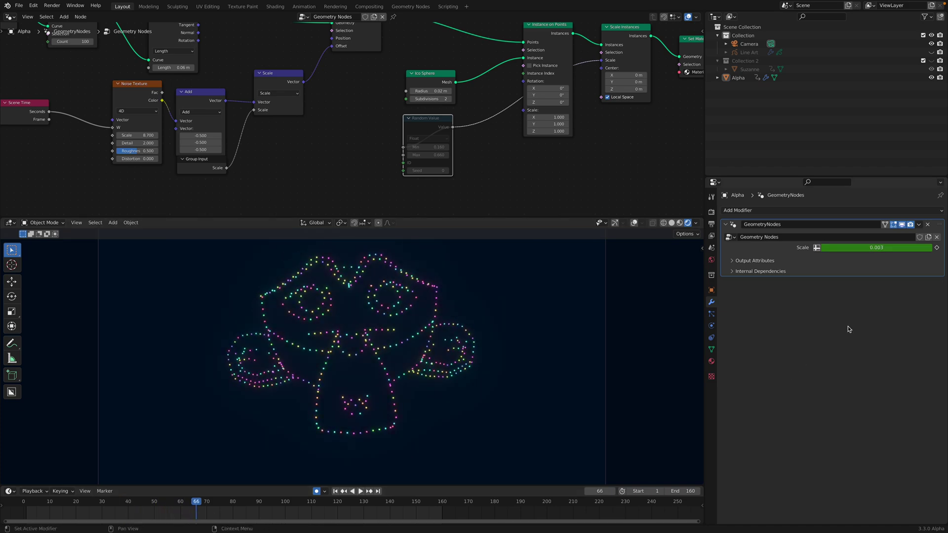
drag(874, 248, 880, 247)
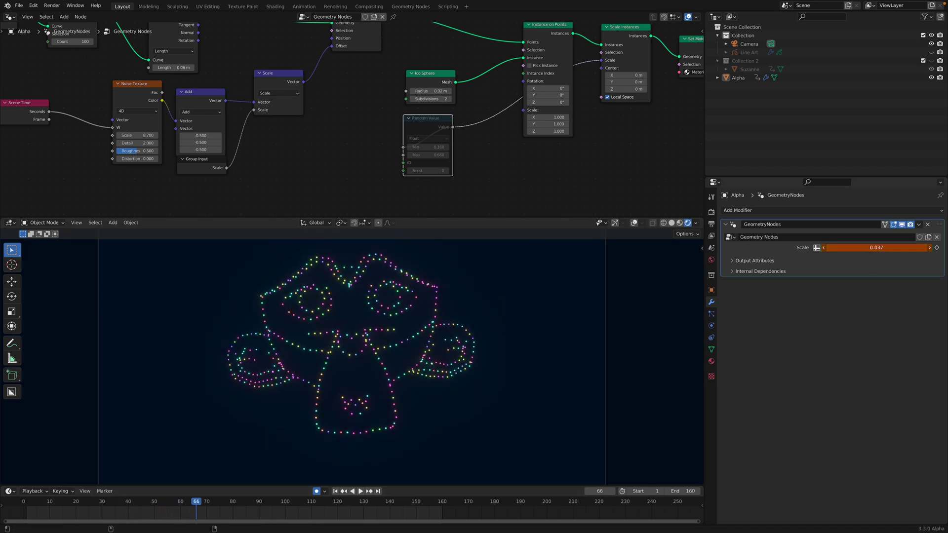
key(i)
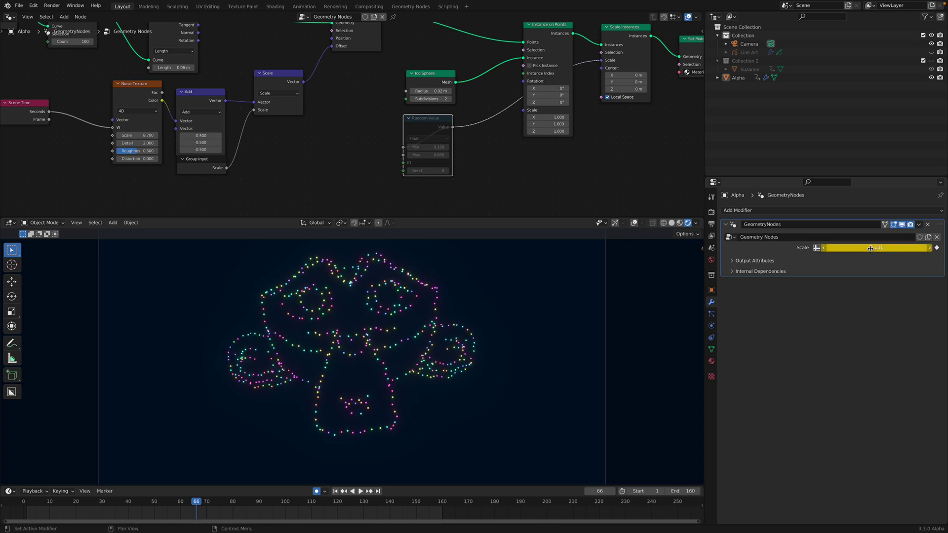
drag(875, 248, 878, 247)
key(i)
key(ctrl+s)
Replay the animation from about frame 45 to review the dots' scatter, and go to frame 95.
key(space)
click(142, 504)
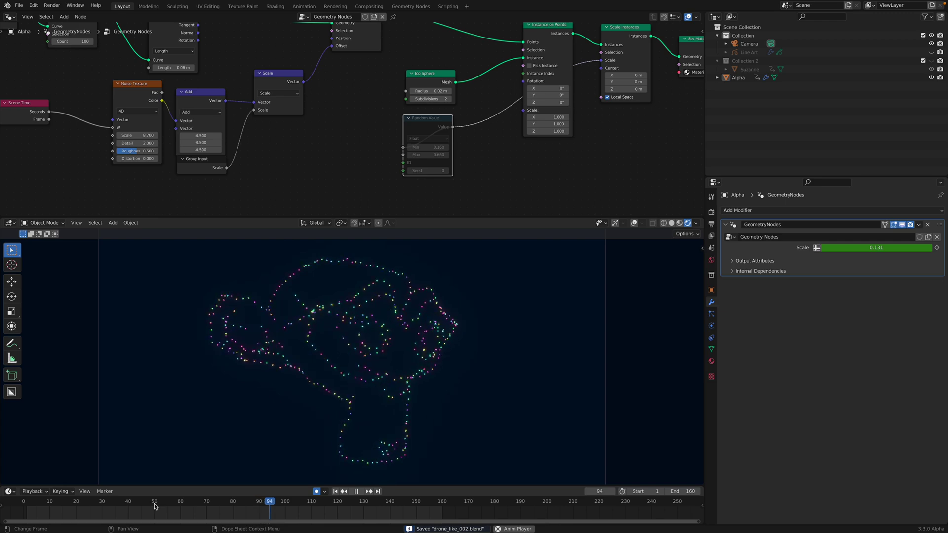
key(space)
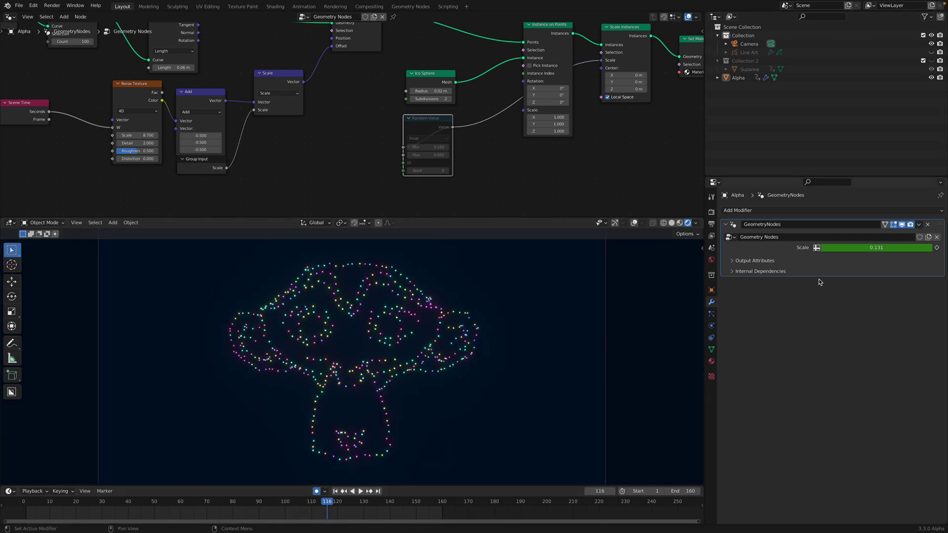
click(272, 503)
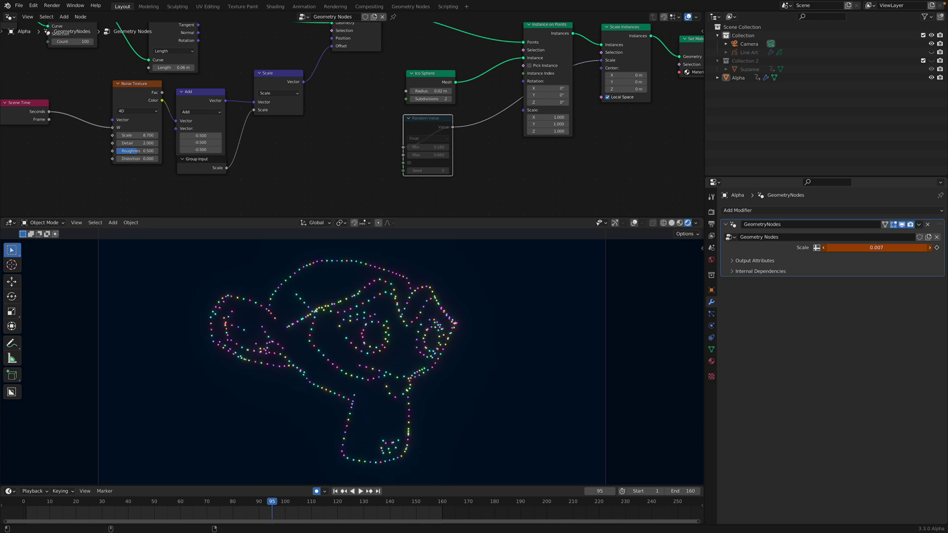
Key the modifier's Scale value at 0.007 on frame 95, preview the playback and save the file.
key(i)
key(ctrl+s)
key(space)
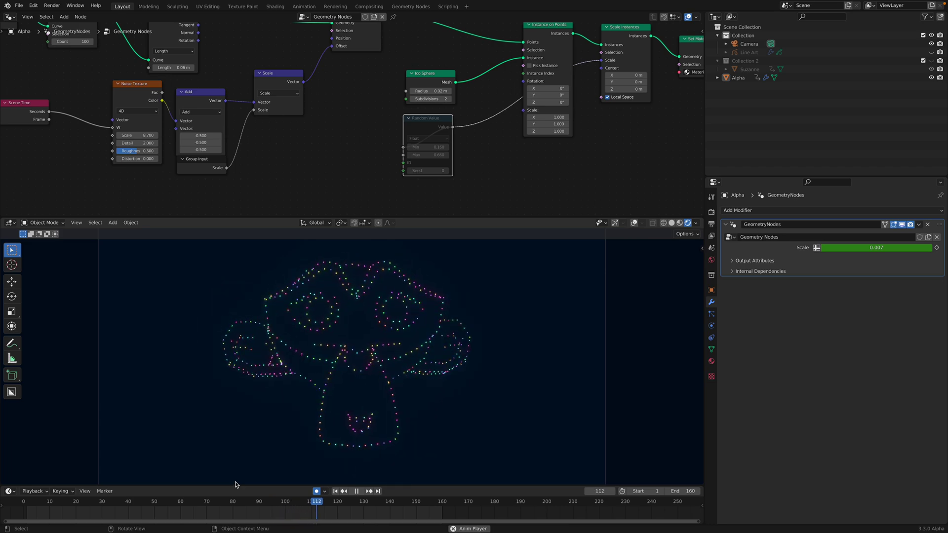
key(ctrl+s)
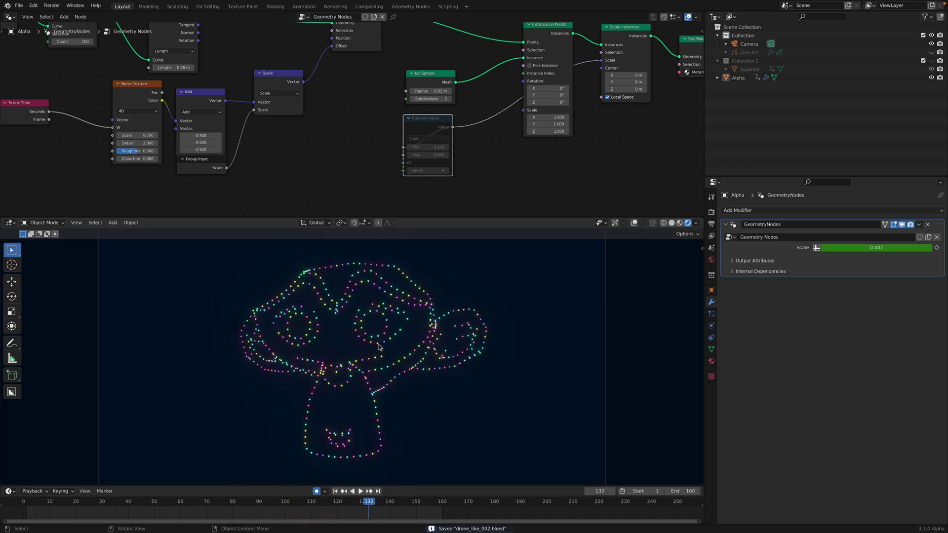
Go to frame 149, raise the modifier's keyed Scale value to 0.107 and play the animation through to review it.
click(424, 503)
mouse_move(424, 503)
mouse_down()
mouse_move(381, 508)
mouse_move(413, 507)
mouse_up()
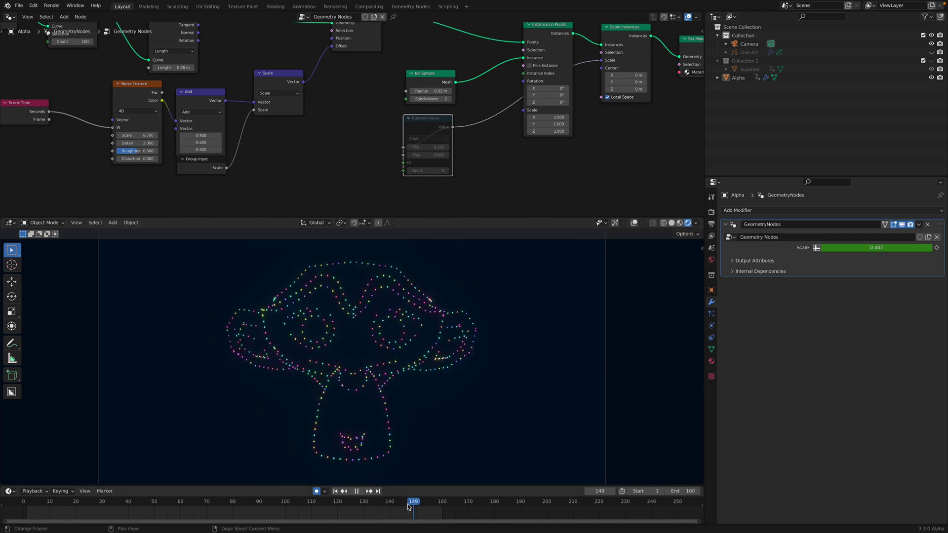
drag(854, 247, 877, 247)
key(space)
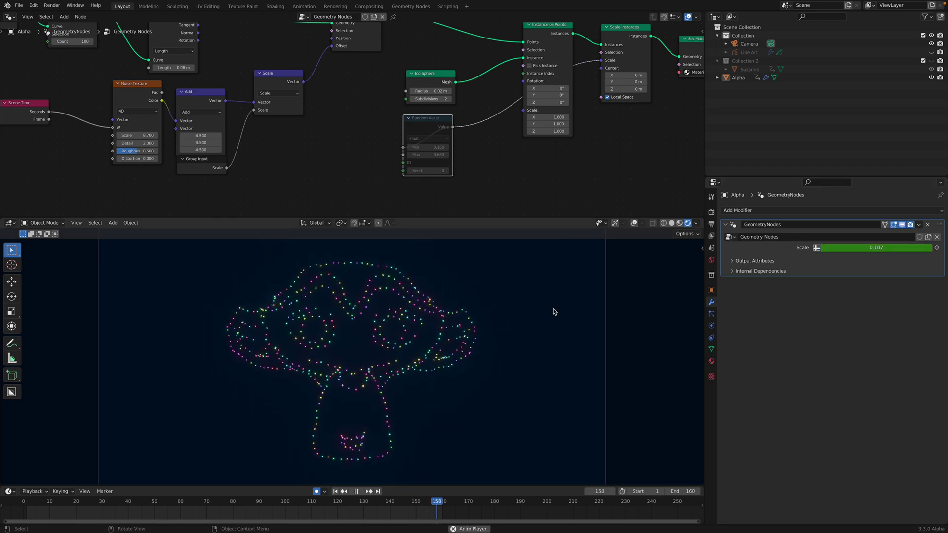
key(space)
Make room beside the Scene Time node and insert a Math node between its Seconds output and the Noise Texture's W input.
middle_drag(132, 130, 317, 150)
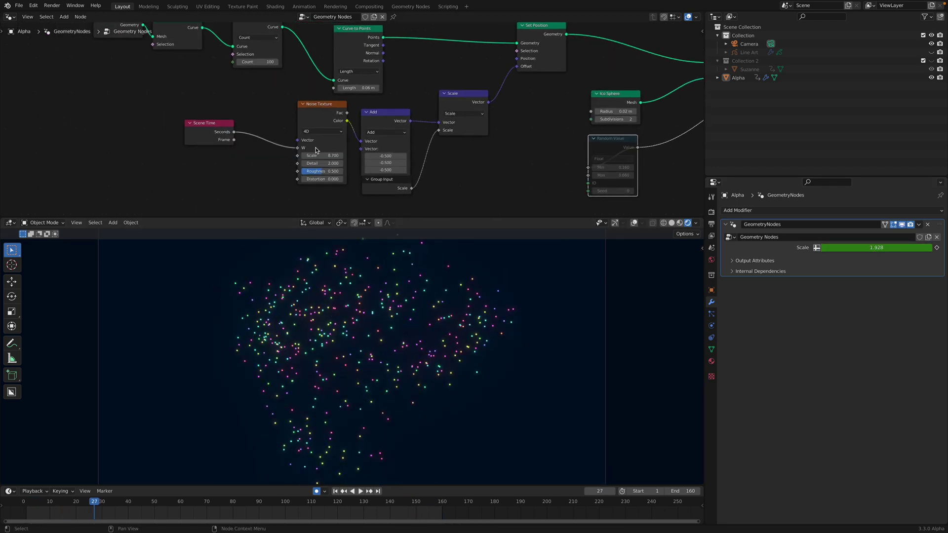
drag(219, 125, 170, 125)
key(shift+a)
click(218, 114)
text(math)
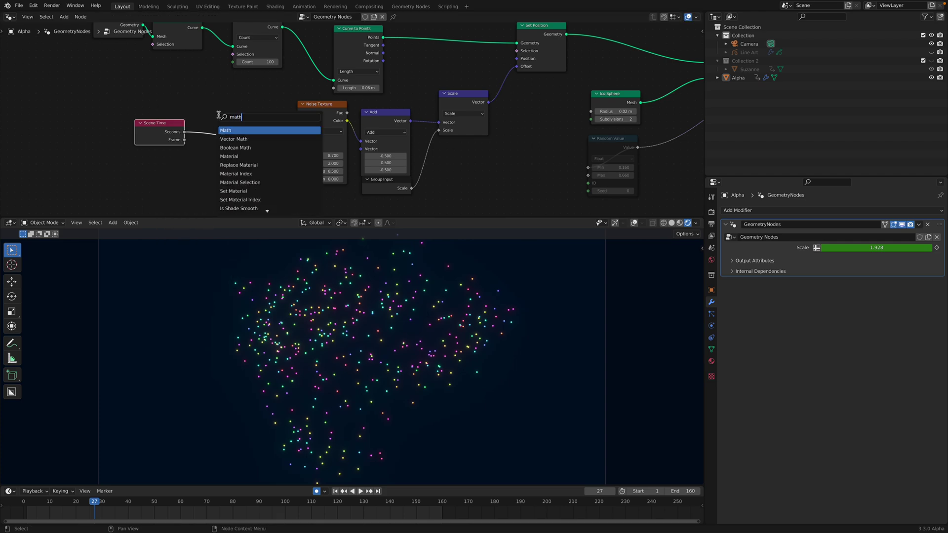
key(Return)
click(218, 115)
Set the inserted math node to Multiply with a value of -0.020 and preview the slower dot movement.
click(242, 138)
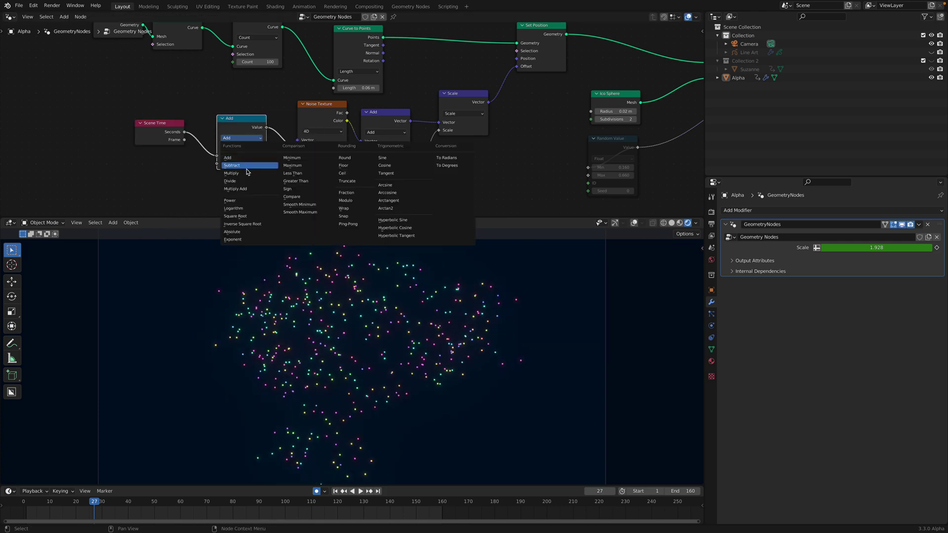
click(242, 162)
shift+drag(242, 161, 232, 161)
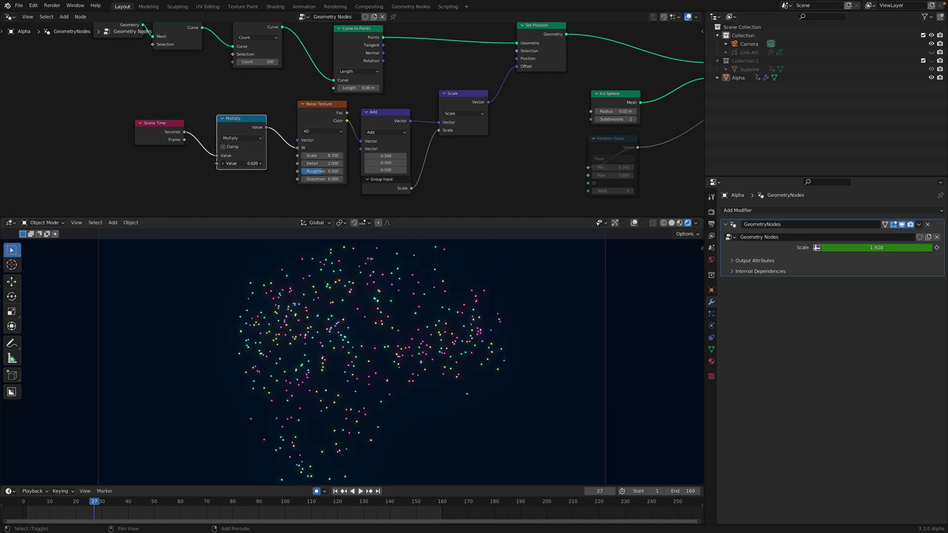
key(space)
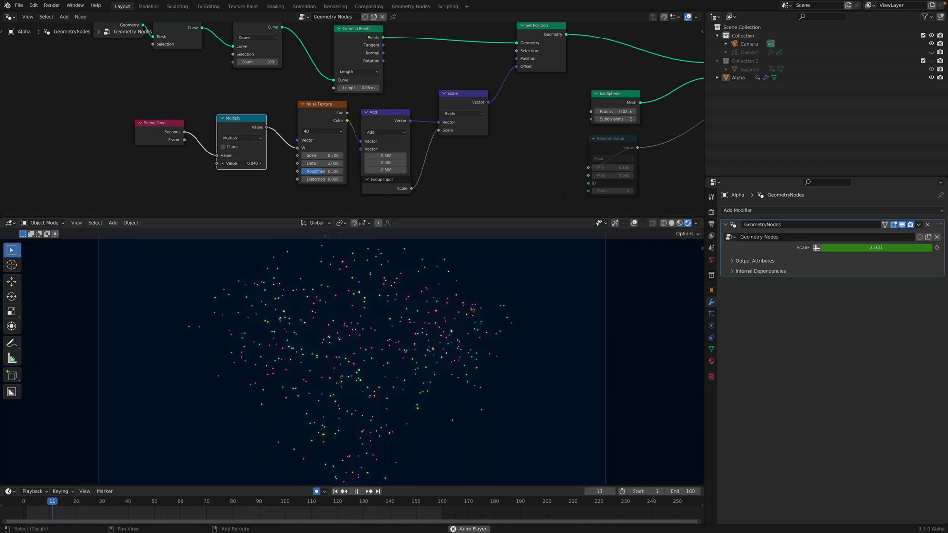
key(space)
Try Noise Texture scales of 2.000, 112.000 and 67.400 while playing the animation.
click(329, 155)
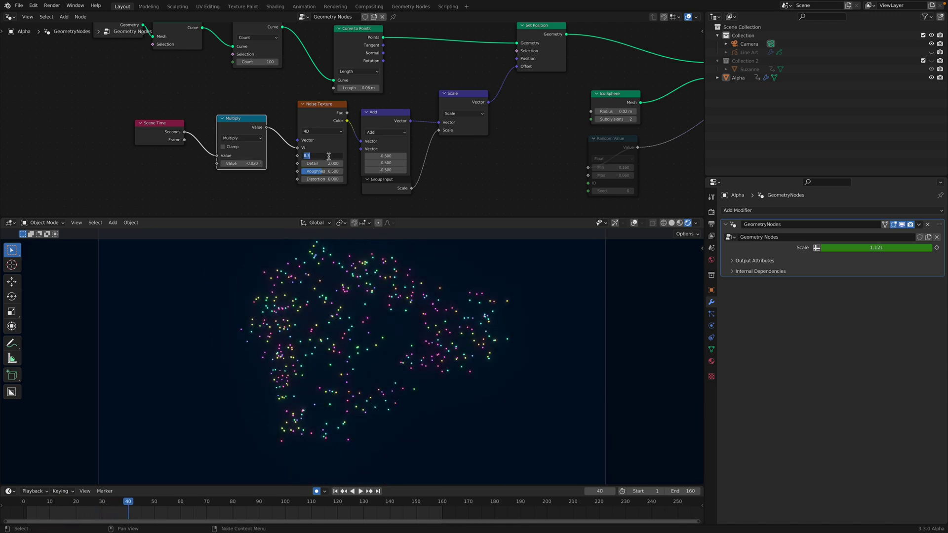
key(space)
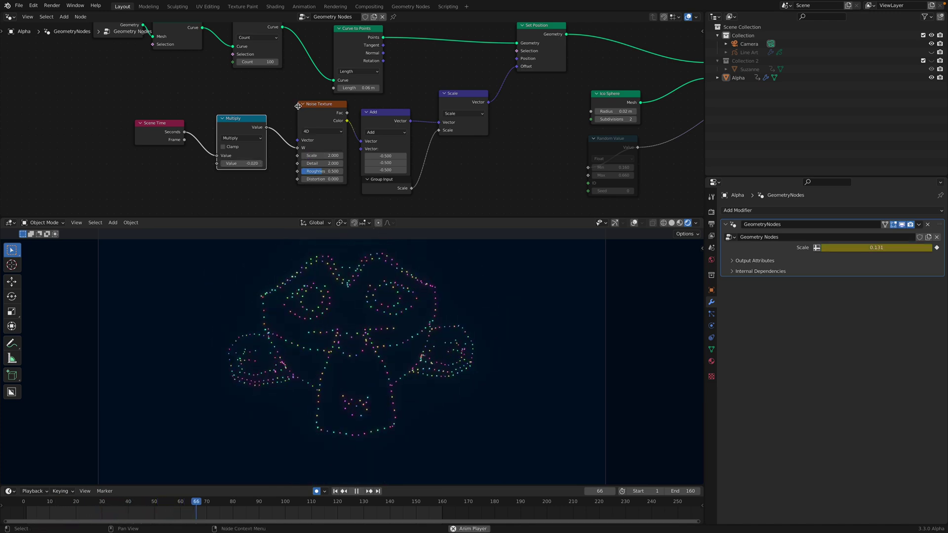
key(space)
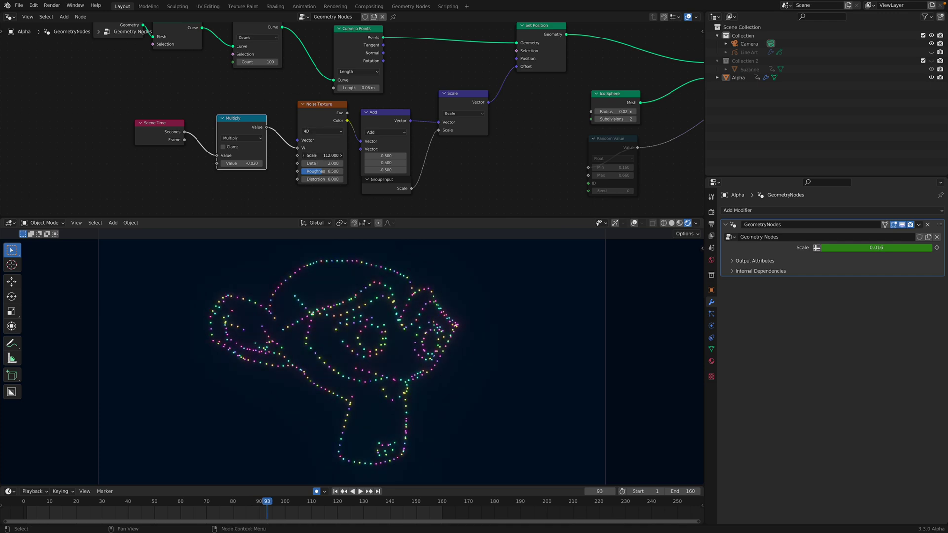
key(space)
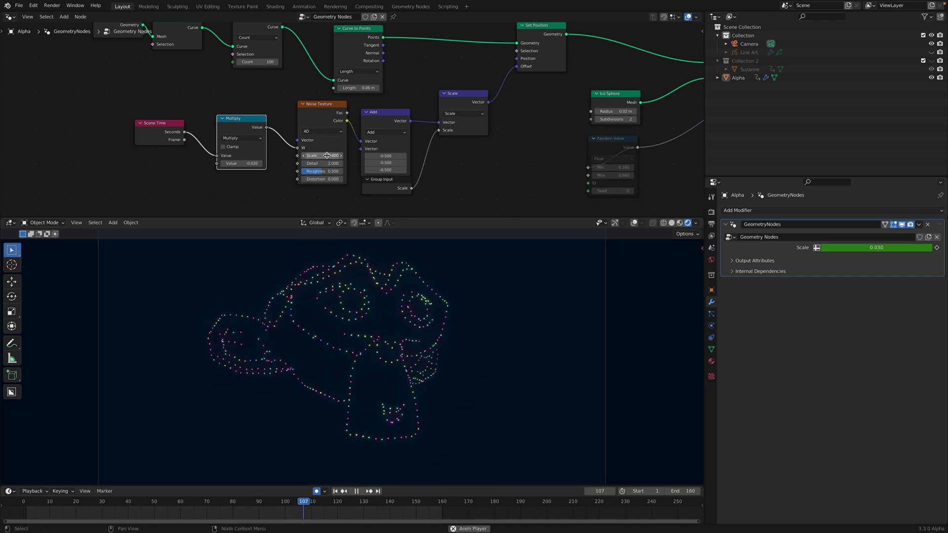
key(space)
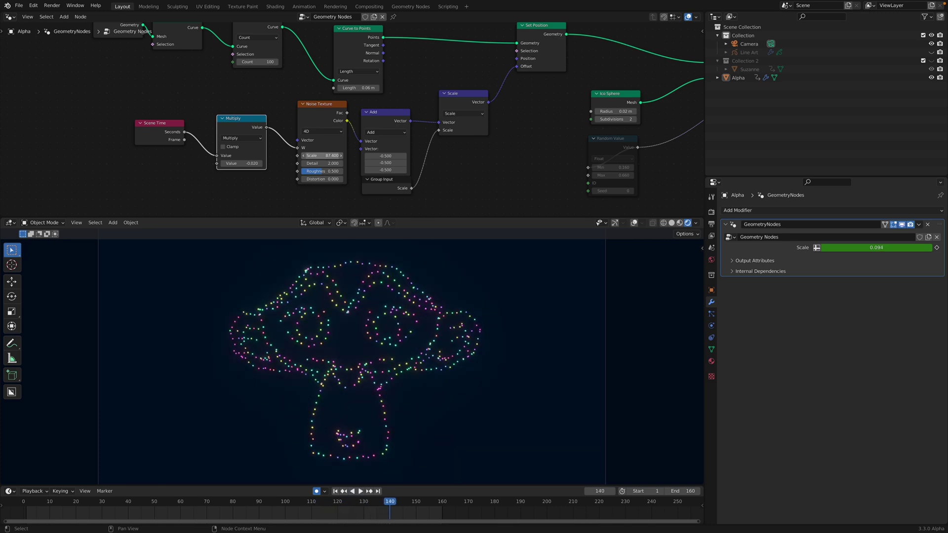
Set the Noise Texture's scale to 1.460 and replay the animation.
drag(341, 155, 321, 156)
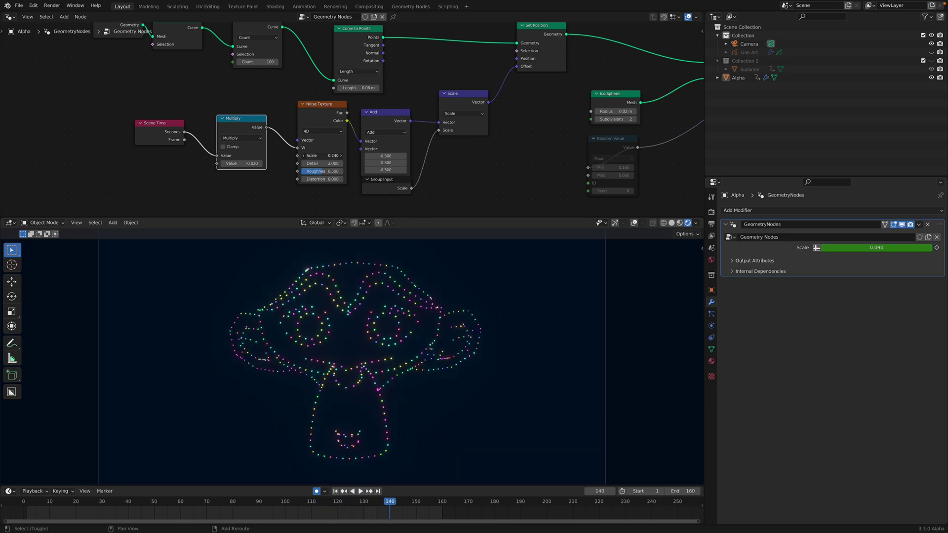
shift+drag(330, 156, 330, 155)
key(space)
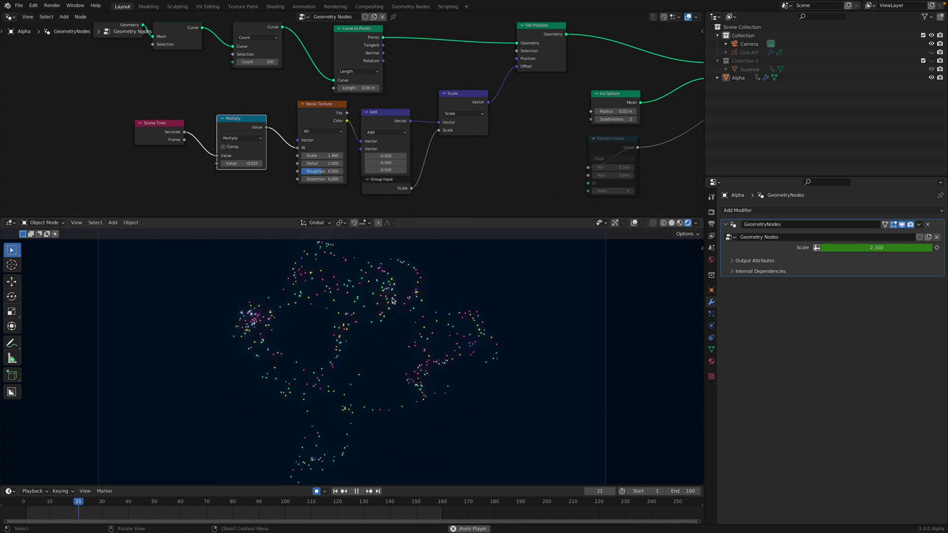
Enlarge the 3D viewport and scrub and play the animation to examine how the scattered dots gather into the head.
drag(429, 215, 414, 123)
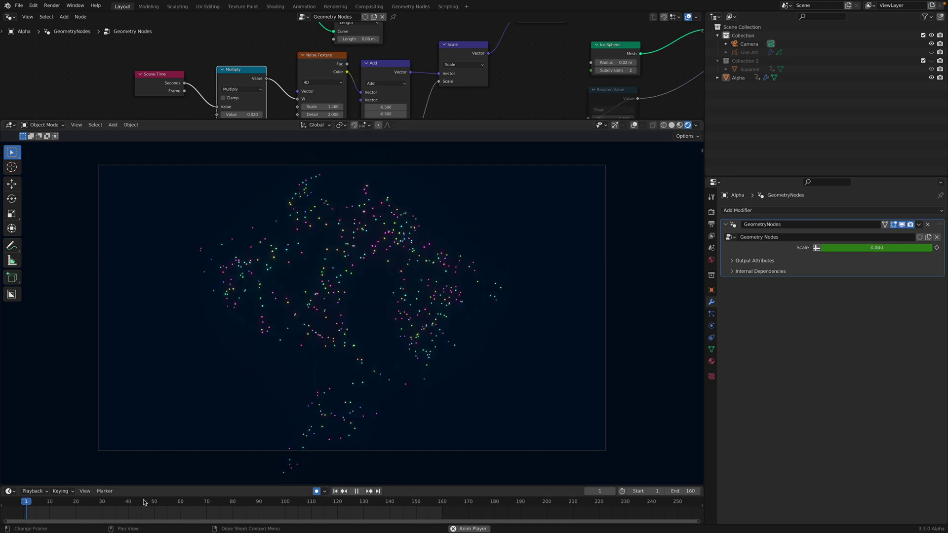
click(115, 504)
drag(125, 505, 199, 512)
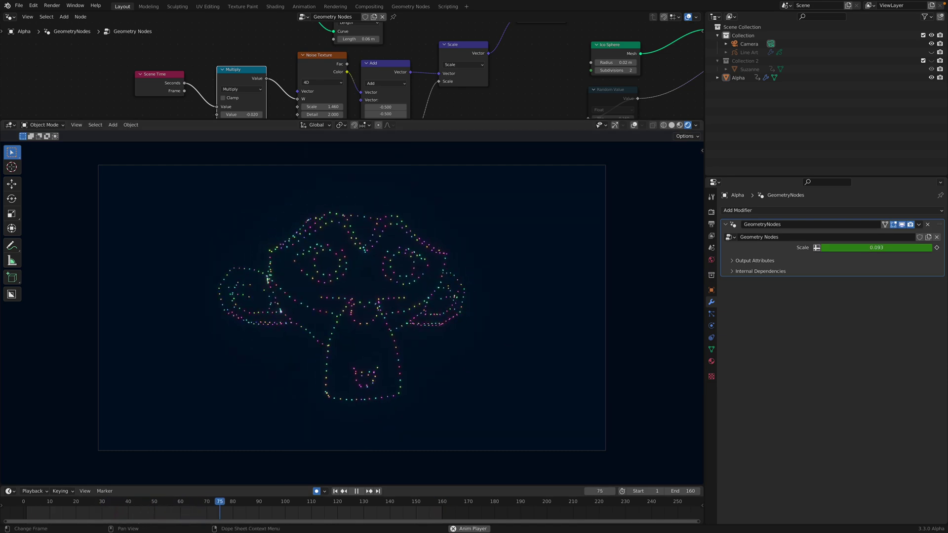
key(space)
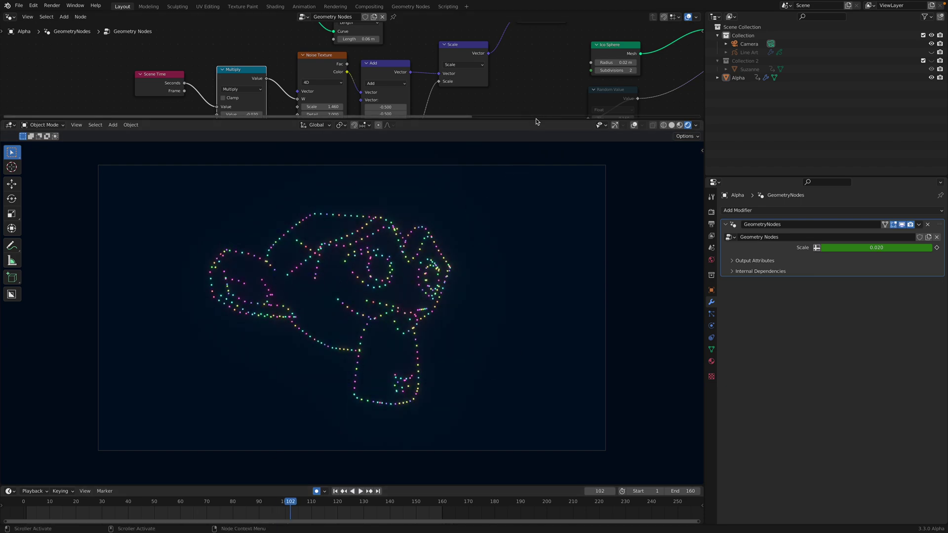
Enlarge the Geometry Node Editor to show the full node tree and save the file.
drag(537, 120, 464, 188)
scroll(462, 122, down, 6)
middle_drag(546, 87, 371, 68)
scroll(371, 67, down, 2)
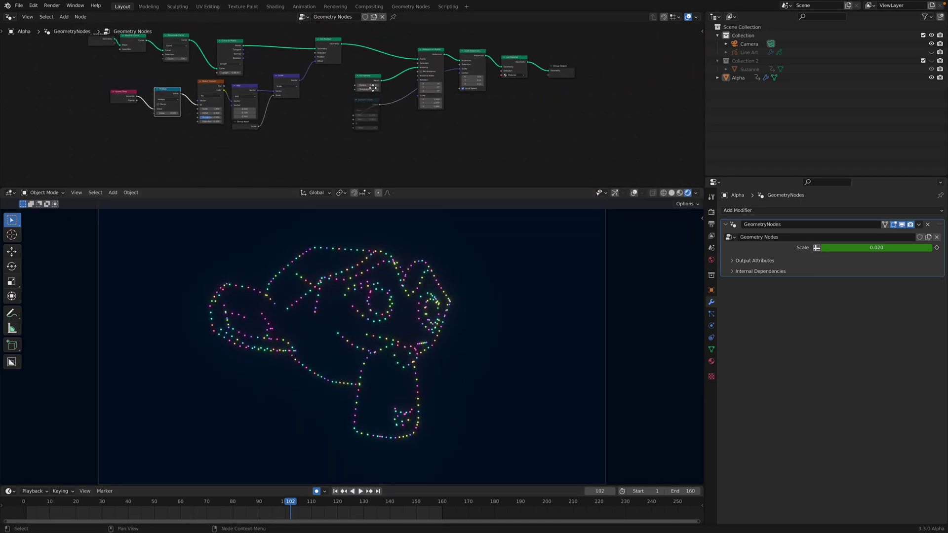
middle_drag(547, 134, 444, 127)
key(ctrl+s)
Start a new General file and delete the default cube, camera and light.
click(19, 5)
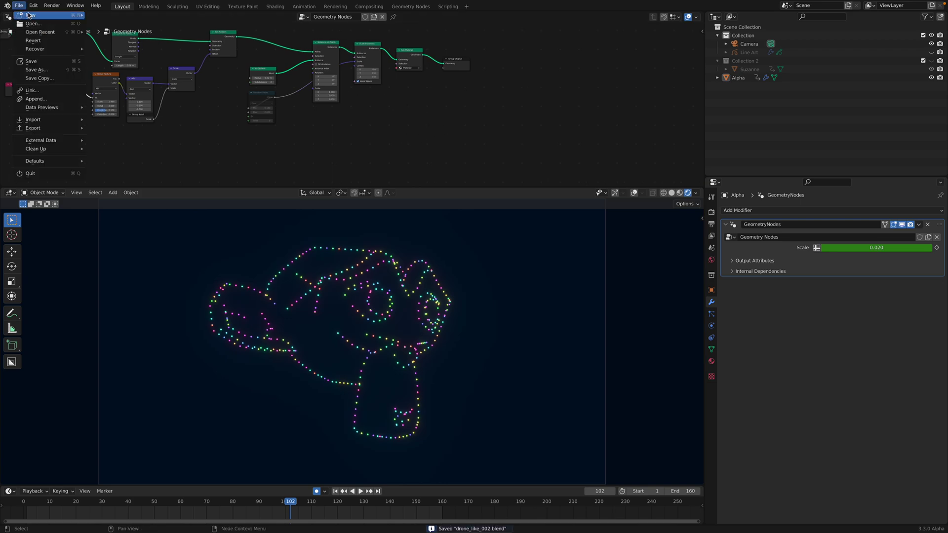
mouse_move(34, 15)
click(113, 16)
key(shift+a)
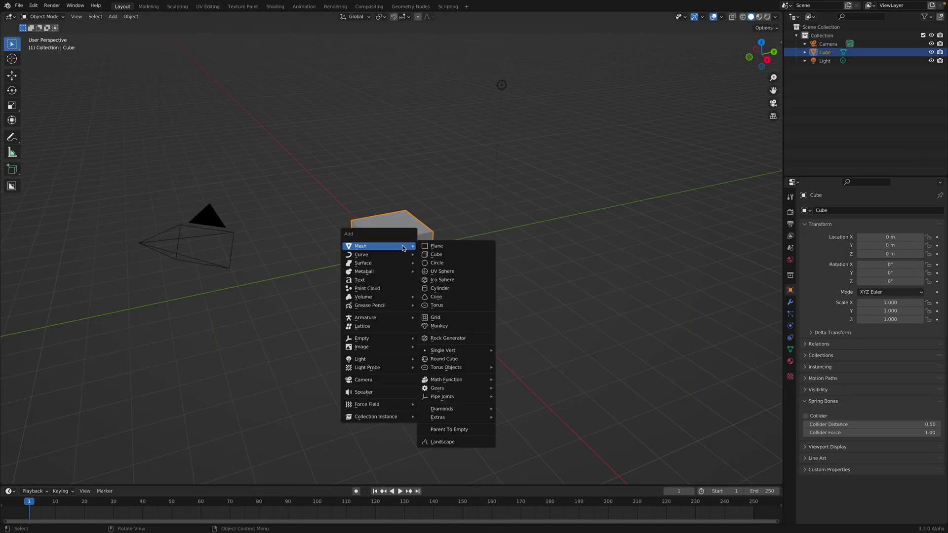
click(489, 203)
key(shift+a)
mouse_move(488, 202)
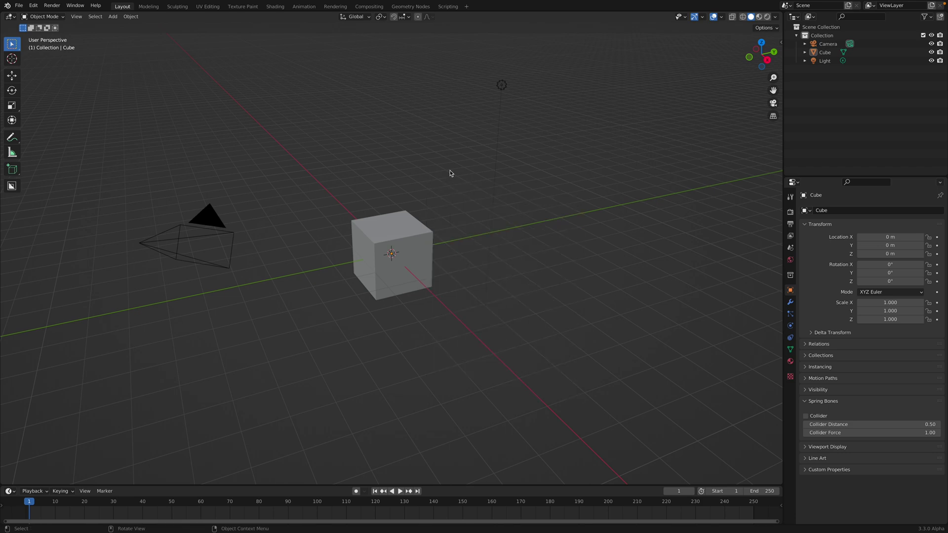
key(a)
key(Delete)
Add a blank Grease Pencil object, switch it to Draw Mode and view it from the front.
key(shift+a)
mouse_move(446, 220)
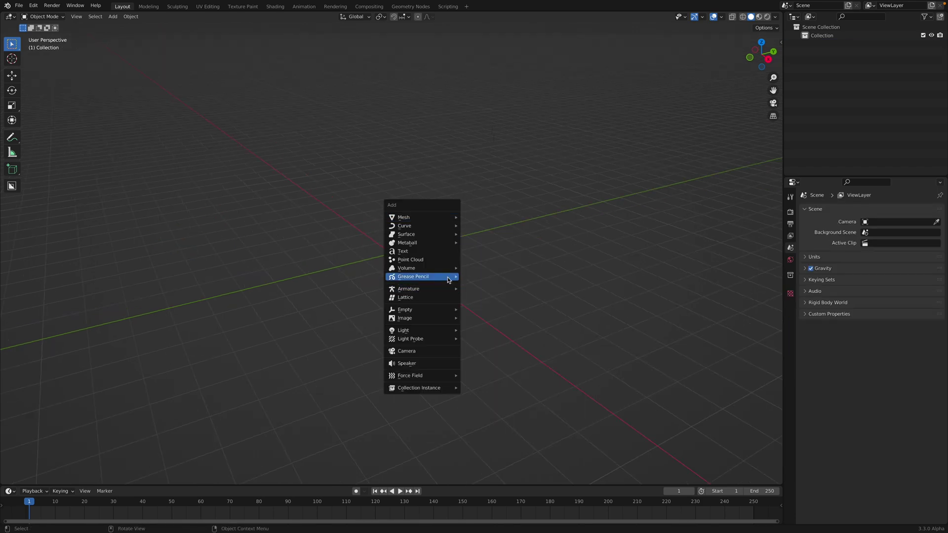
mouse_move(447, 277)
click(477, 275)
click(61, 17)
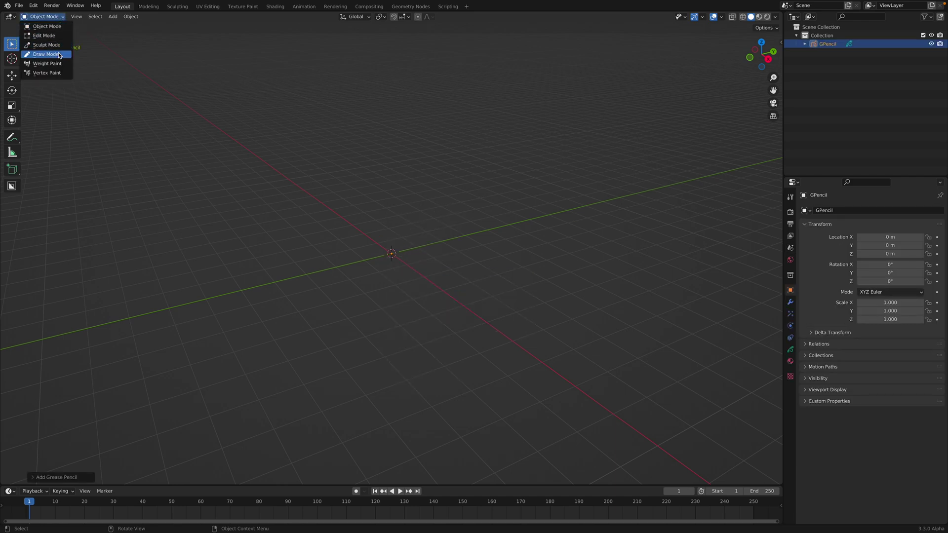
click(750, 58)
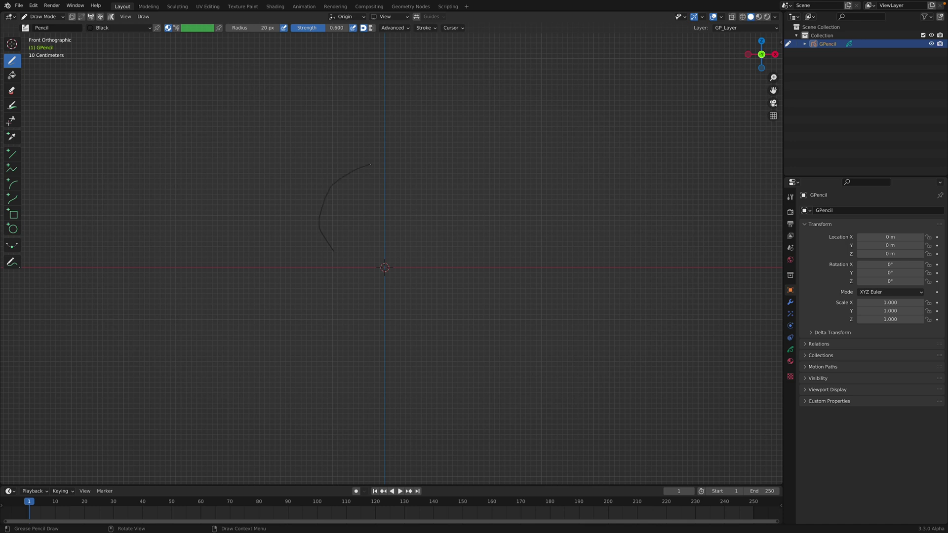
Undo the thin stroke and draw a smiley face with the Pencil brush at 122 px radius and strength 1.000.
key(ctrl+z)
right_click(371, 164)
drag(366, 165, 409, 175)
mouse_move(337, 243)
mouse_down()
mouse_move(348, 178)
mouse_move(466, 144)
mouse_move(507, 218)
mouse_move(499, 254)
mouse_move(413, 289)
mouse_move(339, 261)
mouse_up()
mouse_move(357, 230)
mouse_down()
mouse_move(439, 257)
mouse_move(473, 251)
mouse_up()
drag(379, 186, 390, 205)
drag(468, 184, 473, 205)
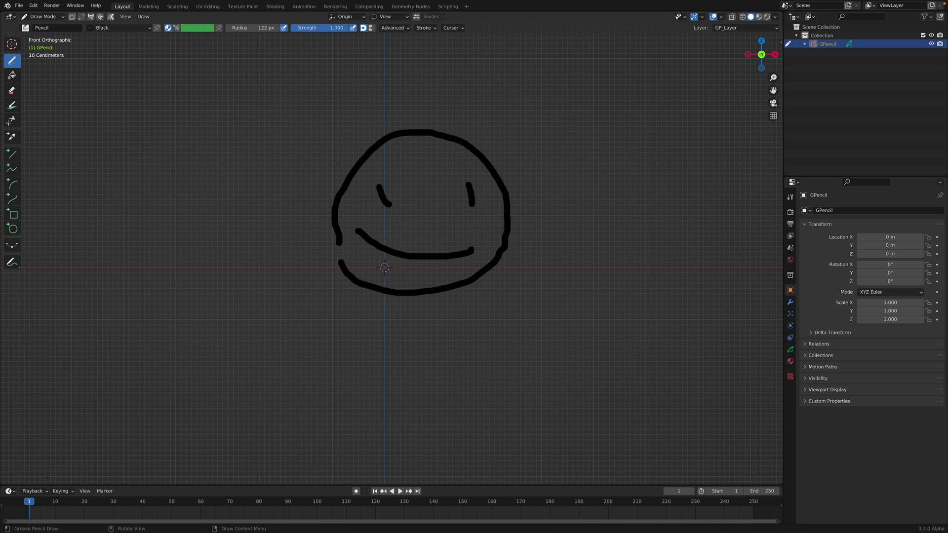
On frame 10, with auto keying on, edit the drawing and move both eyes to the right within the face.
mouse_move(42, 503)
mouse_down()
mouse_move(66, 504)
mouse_move(56, 507)
mouse_up()
key(Tab)
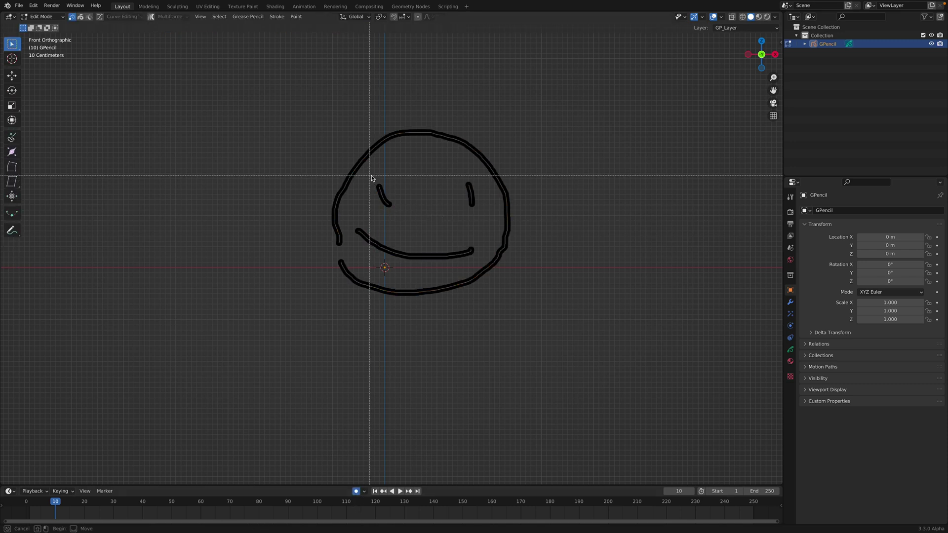
click(382, 194)
key(g)
click(445, 216)
key(a)
drag(451, 174, 483, 205)
key(g)
click(494, 209)
Move the mouth stroke about 0.32 m to the right and 0.09 m down, and deselect it.
click(440, 232)
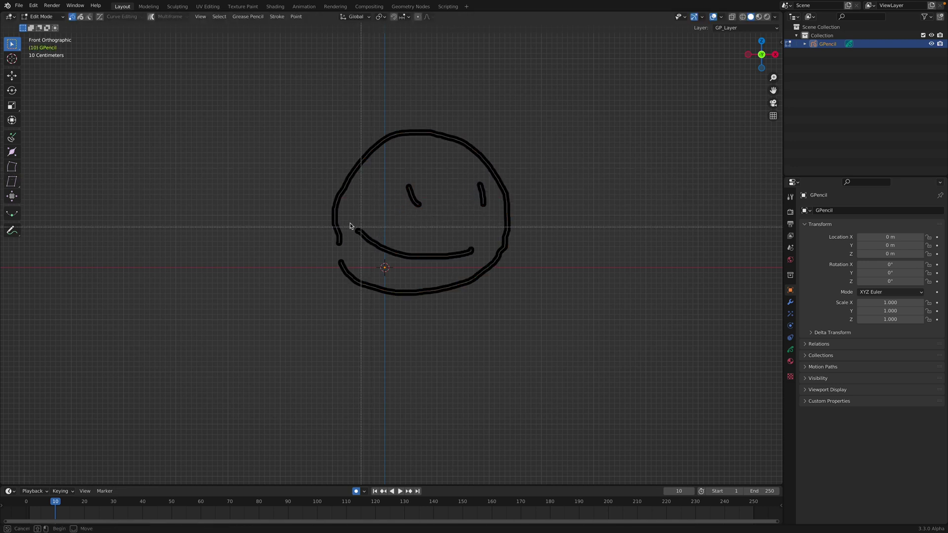
drag(355, 225, 477, 272)
key(g)
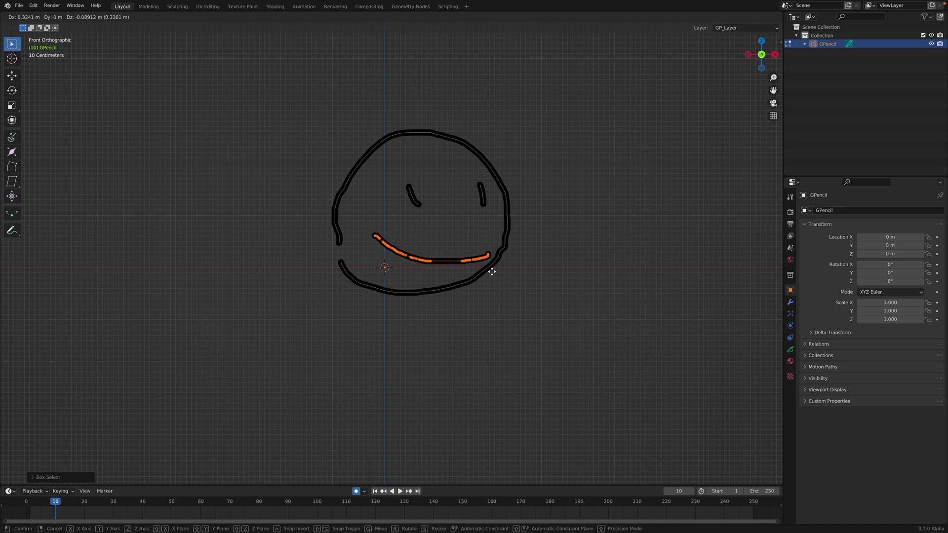
click(492, 275)
click(336, 148)
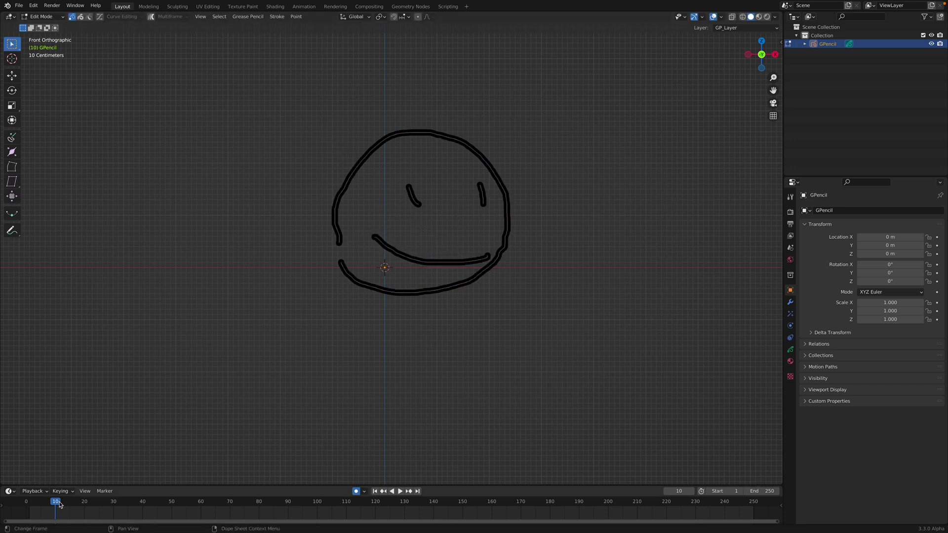
Enlarge the timeline and return the Grease Pencil object to Object Mode.
drag(159, 486, 166, 453)
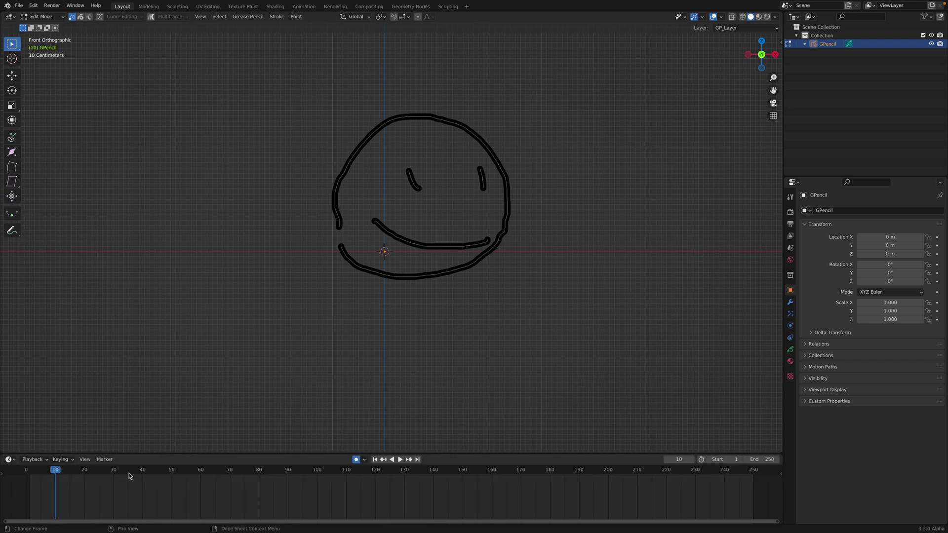
click(60, 459)
click(42, 460)
click(43, 17)
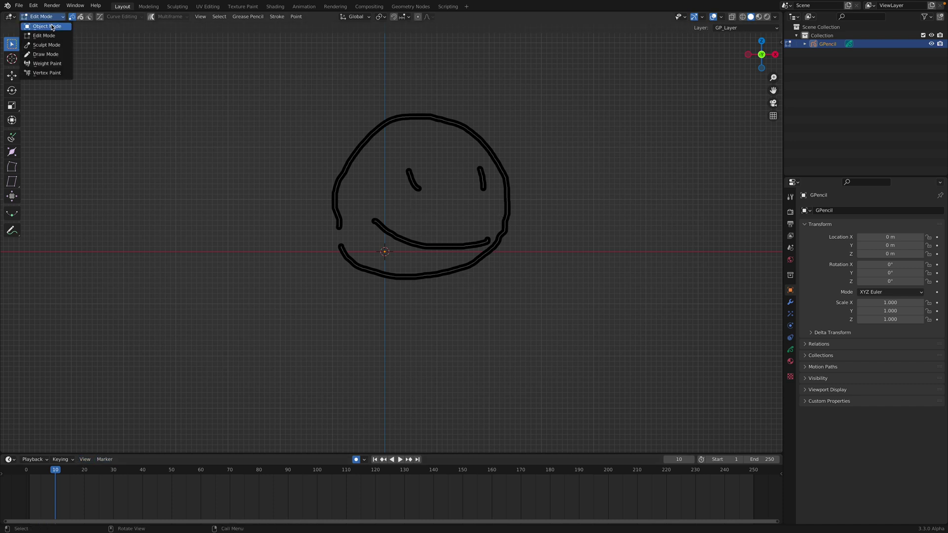
click(43, 22)
Switch to QuickTime Player, scrub through the drone-show reference clip IMG_6602.MOV and return to Blender.
click(18, 5)
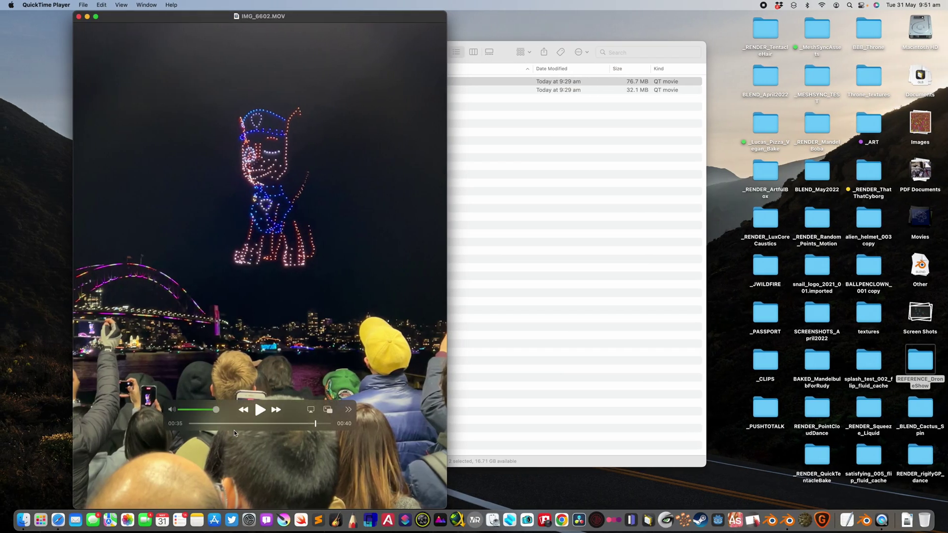
drag(258, 423, 284, 423)
key(ctrl+Right)
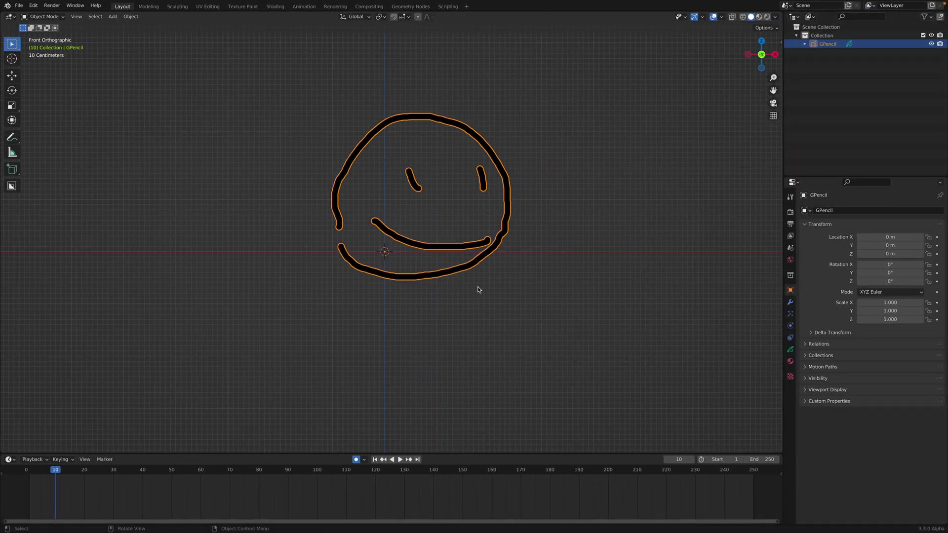
mouse_move(745, 4)
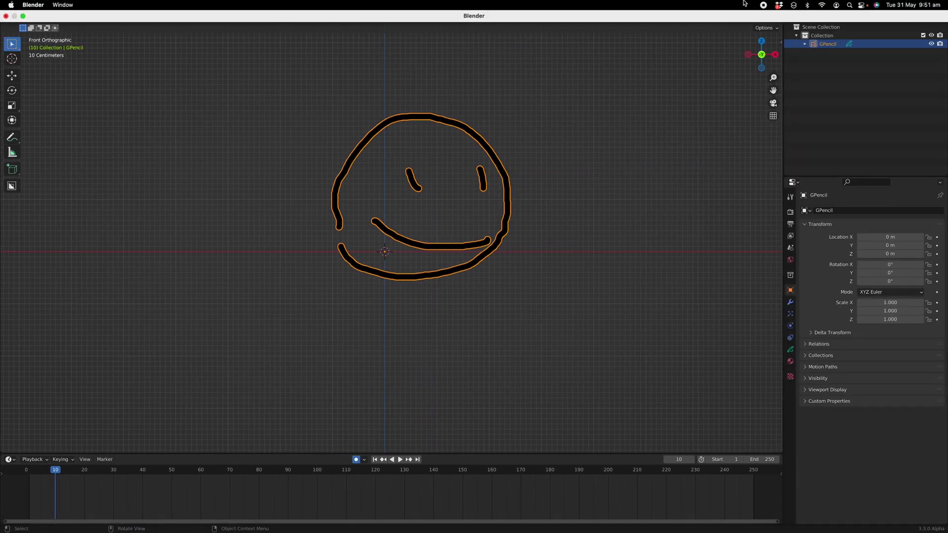